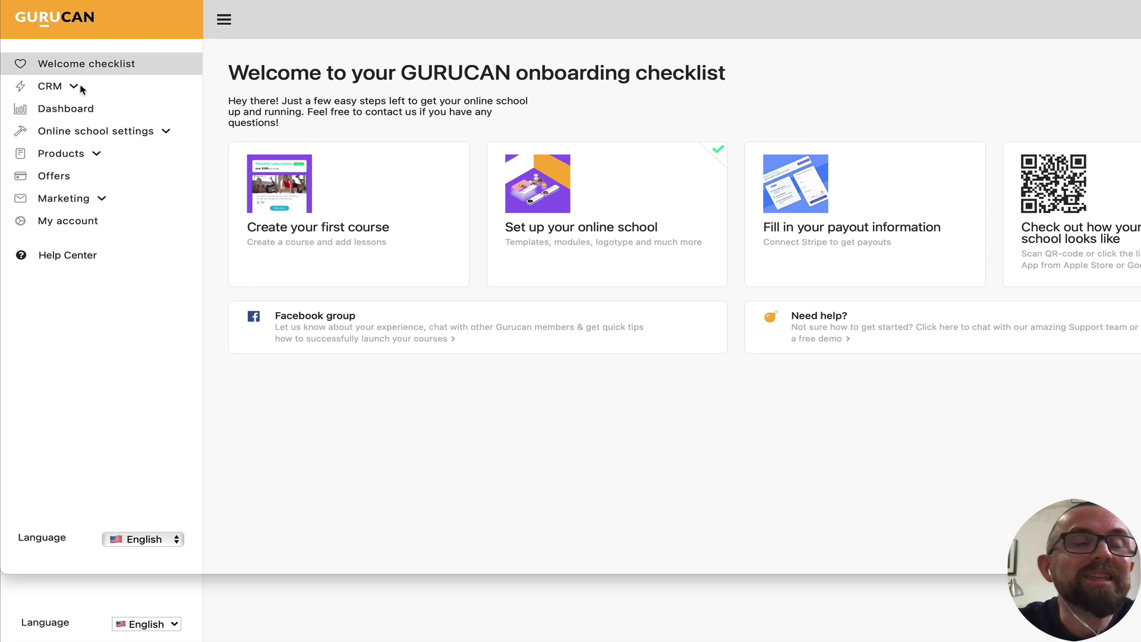
View the General discussions chat in the CRM and the homework reports page.
{"action": "left_click", "coordinate": [78, 88]}
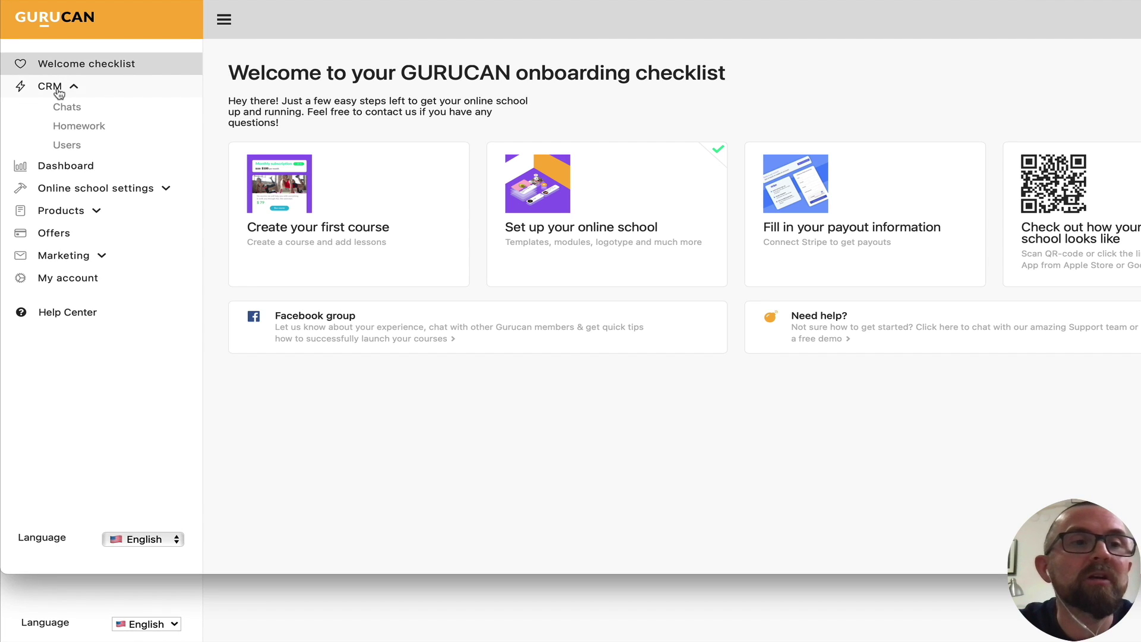
{"action": "left_click", "coordinate": [66, 107]}
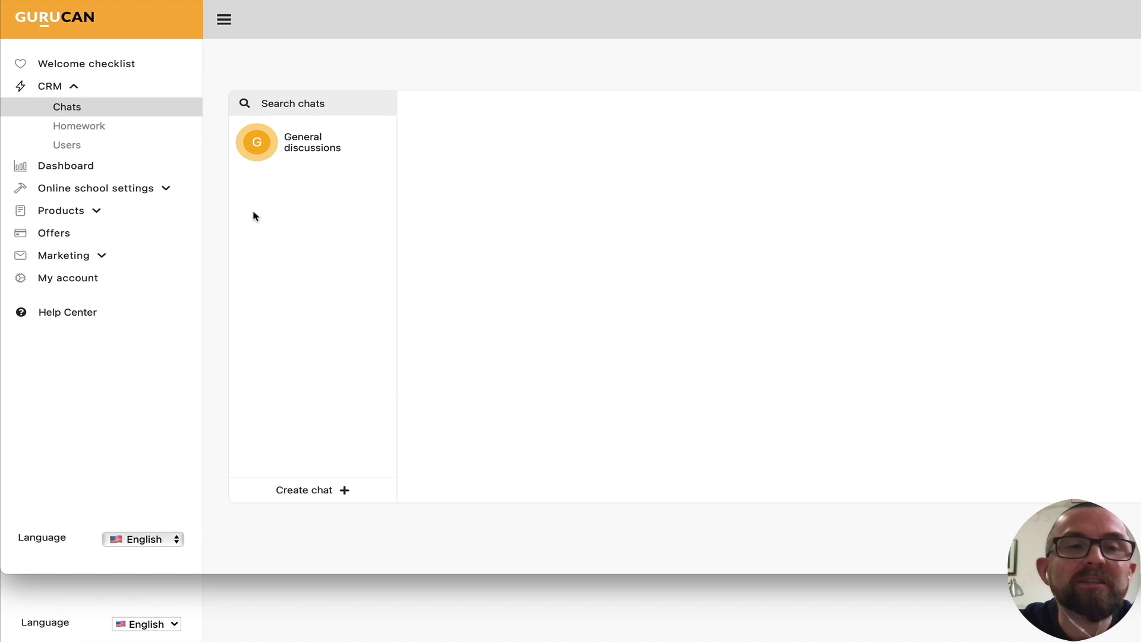
{"action": "left_click", "coordinate": [304, 155]}
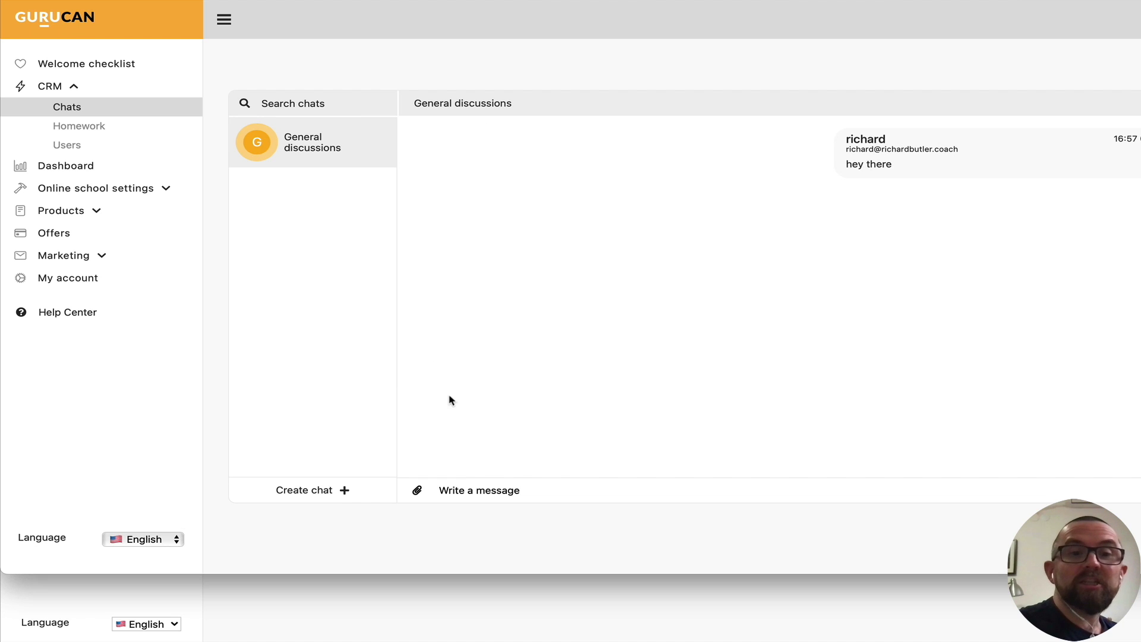
{"action": "left_click", "coordinate": [486, 488]}
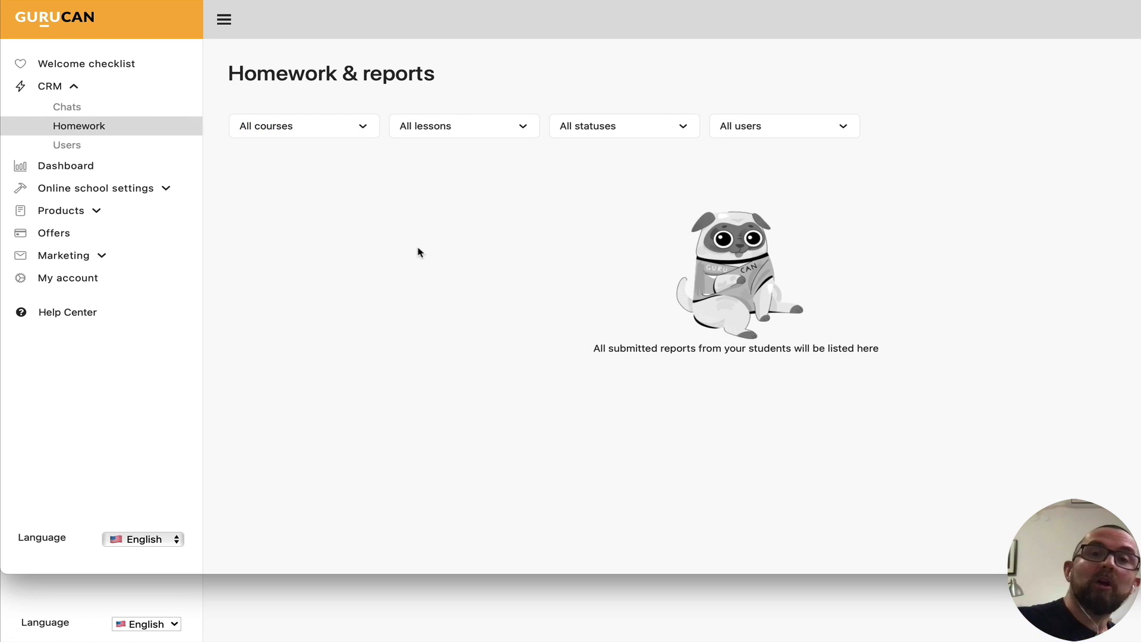
Look over the CRM users table, including its further columns, and the subscribers list.
{"action": "left_click", "coordinate": [66, 146]}
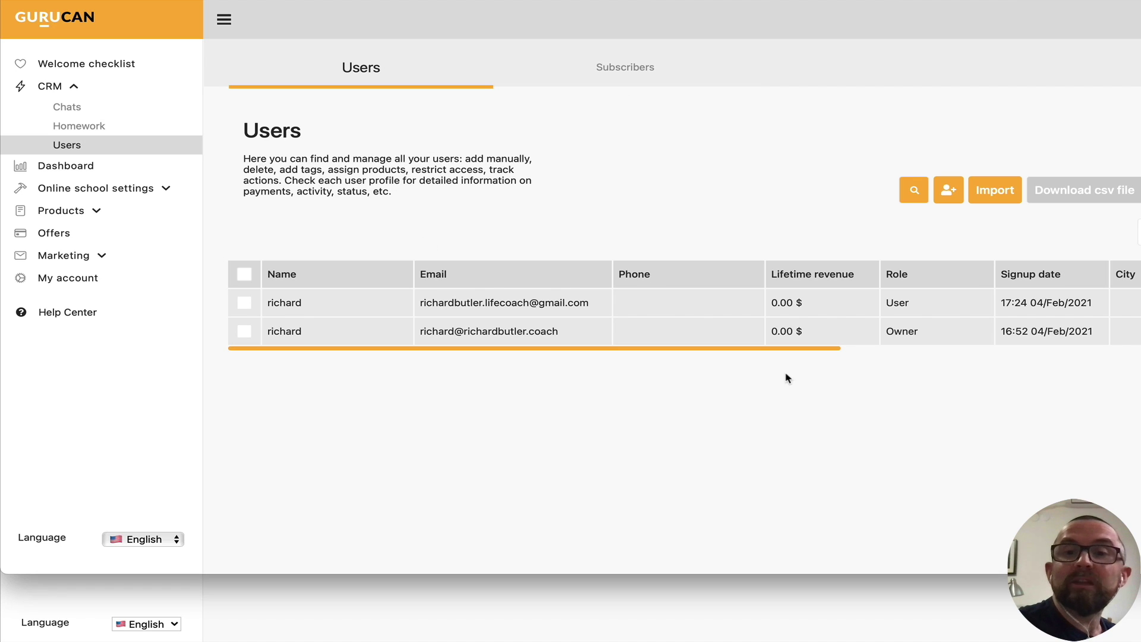
{"action": "scroll", "coordinate": [1077, 313], "scroll_direction": "right", "scroll_amount": 8}
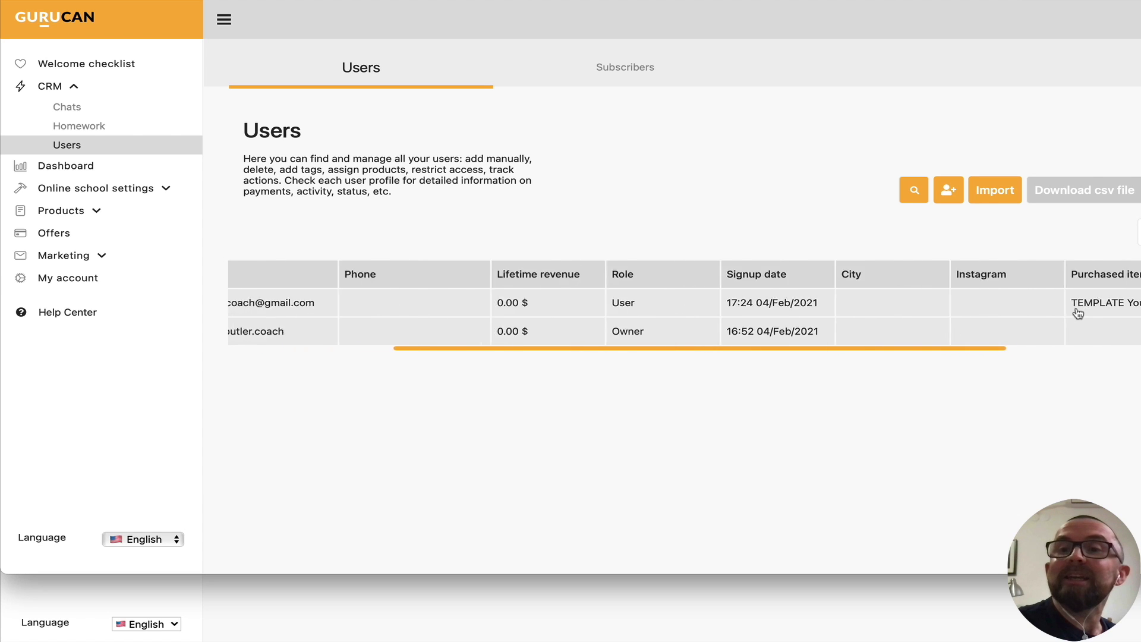
{"action": "left_click", "coordinate": [631, 75]}
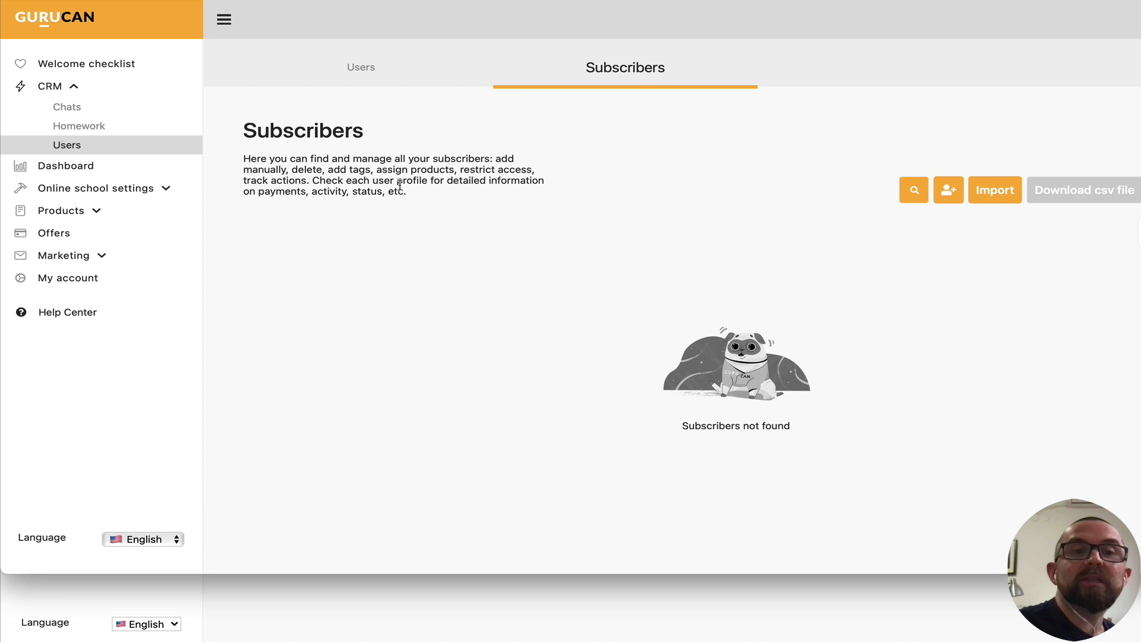
Review the dashboard statistics for payments, students, courses and marketing.
{"action": "left_click", "coordinate": [75, 166]}
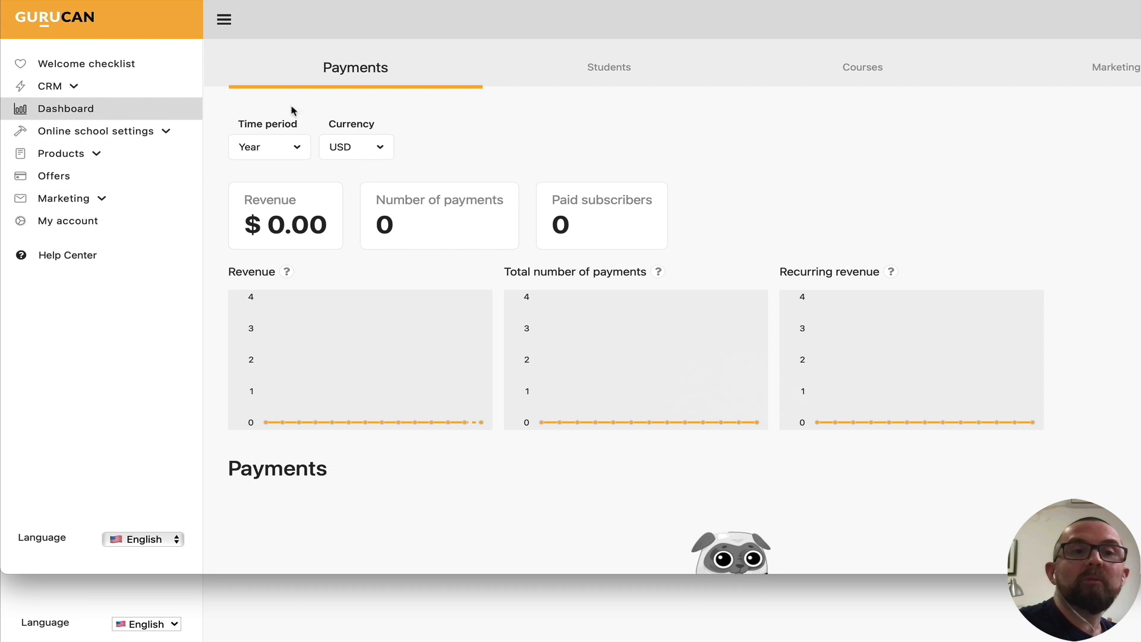
{"action": "scroll", "coordinate": [487, 331], "scroll_direction": "down", "scroll_amount": 3}
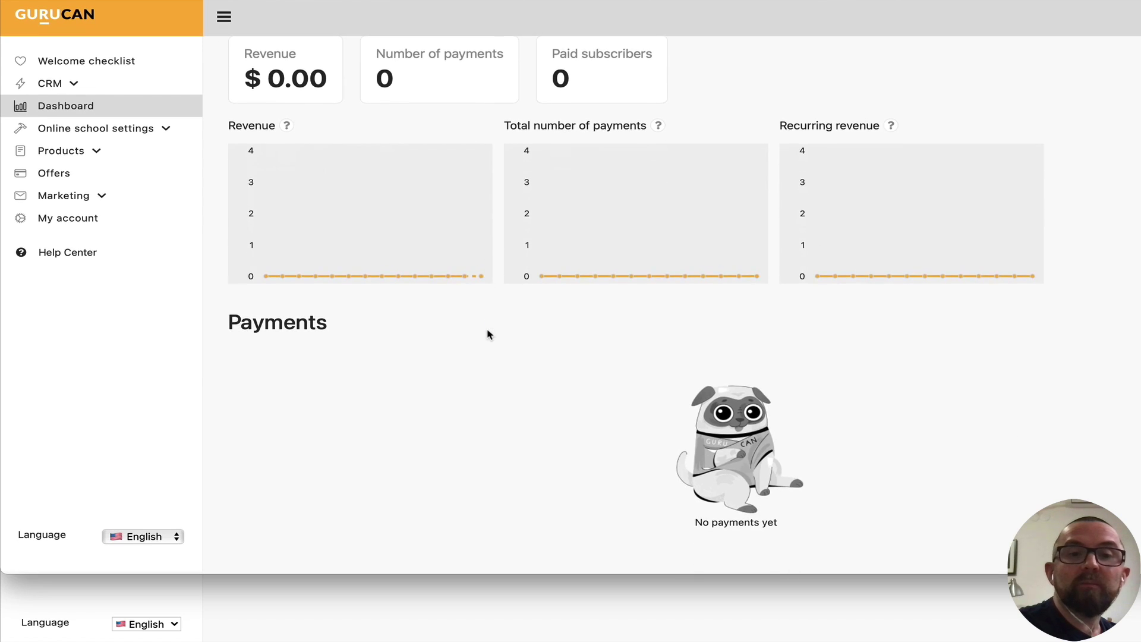
{"action": "scroll", "coordinate": [498, 298], "scroll_direction": "up", "scroll_amount": 3}
{"action": "left_click", "coordinate": [611, 71]}
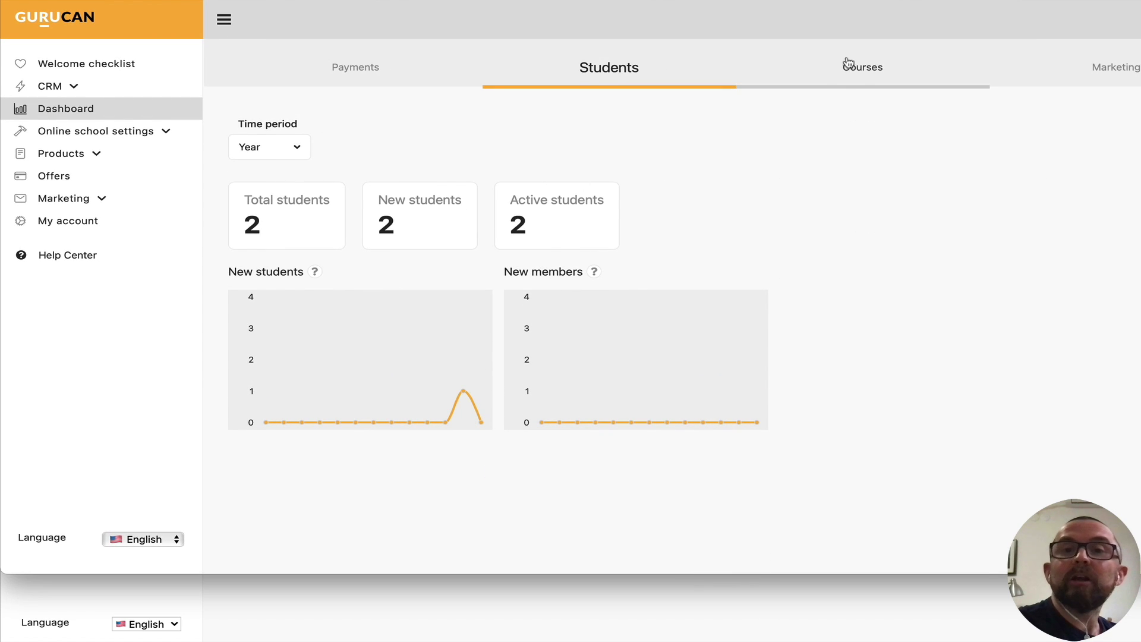
{"action": "left_click", "coordinate": [851, 79]}
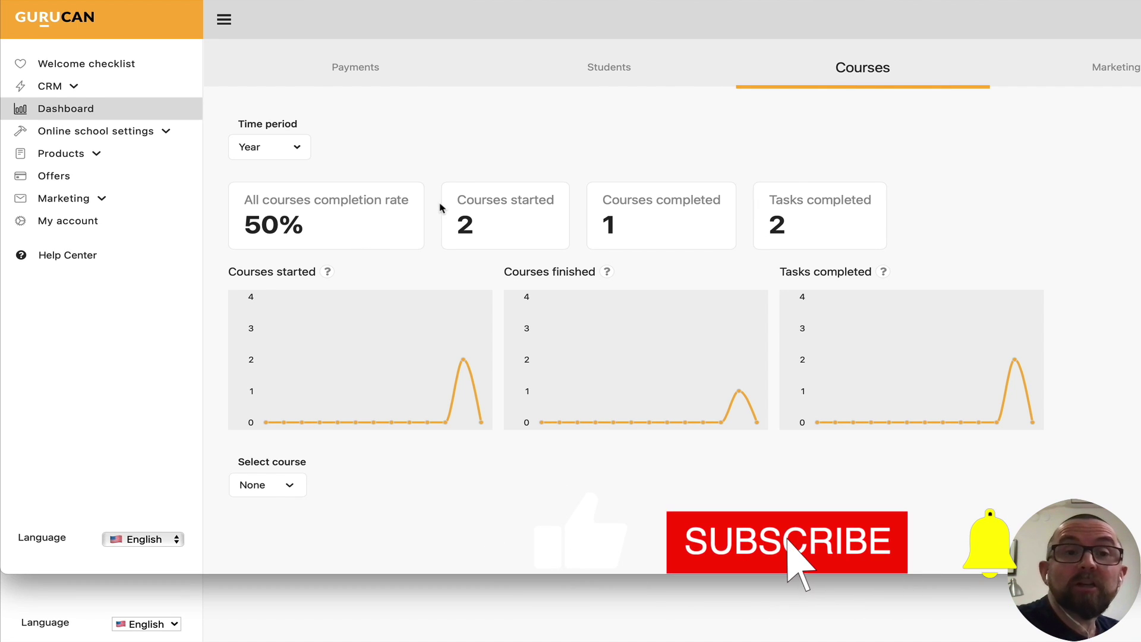
{"action": "left_click", "coordinate": [1097, 70]}
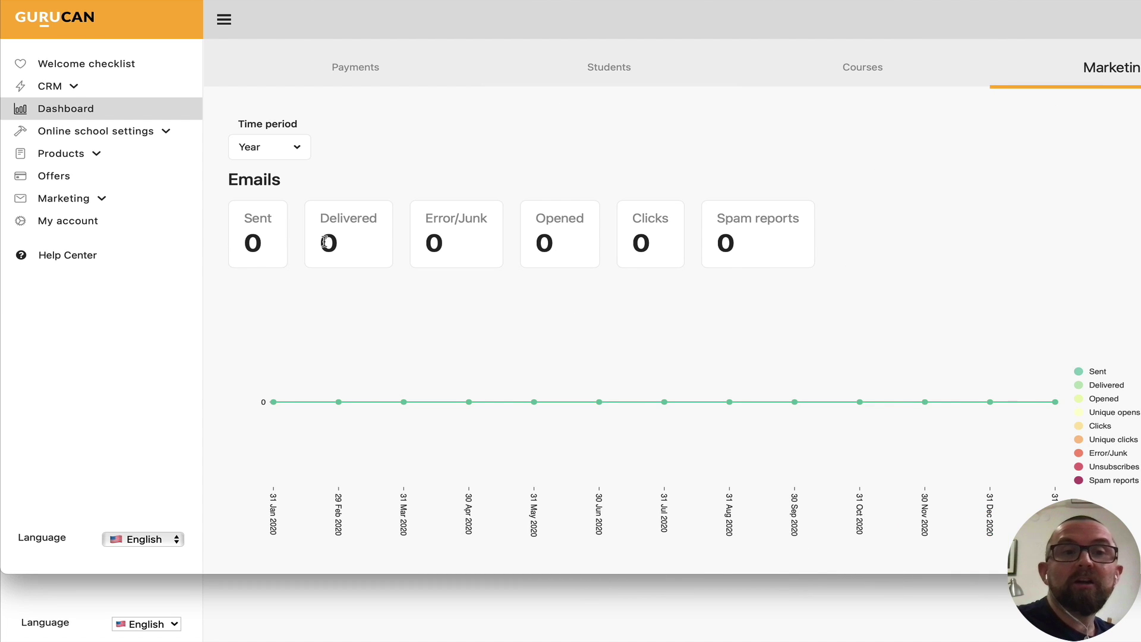
{"action": "scroll", "coordinate": [380, 295], "scroll_direction": "down", "scroll_amount": 2}
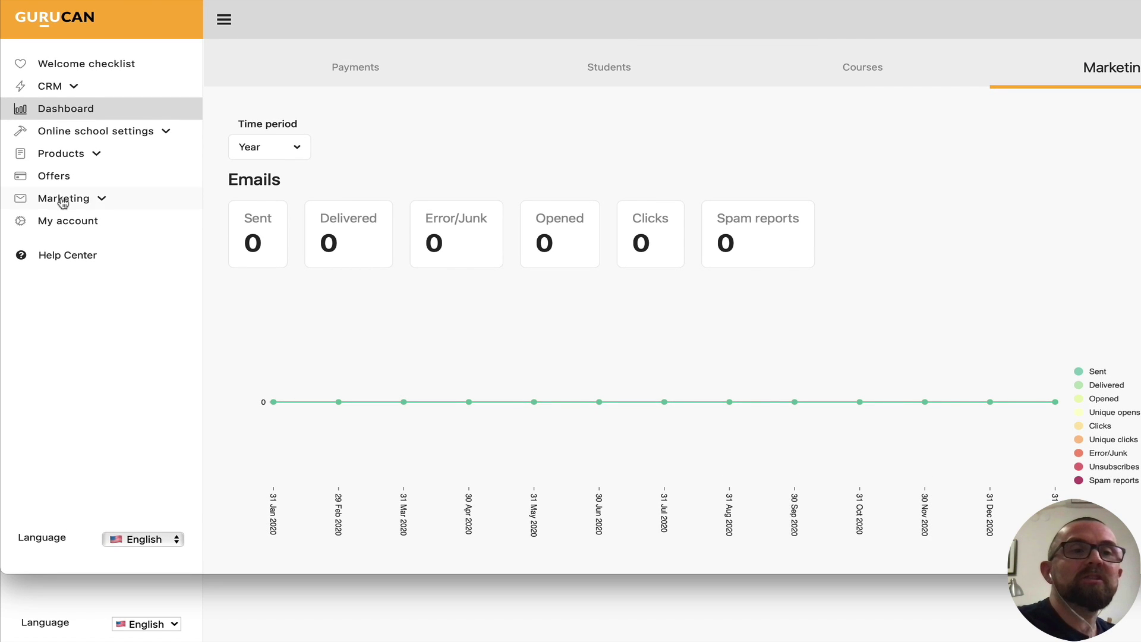
Review the school's general settings, from name, description, logo and favicon to the guidance on choosing modules.
{"action": "left_click", "coordinate": [147, 132]}
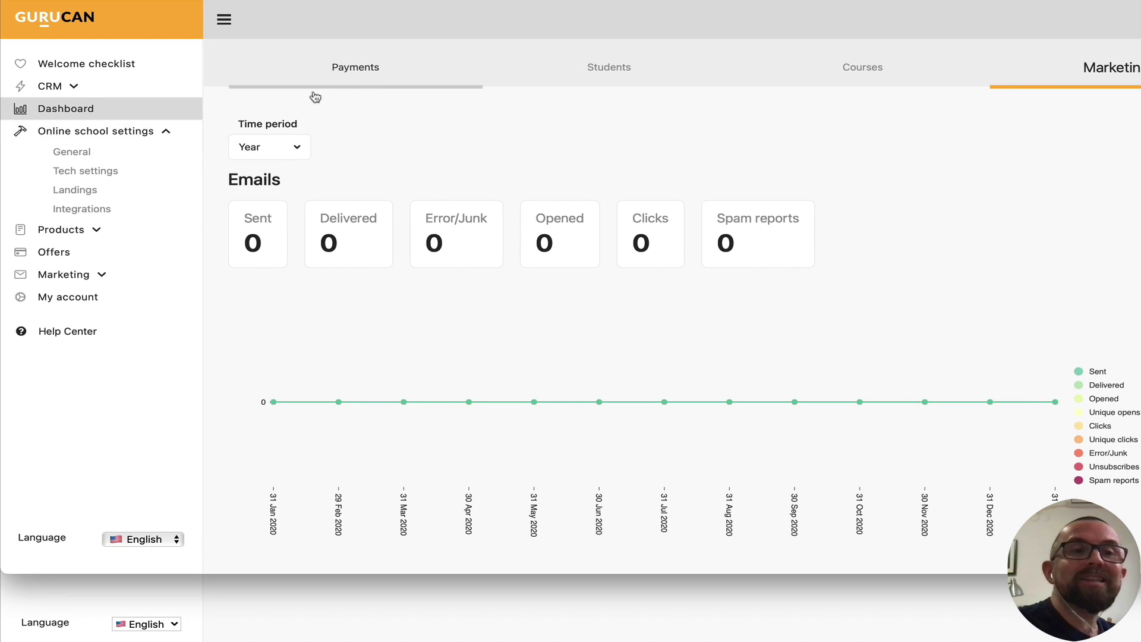
{"action": "left_click", "coordinate": [89, 152]}
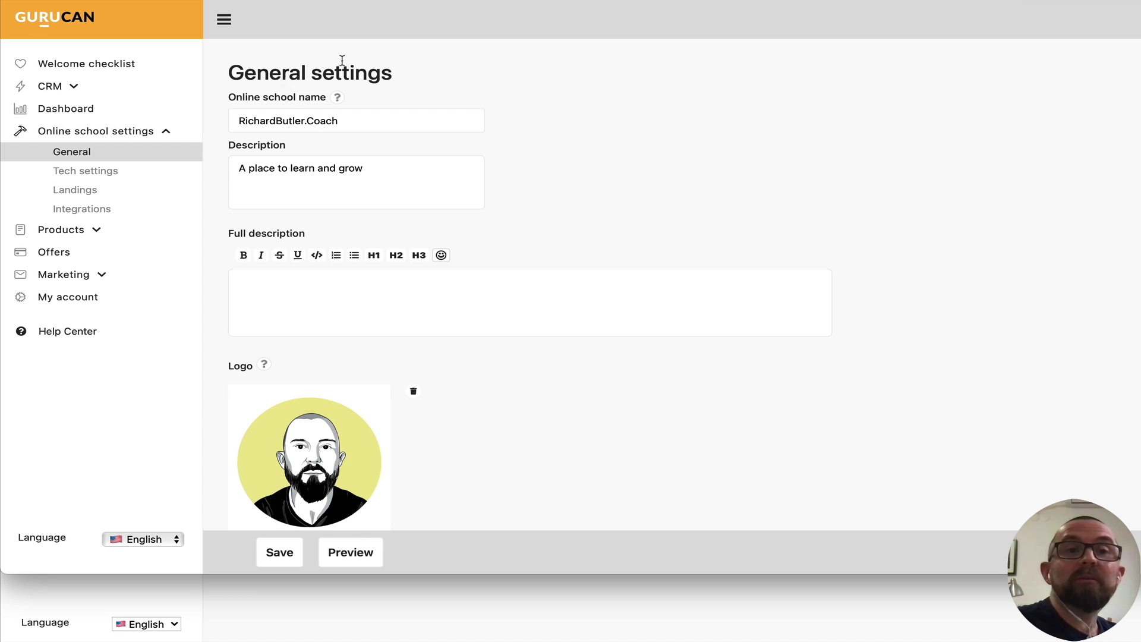
{"action": "scroll", "coordinate": [340, 200], "scroll_direction": "down", "scroll_amount": 3}
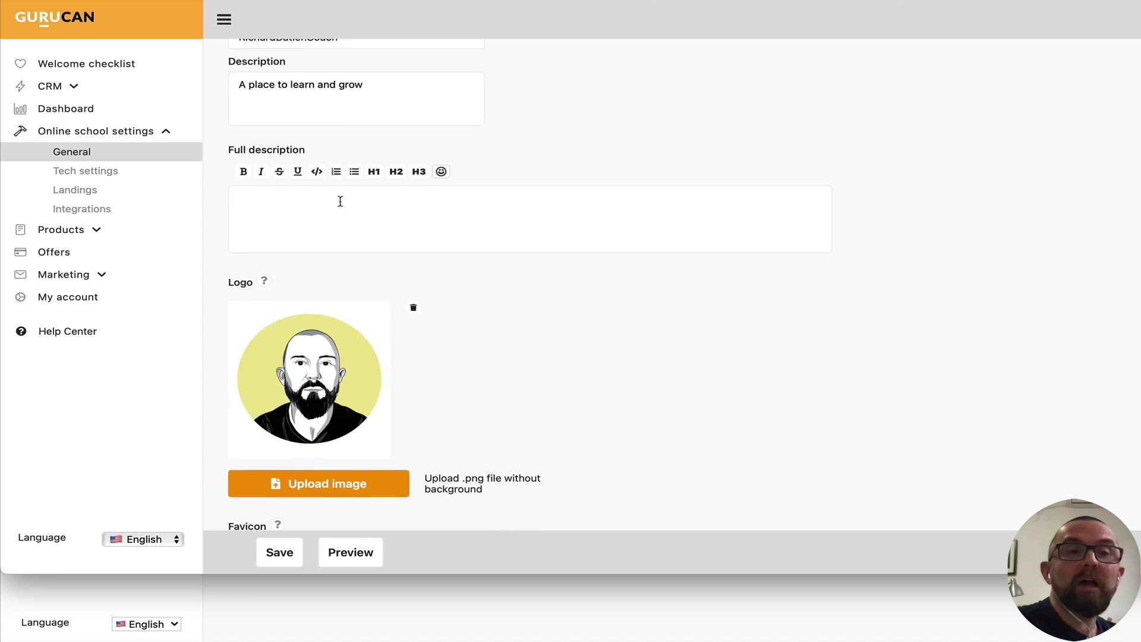
{"action": "scroll", "coordinate": [340, 199], "scroll_direction": "down", "scroll_amount": 3}
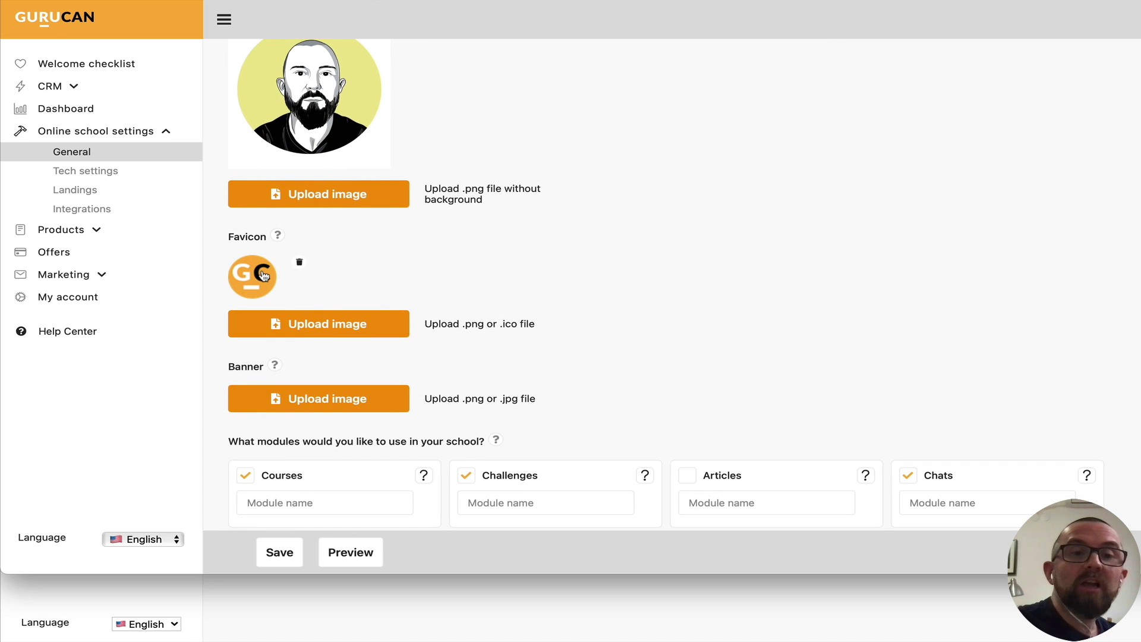
{"action": "scroll", "coordinate": [526, 343], "scroll_direction": "down", "scroll_amount": 1}
{"action": "scroll", "coordinate": [525, 343], "scroll_direction": "down", "scroll_amount": 1}
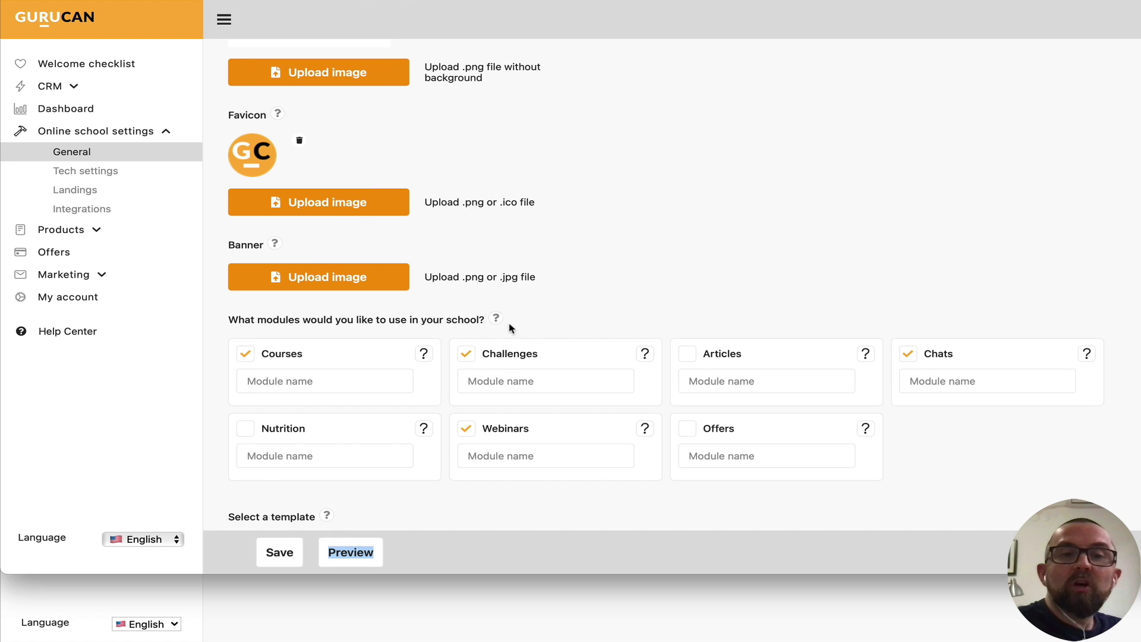
{"action": "mouse_move", "coordinate": [498, 321]}
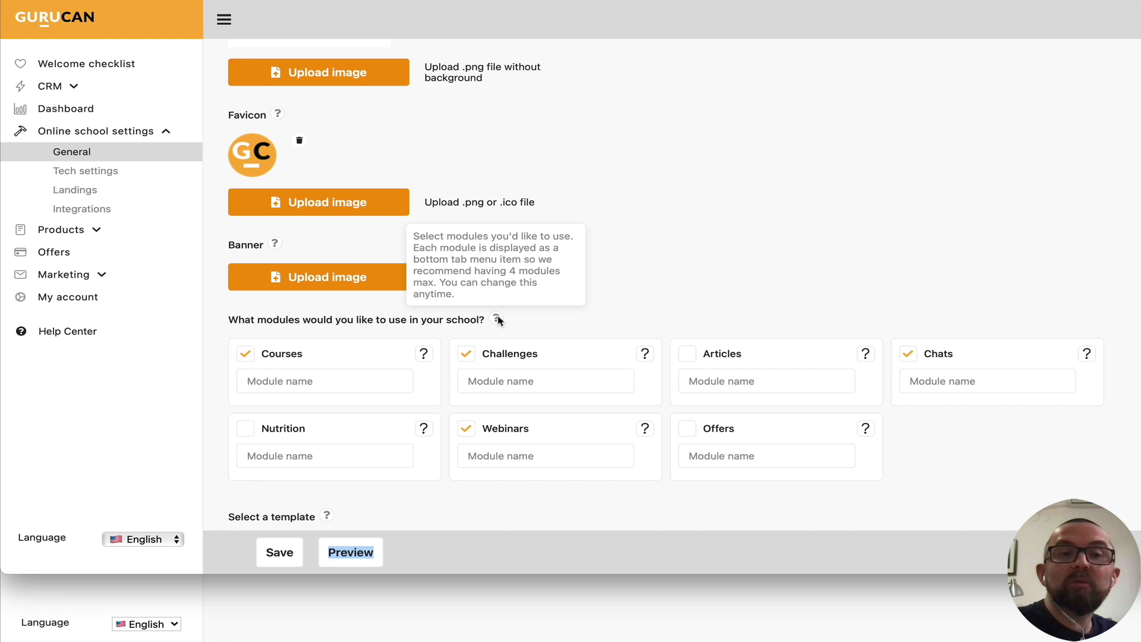
Select the Dark theme template for the school and set email validation to Required.
{"action": "scroll", "coordinate": [616, 300], "scroll_direction": "down", "scroll_amount": 4}
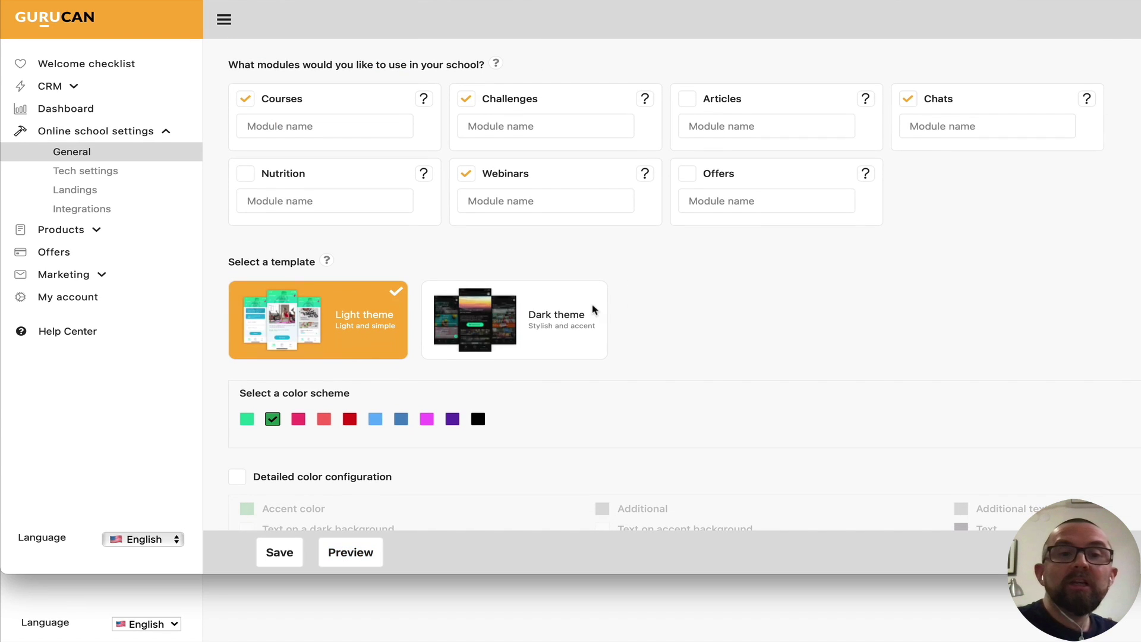
{"action": "left_click", "coordinate": [523, 318]}
{"action": "scroll", "coordinate": [523, 319], "scroll_direction": "down", "scroll_amount": 6}
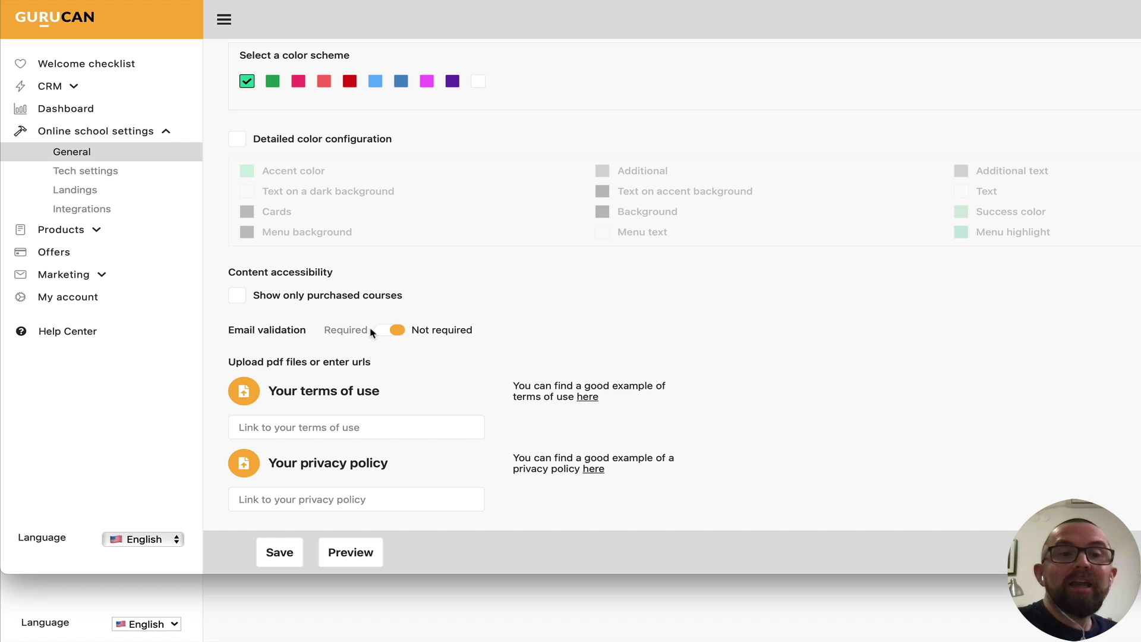
{"action": "left_click", "coordinate": [387, 333]}
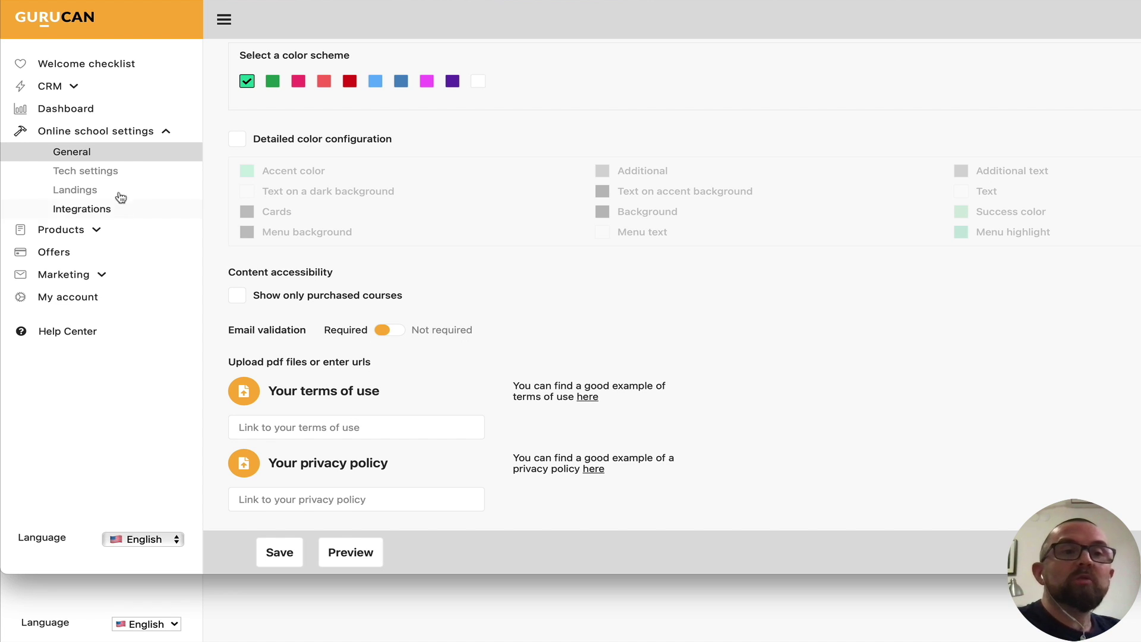
Review the school's technical settings for subdomain, custom domain, SSL certificate and tracking pixels.
{"action": "left_click", "coordinate": [108, 177]}
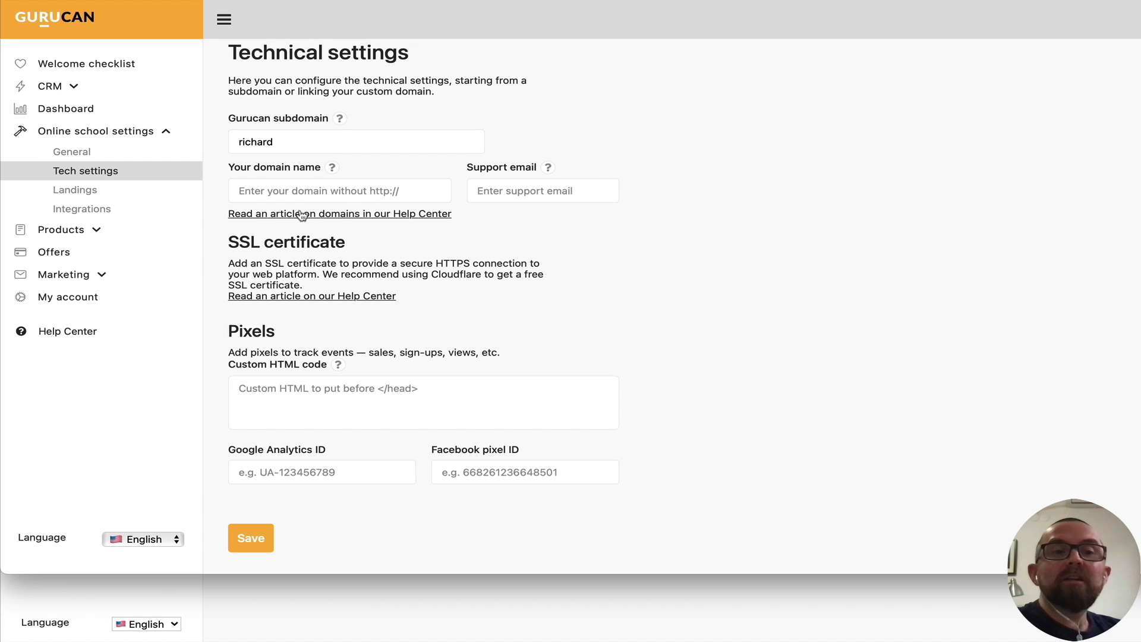
{"action": "mouse_move", "coordinate": [332, 170]}
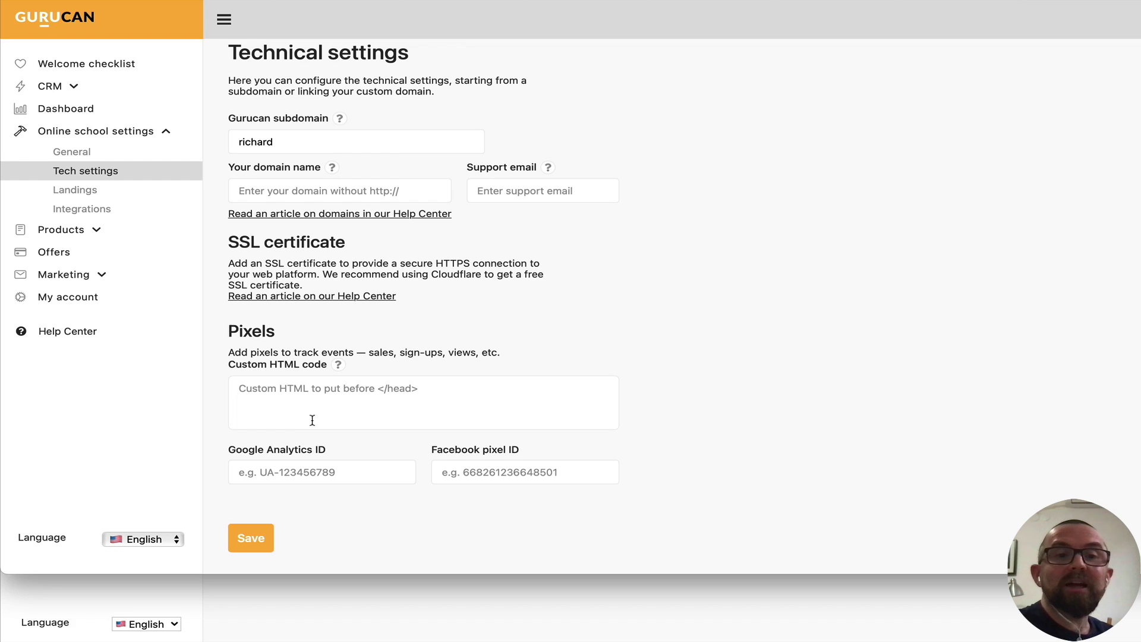
{"action": "left_click", "coordinate": [307, 400]}
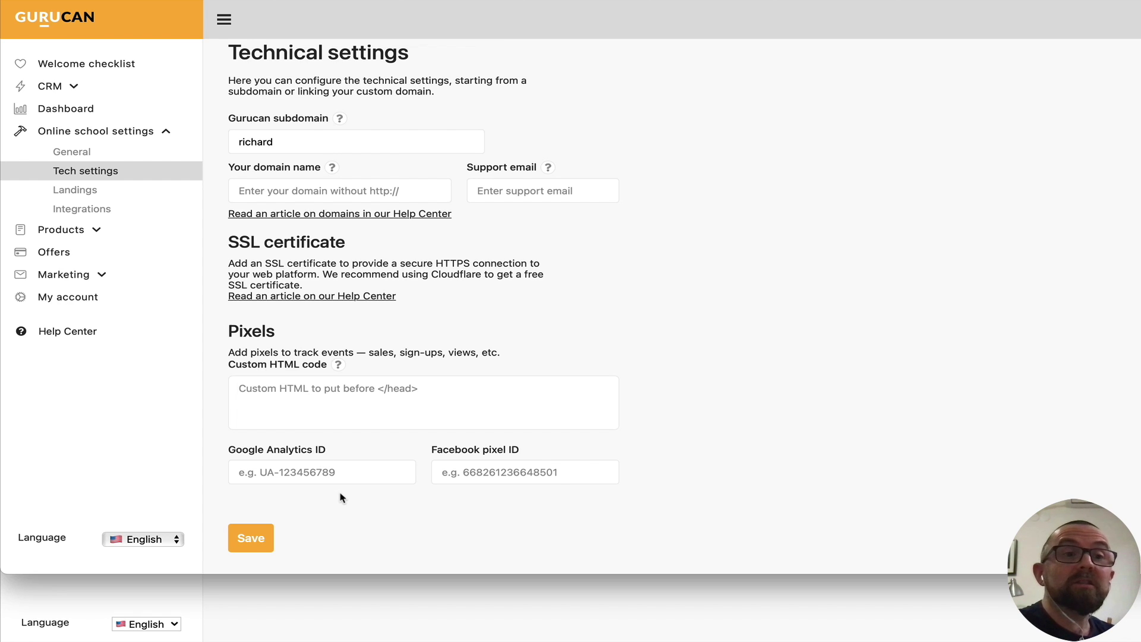
Open the Main page landing's settings and select its landing URL to visit the live page.
{"action": "left_click", "coordinate": [103, 195]}
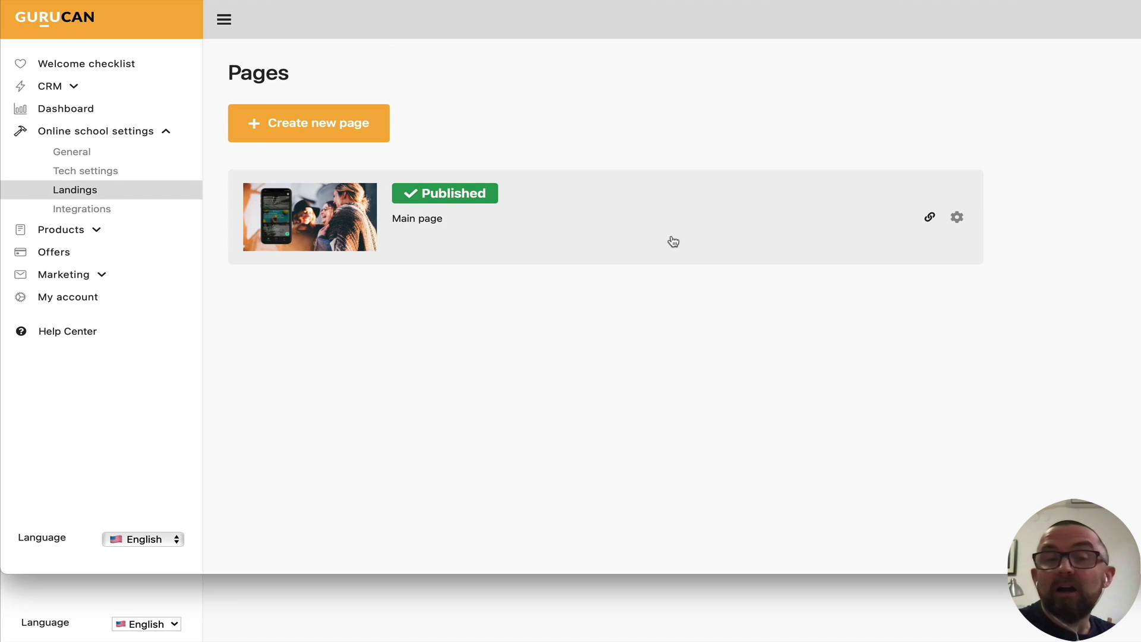
{"action": "left_click", "coordinate": [361, 214]}
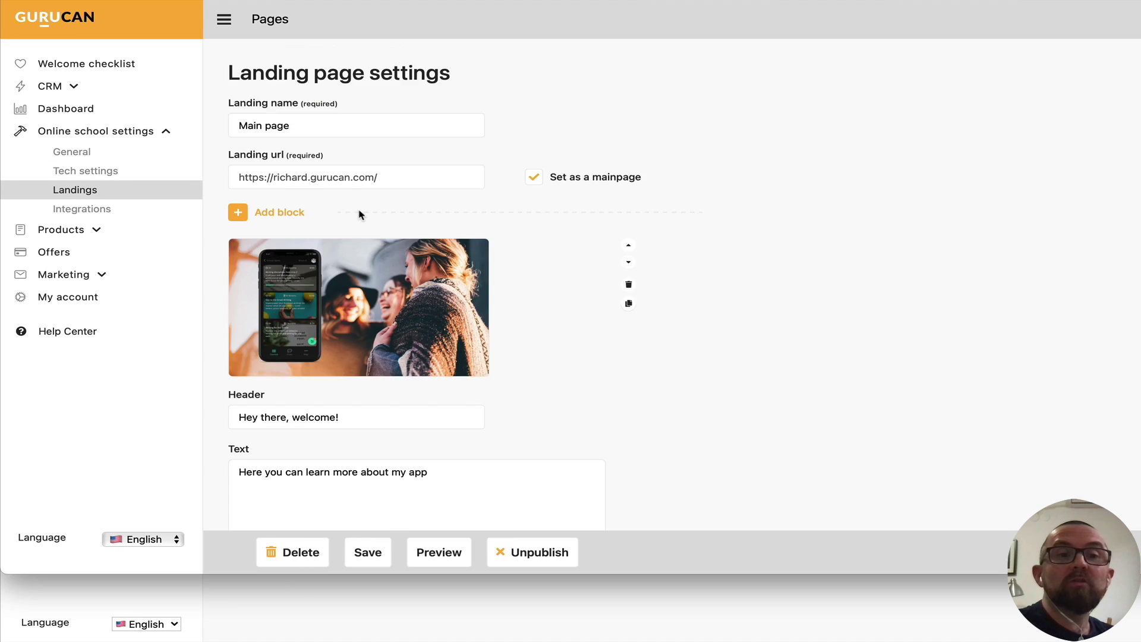
{"action": "scroll", "coordinate": [550, 319], "scroll_direction": "down", "scroll_amount": 1}
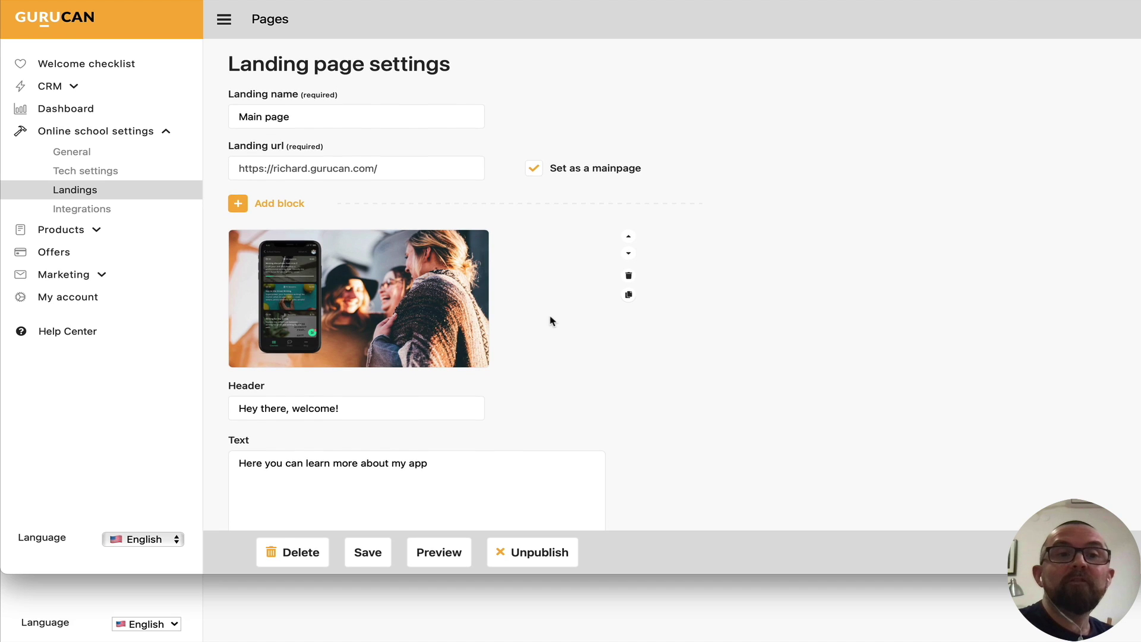
{"action": "triple_click", "coordinate": [374, 170]}
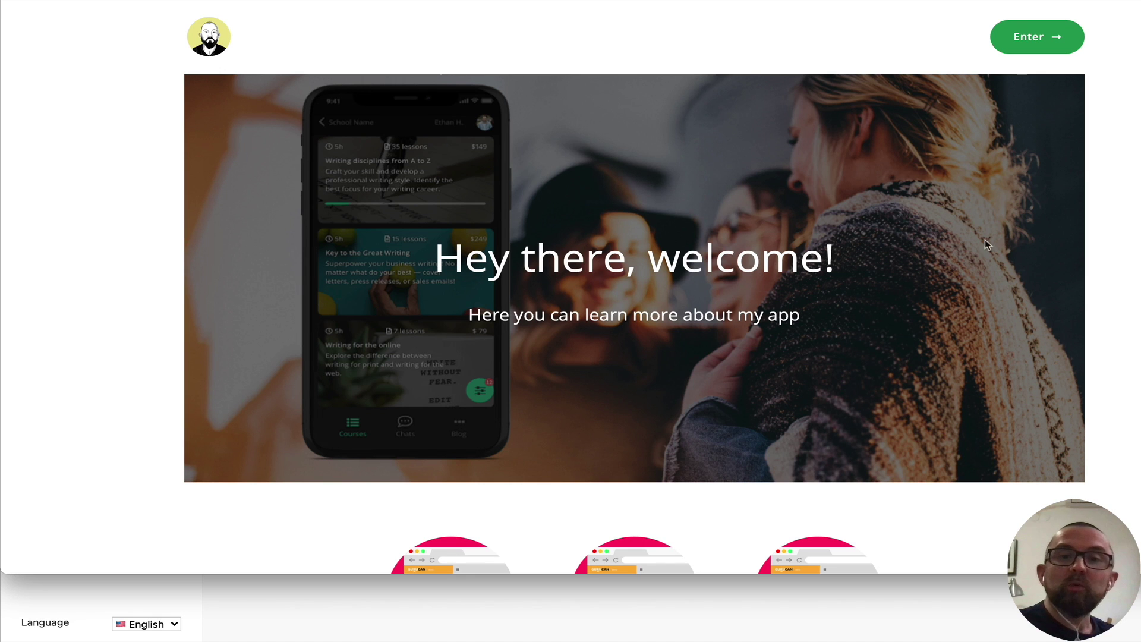
Examine the live landing page down to the FAQ and check the answers to the first two questions.
{"action": "scroll", "coordinate": [807, 230], "scroll_direction": "down", "scroll_amount": 8}
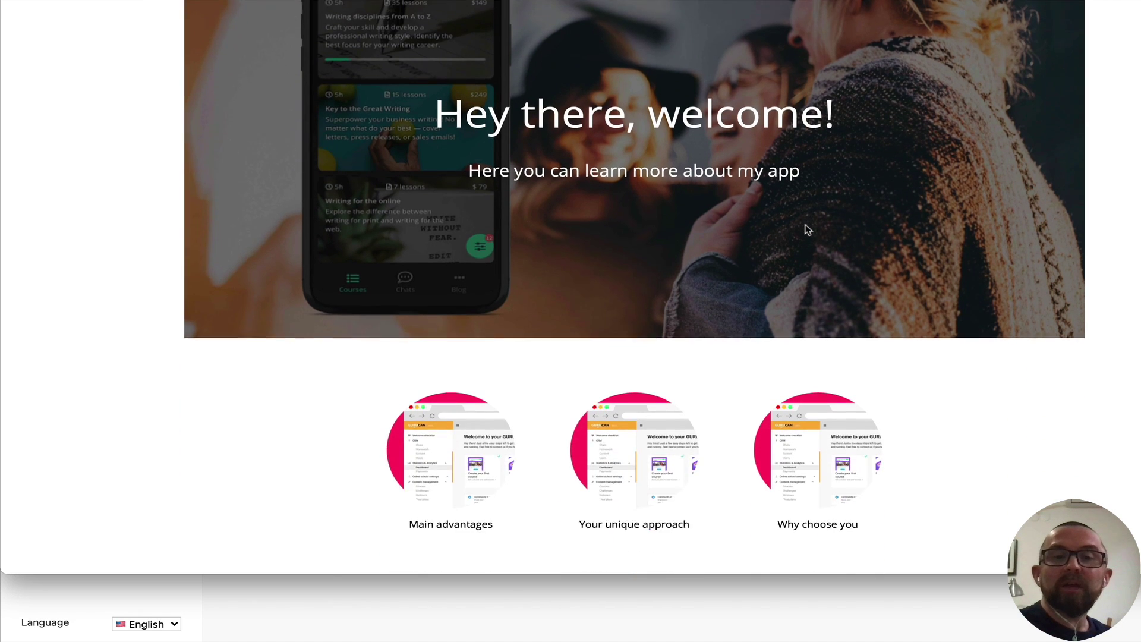
{"action": "scroll", "coordinate": [807, 230], "scroll_direction": "down", "scroll_amount": 8}
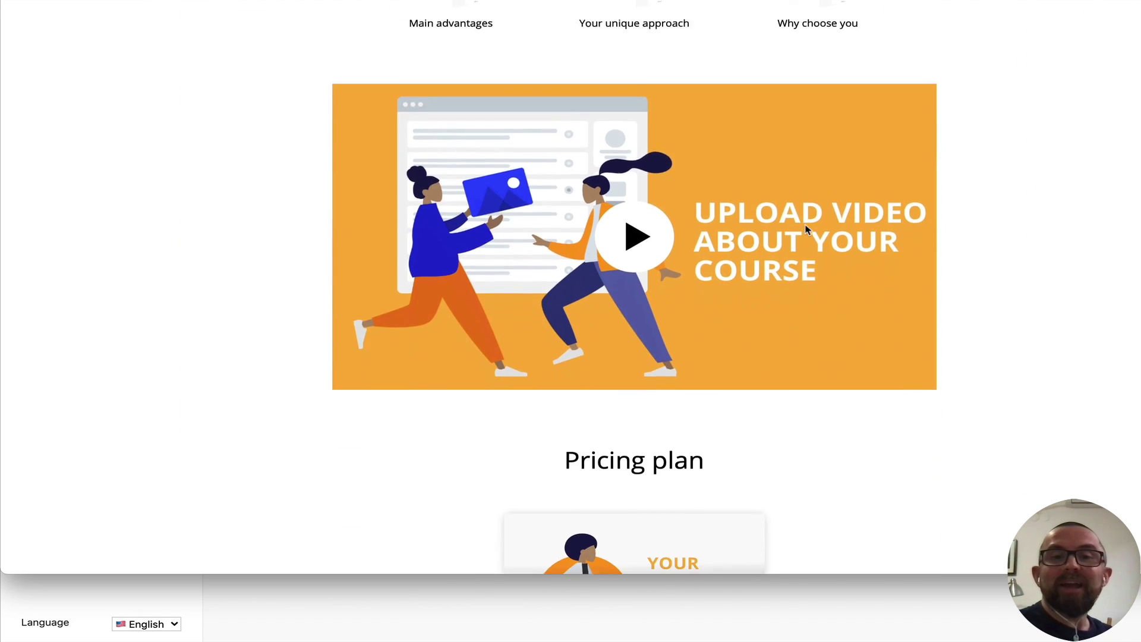
{"action": "scroll", "coordinate": [559, 413], "scroll_direction": "down", "scroll_amount": 4}
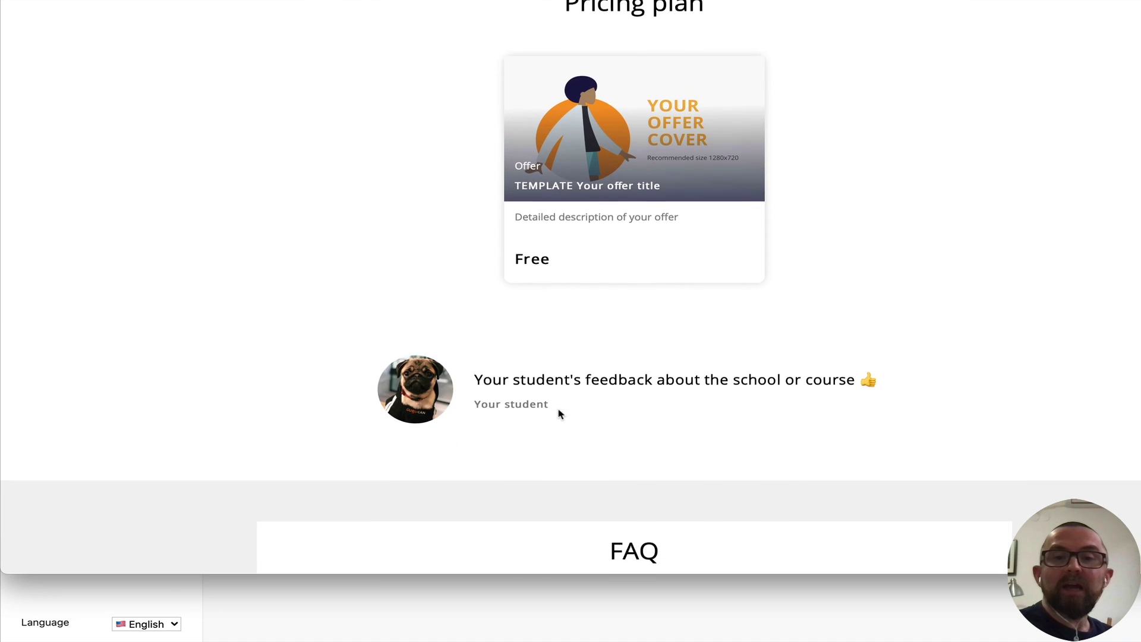
{"action": "scroll", "coordinate": [591, 459], "scroll_direction": "down", "scroll_amount": 2}
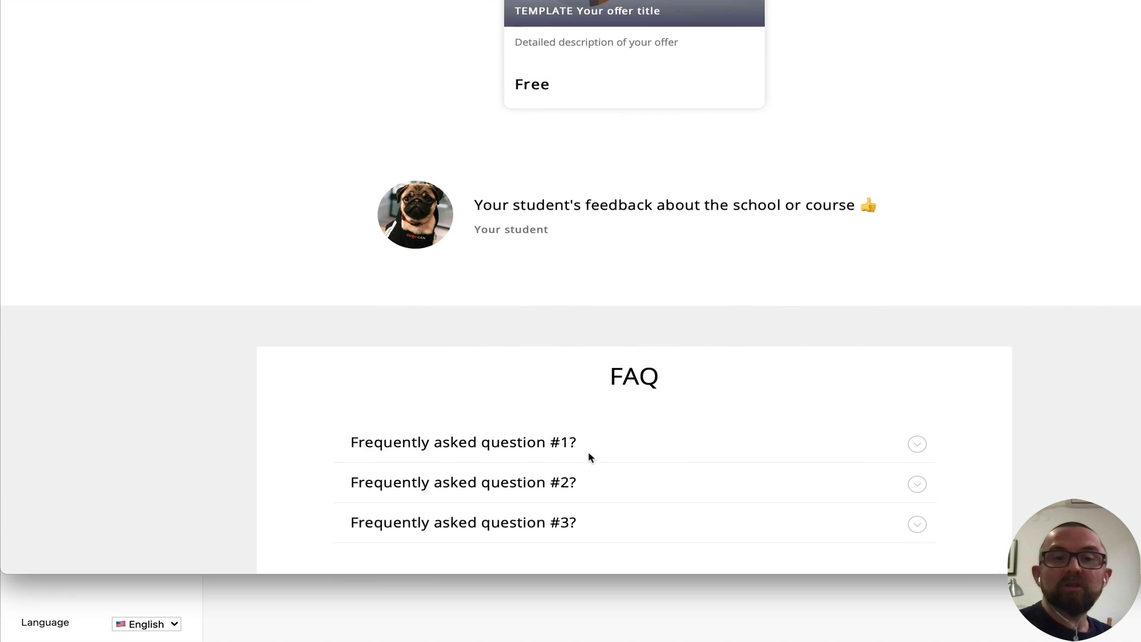
{"action": "left_click", "coordinate": [508, 378]}
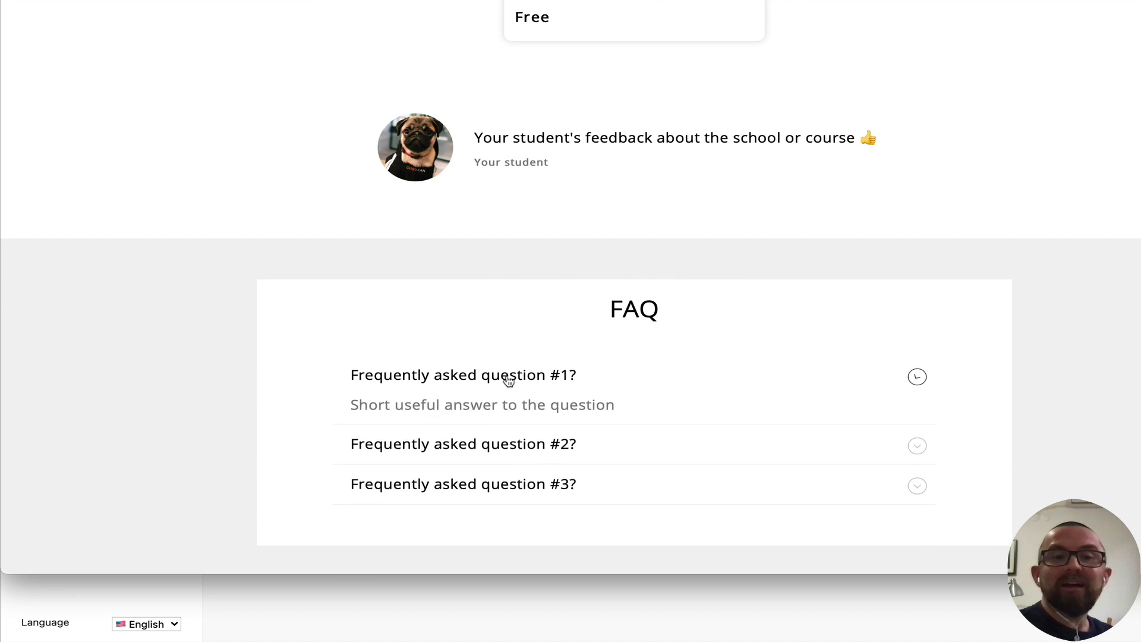
{"action": "left_click", "coordinate": [508, 378]}
{"action": "left_click", "coordinate": [517, 421]}
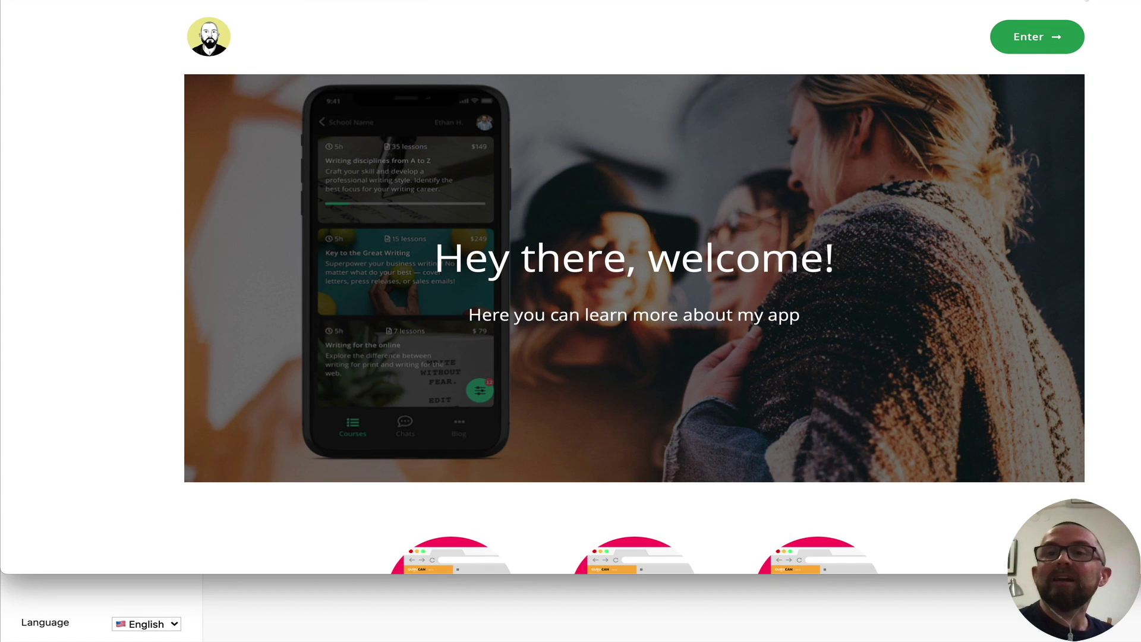
Return to the Main page landing editor and review its content blocks from the header down to the SEO settings.
{"action": "left_click", "coordinate": [1087, 2]}
{"action": "scroll", "coordinate": [796, 140], "scroll_direction": "down", "scroll_amount": 5}
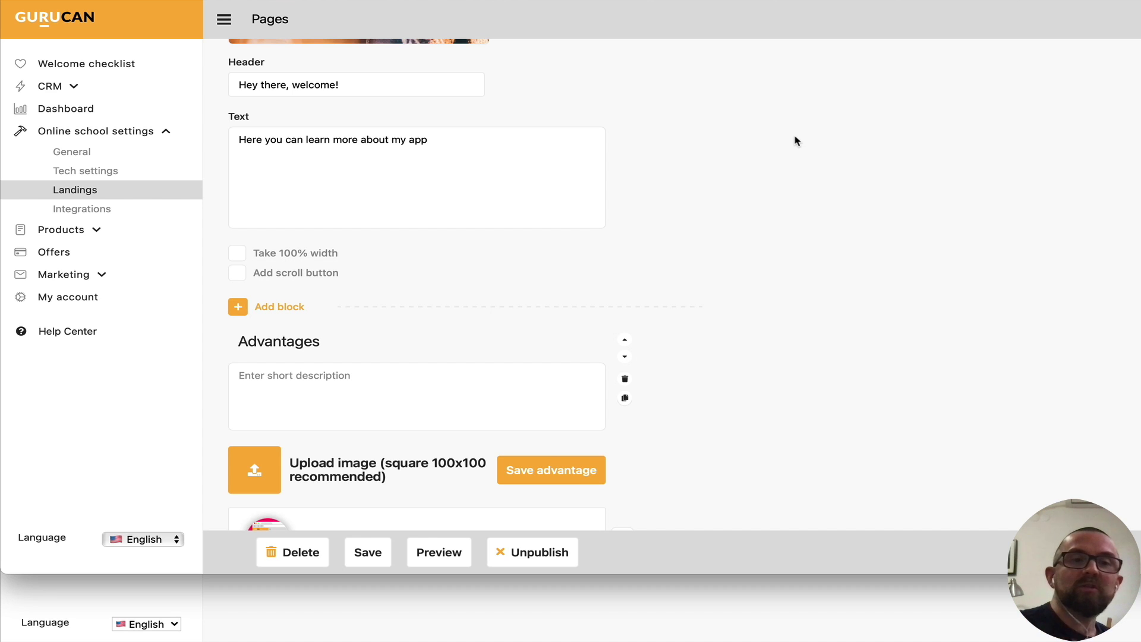
{"action": "scroll", "coordinate": [668, 295], "scroll_direction": "down", "scroll_amount": 4}
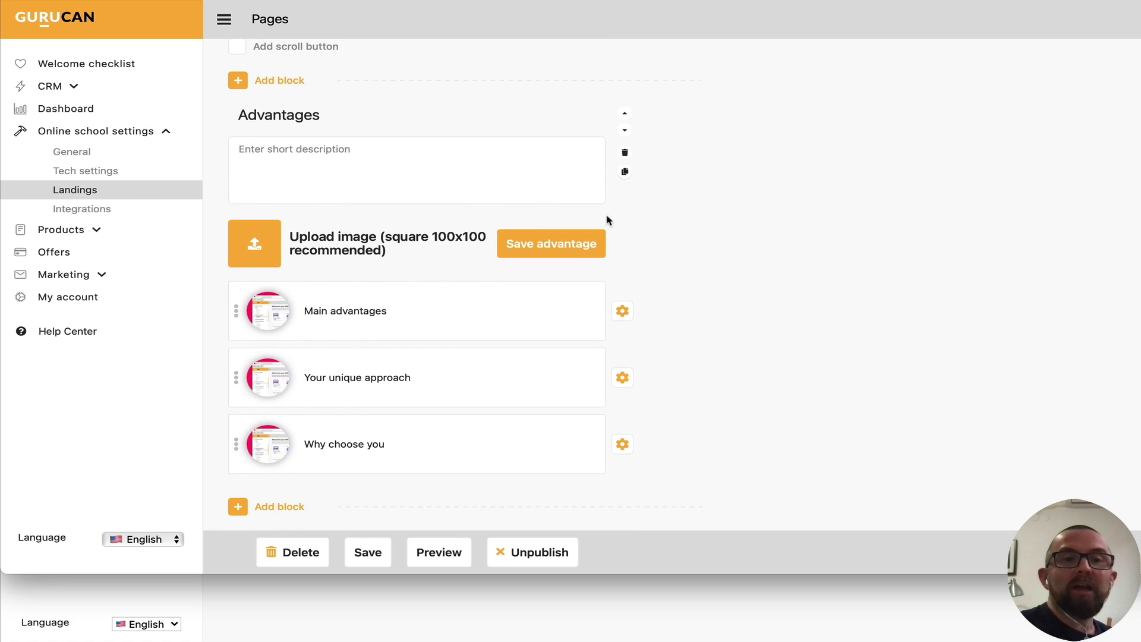
{"action": "scroll", "coordinate": [479, 392], "scroll_direction": "down", "scroll_amount": 4}
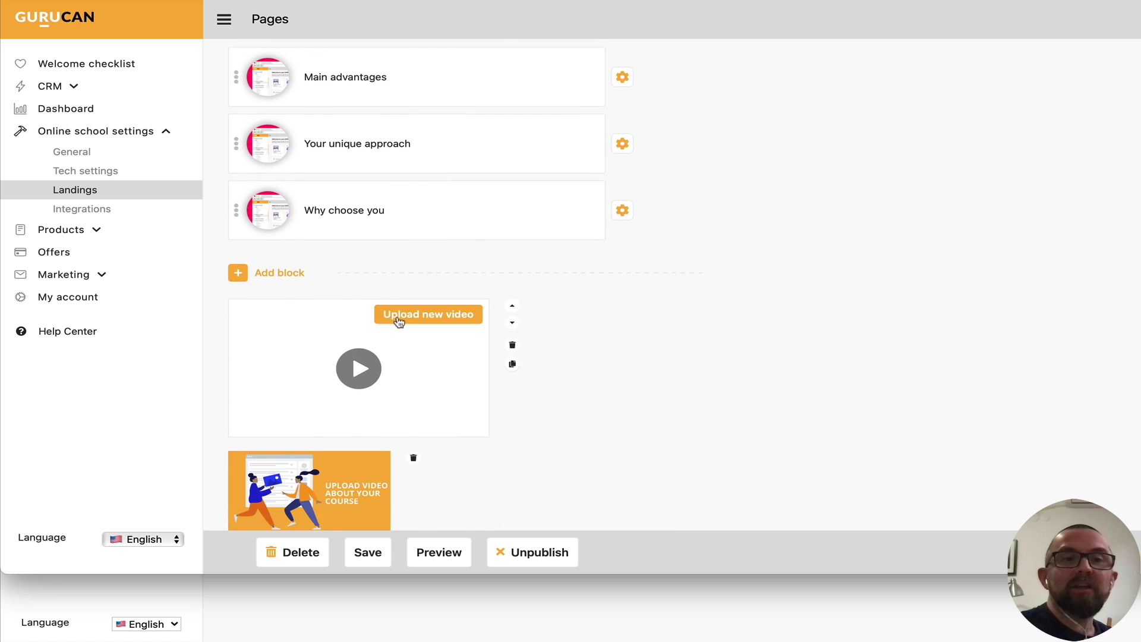
{"action": "scroll", "coordinate": [331, 357], "scroll_direction": "down", "scroll_amount": 12}
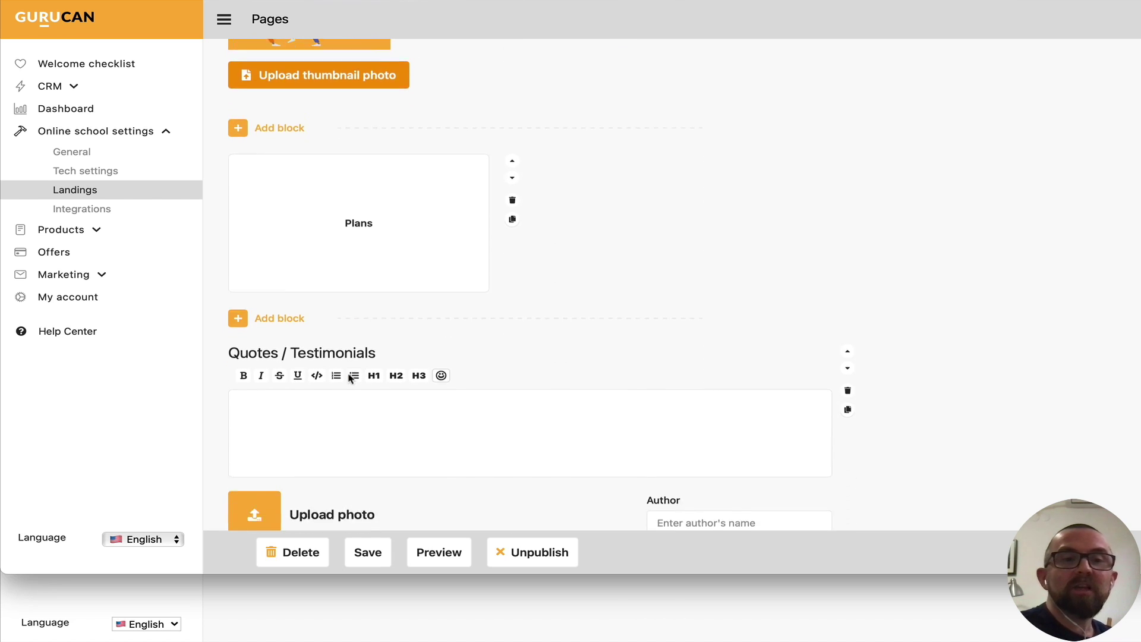
{"action": "scroll", "coordinate": [349, 378], "scroll_direction": "down", "scroll_amount": 5}
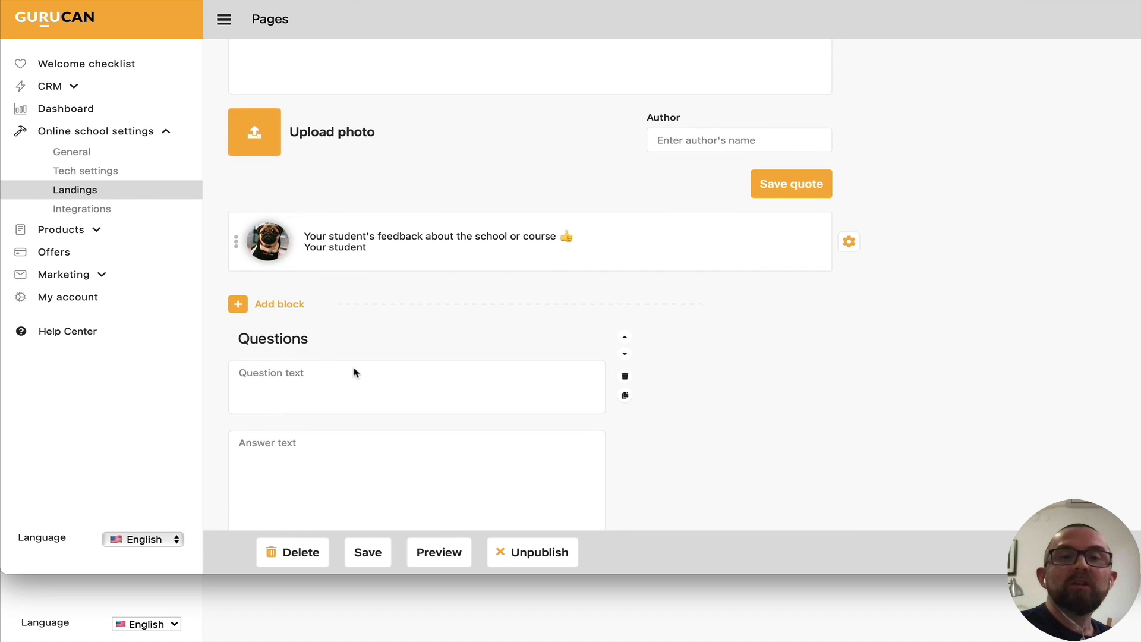
{"action": "scroll", "coordinate": [350, 353], "scroll_direction": "down", "scroll_amount": 1}
{"action": "scroll", "coordinate": [325, 256], "scroll_direction": "down", "scroll_amount": 5}
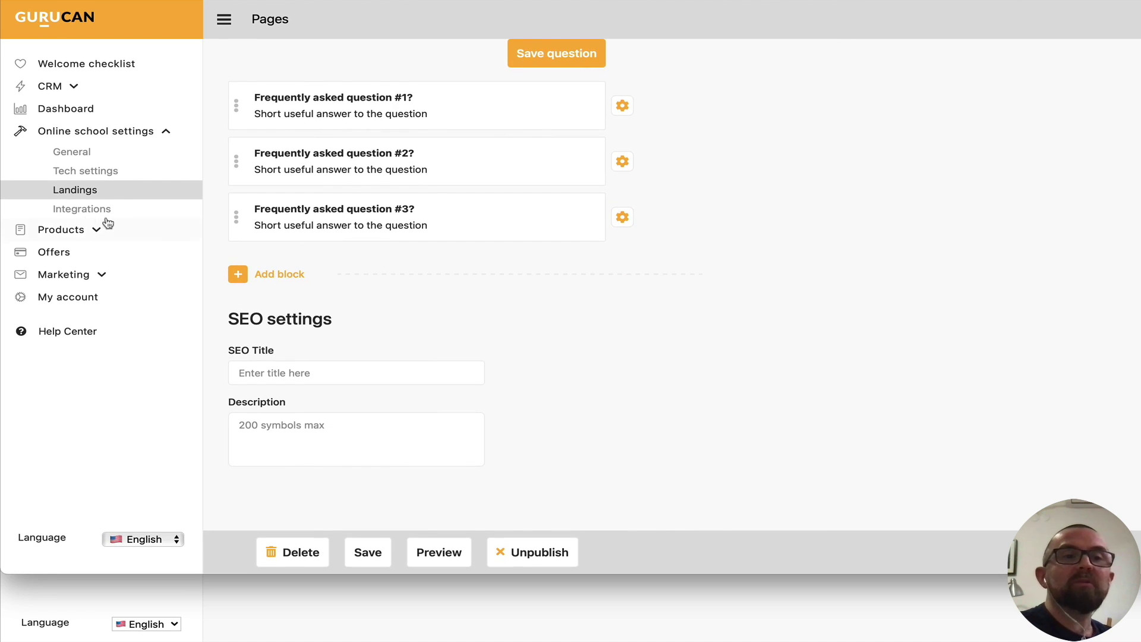
Check the available integrations and open the course "Goal setting in 5 days" for editing.
{"action": "left_click", "coordinate": [62, 209]}
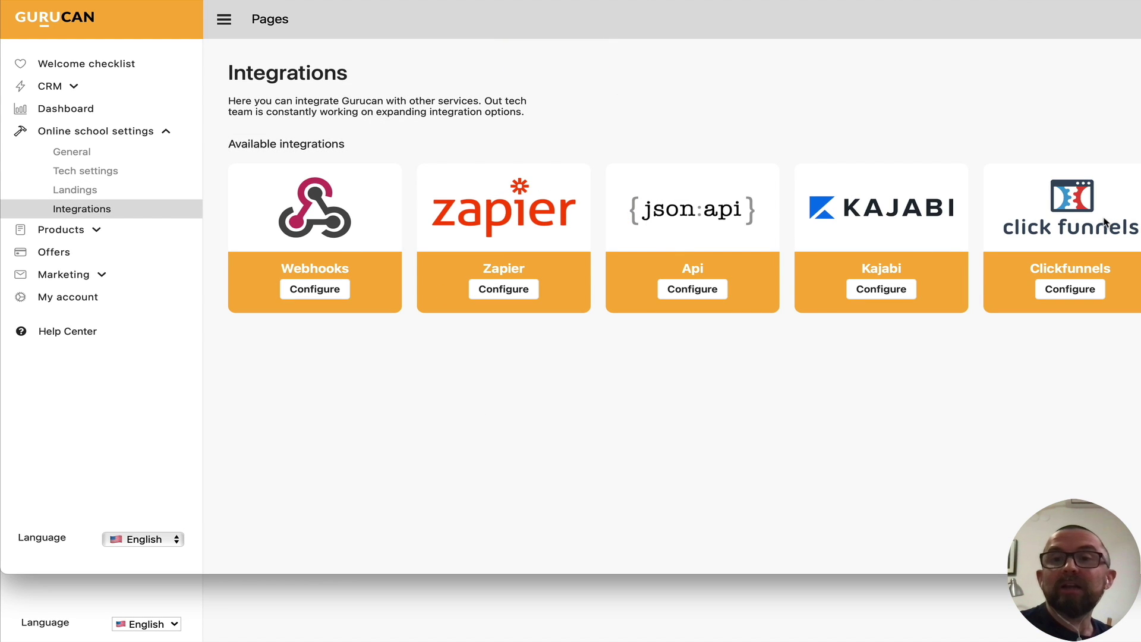
{"action": "left_click", "coordinate": [74, 229]}
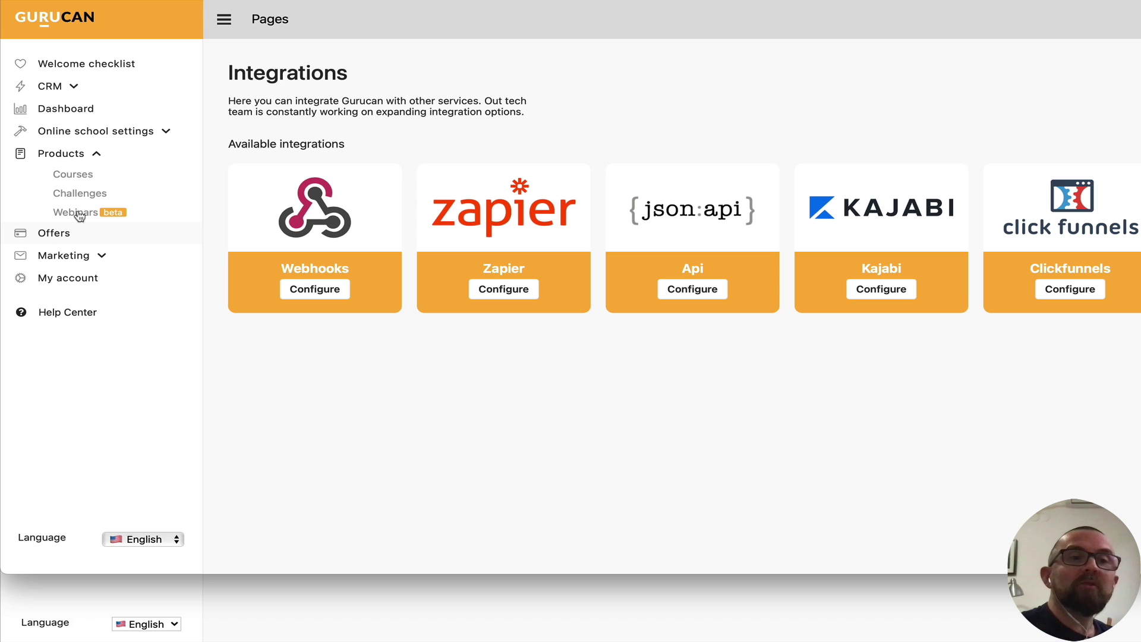
{"action": "left_click", "coordinate": [74, 174]}
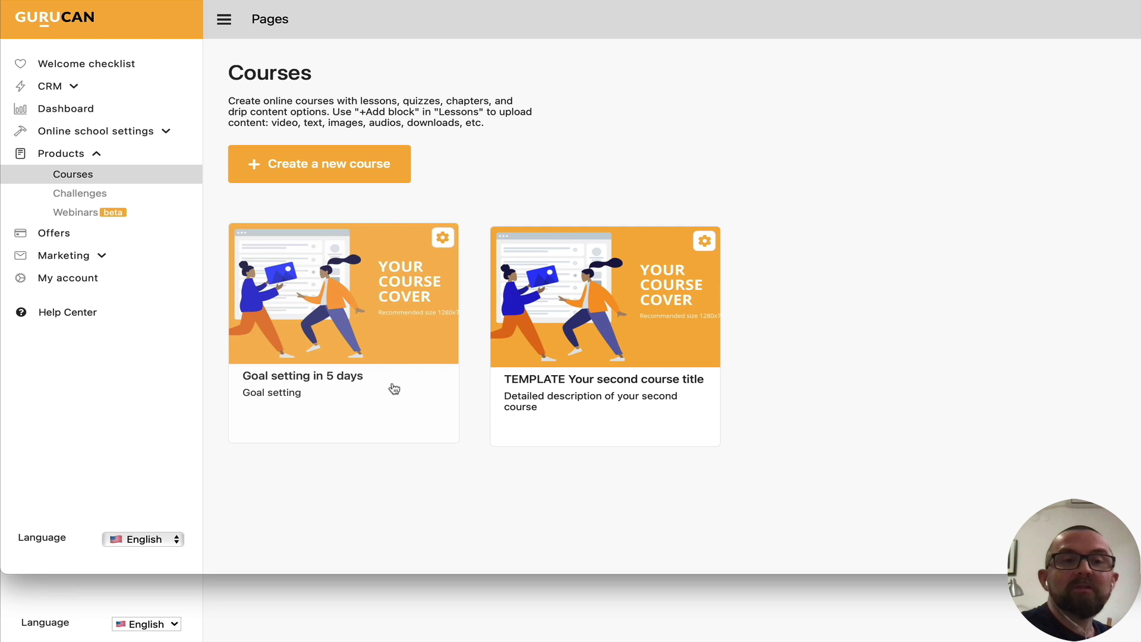
{"action": "left_click", "coordinate": [441, 244]}
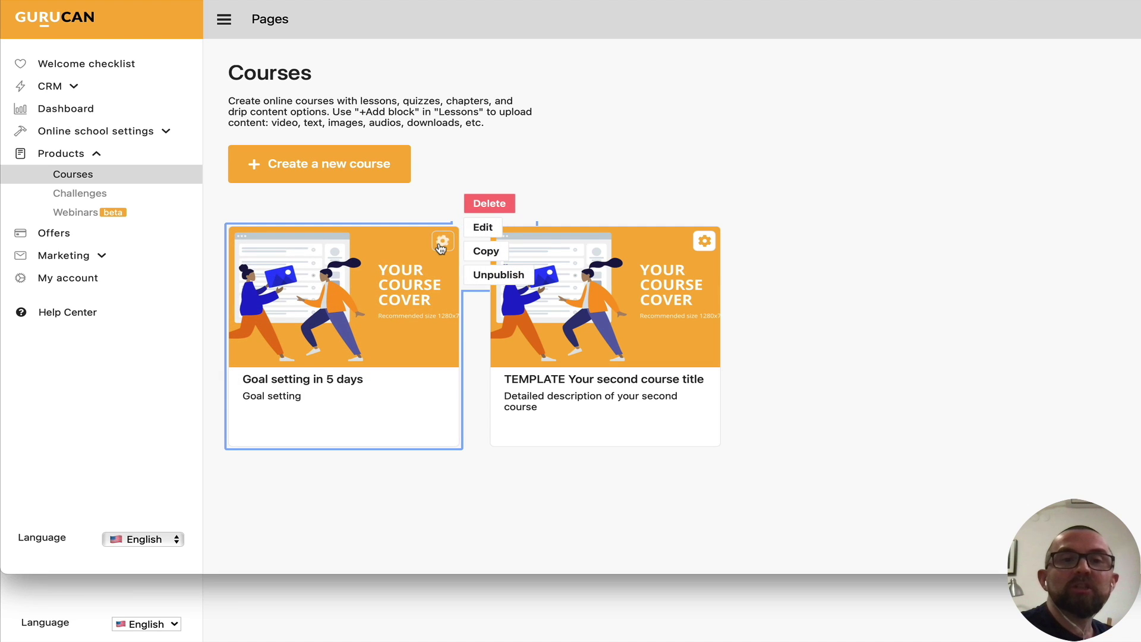
{"action": "left_click", "coordinate": [483, 230]}
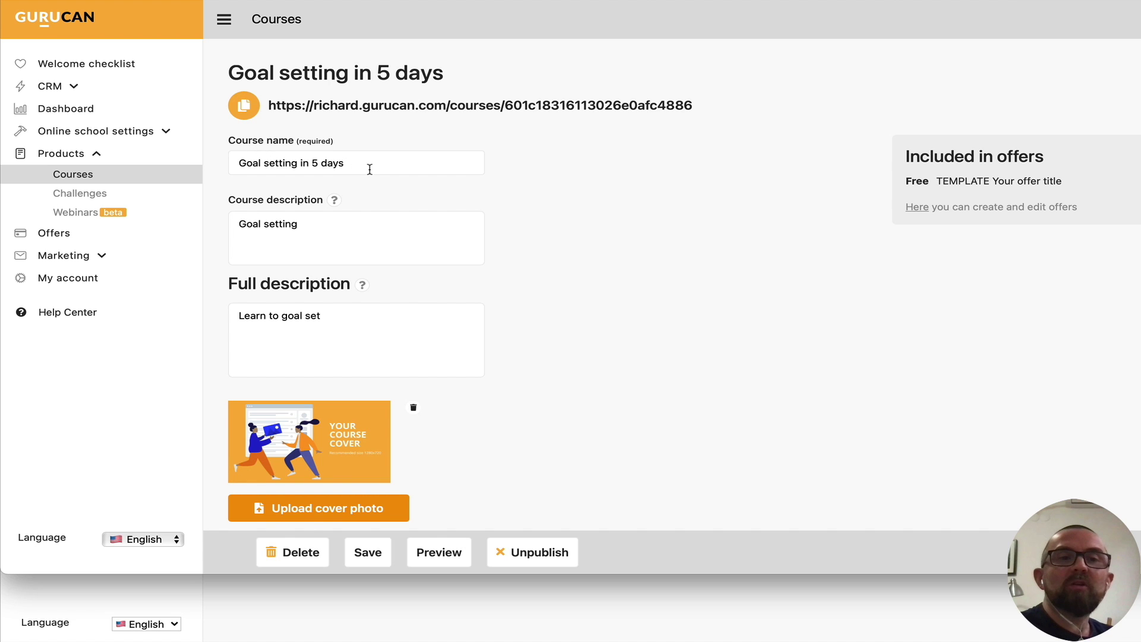
Set the course's free tasks to 1 and assign it the category "goal setting".
{"action": "scroll", "coordinate": [317, 354], "scroll_direction": "down", "scroll_amount": 2}
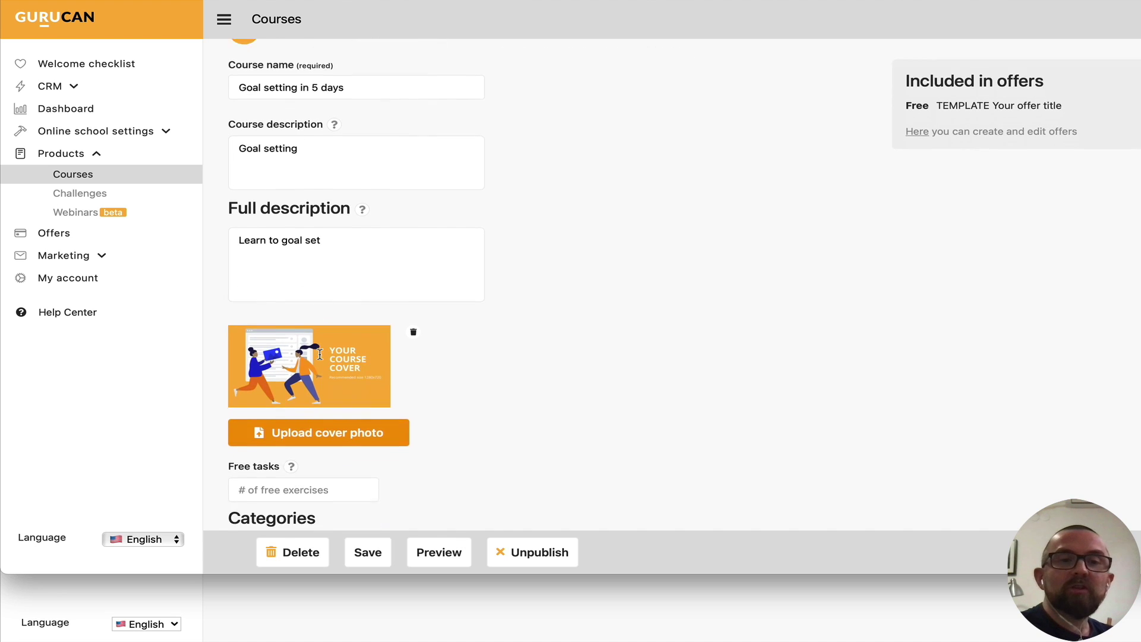
{"action": "scroll", "coordinate": [307, 344], "scroll_direction": "down", "scroll_amount": 4}
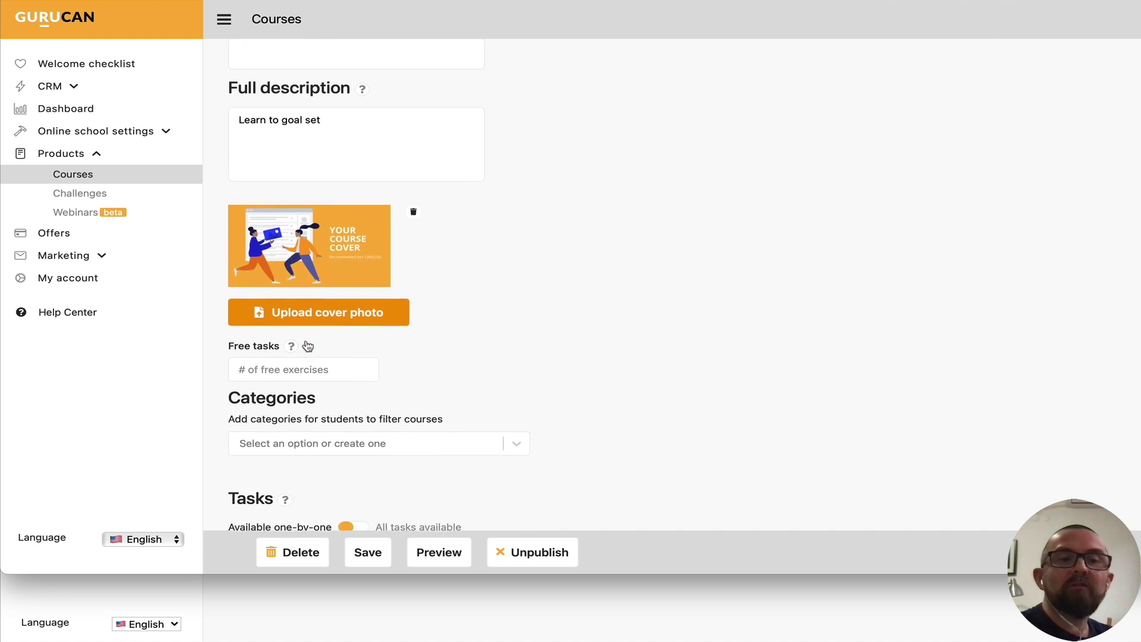
{"action": "left_click", "coordinate": [254, 218]}
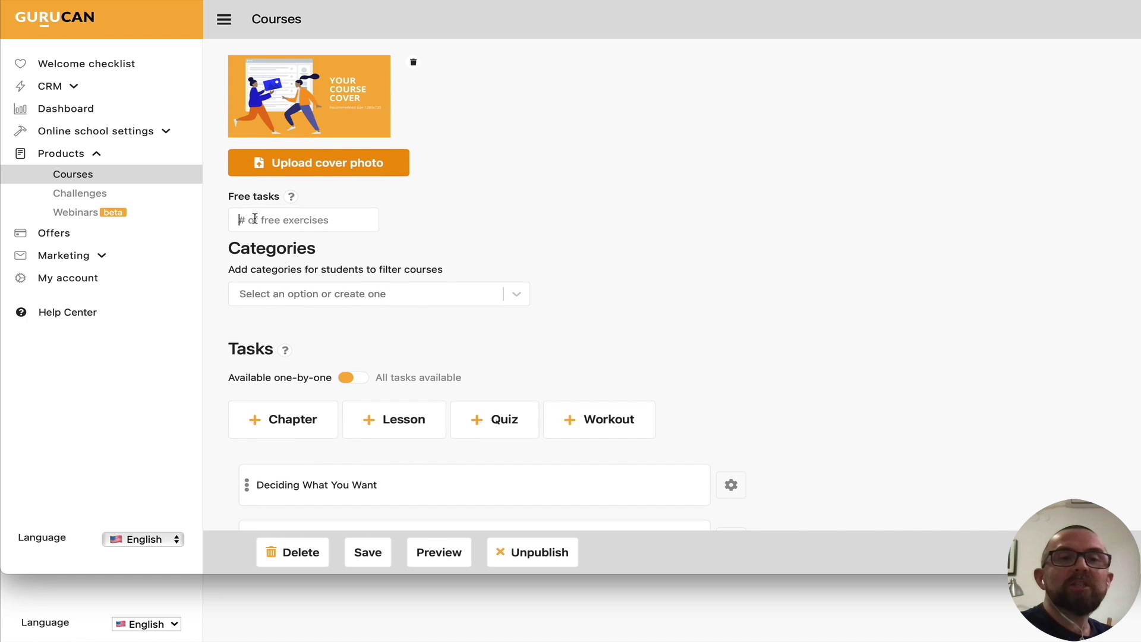
{"action": "type", "text": "1"}
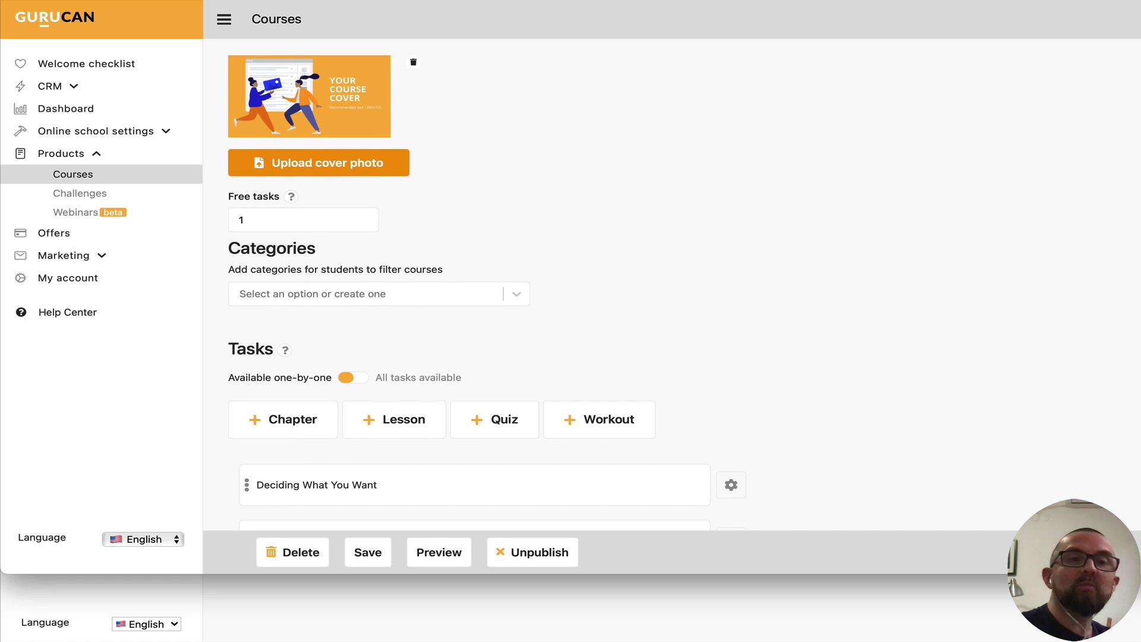
{"action": "left_click", "coordinate": [317, 300]}
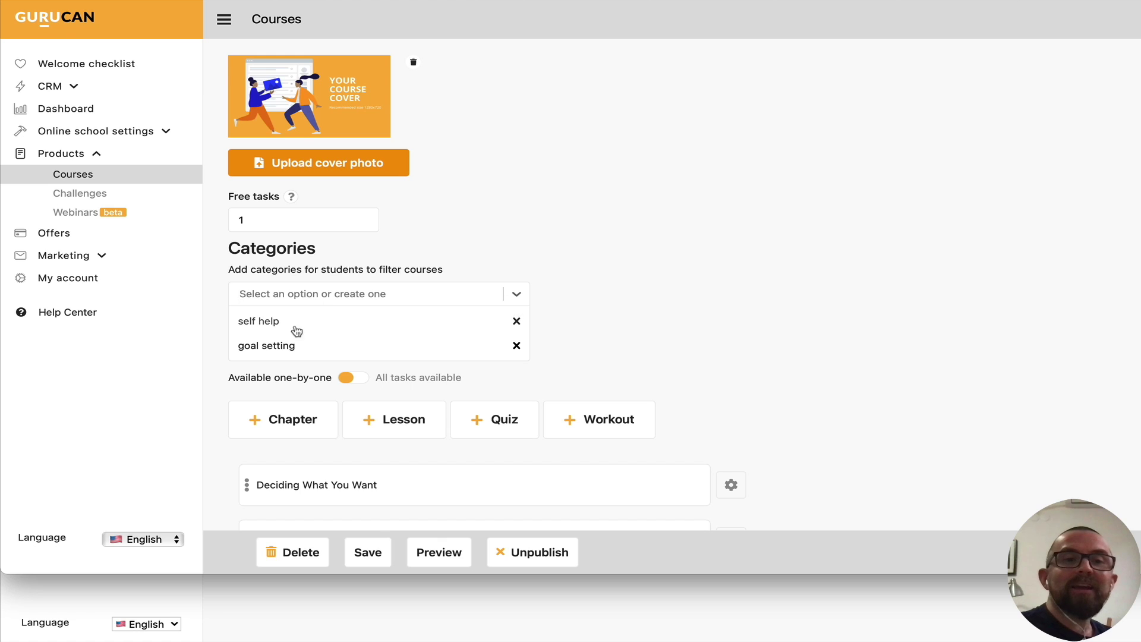
{"action": "left_click", "coordinate": [282, 347]}
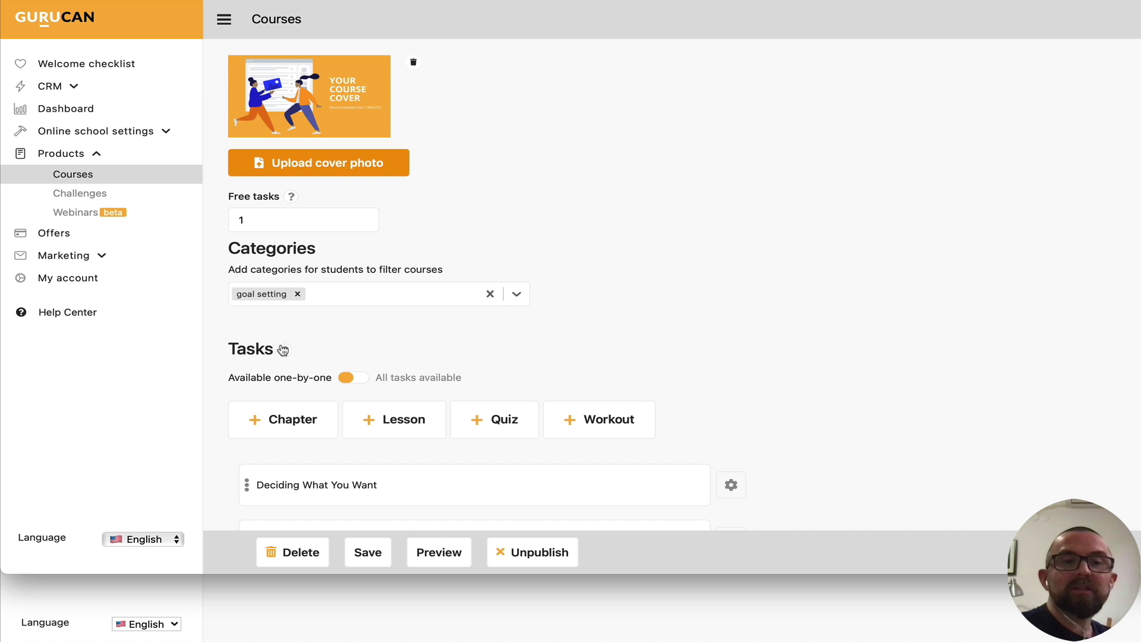
Open the lesson "Deciding What You Want" and review its description, cover, report option and text.
{"action": "scroll", "coordinate": [283, 349], "scroll_direction": "down", "scroll_amount": 2}
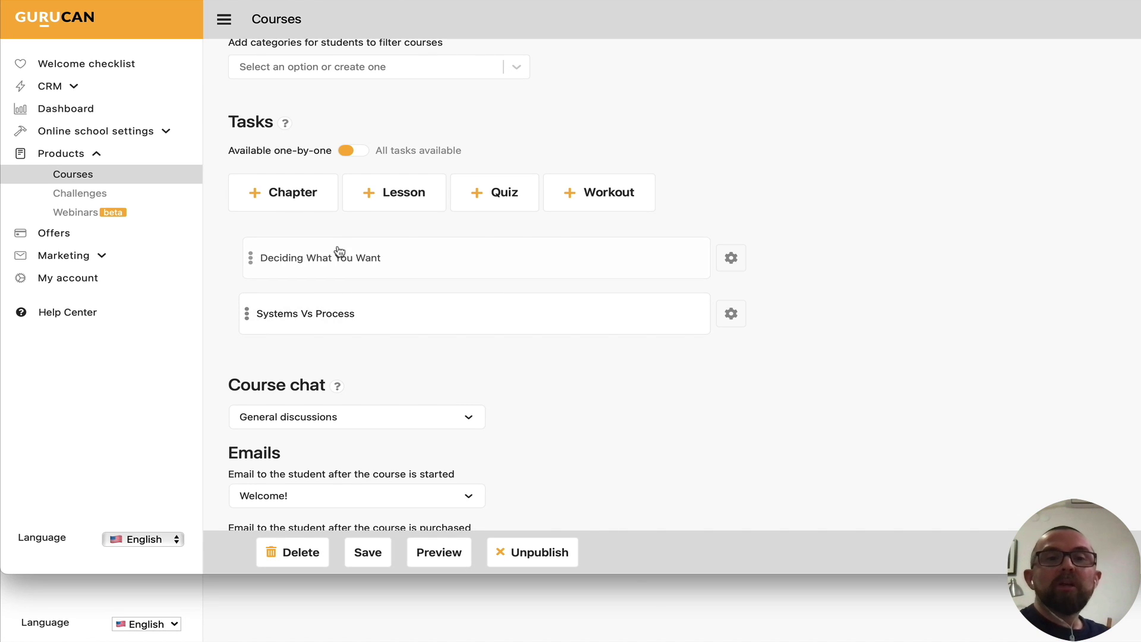
{"action": "left_click", "coordinate": [329, 261]}
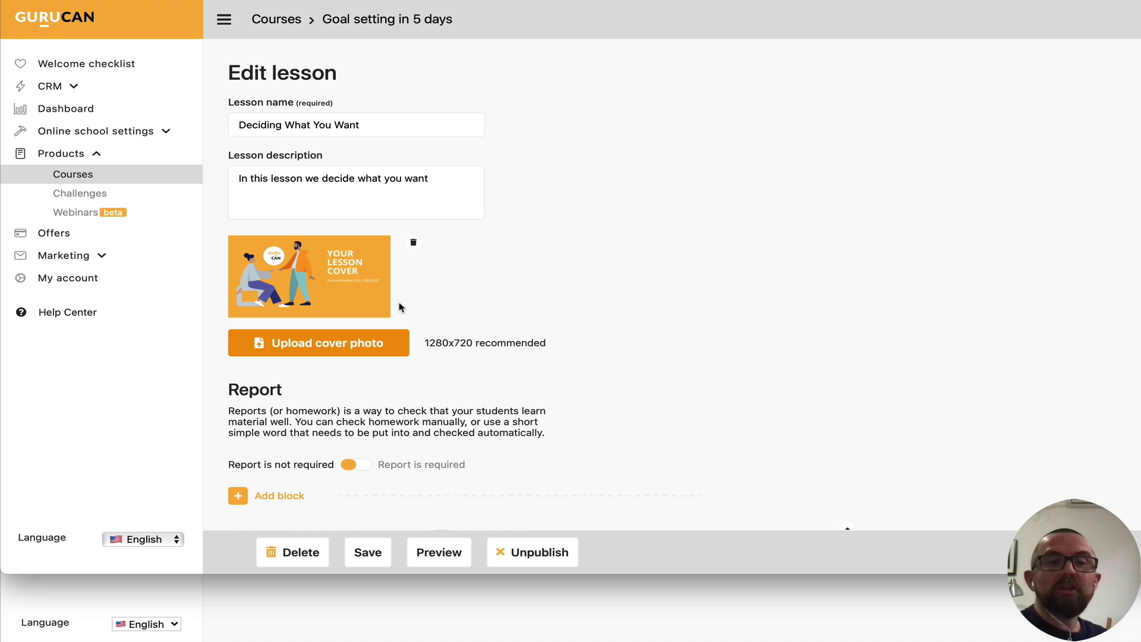
{"action": "scroll", "coordinate": [400, 305], "scroll_direction": "down", "scroll_amount": 1}
{"action": "scroll", "coordinate": [400, 305], "scroll_direction": "down", "scroll_amount": 4}
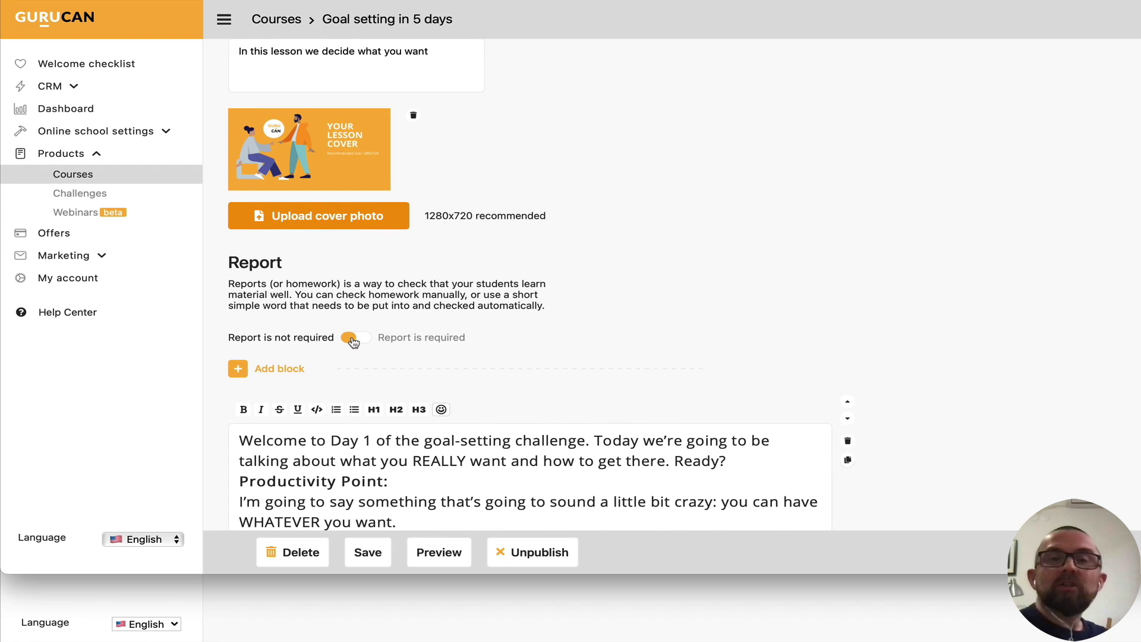
{"action": "scroll", "coordinate": [377, 469], "scroll_direction": "down", "scroll_amount": 6}
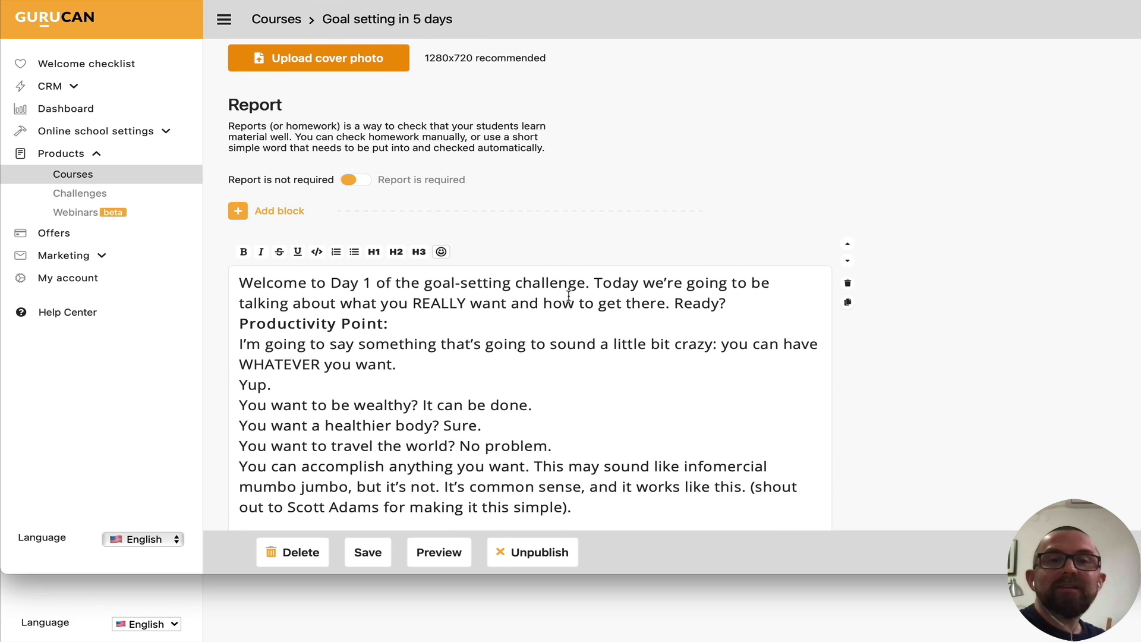
Insert blank lines in the lesson text before "Today we're going to be talking" and before the "Productivity Point:" heading.
{"action": "left_click", "coordinate": [599, 282]}
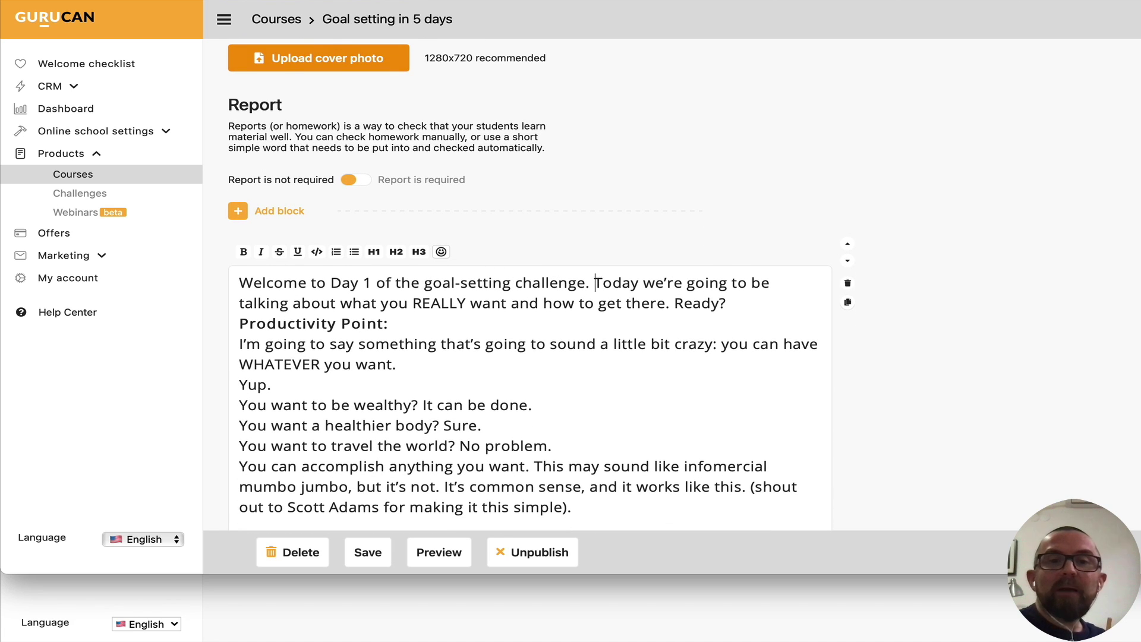
{"action": "key", "text": "Return"}
{"action": "key", "text": "Return"}
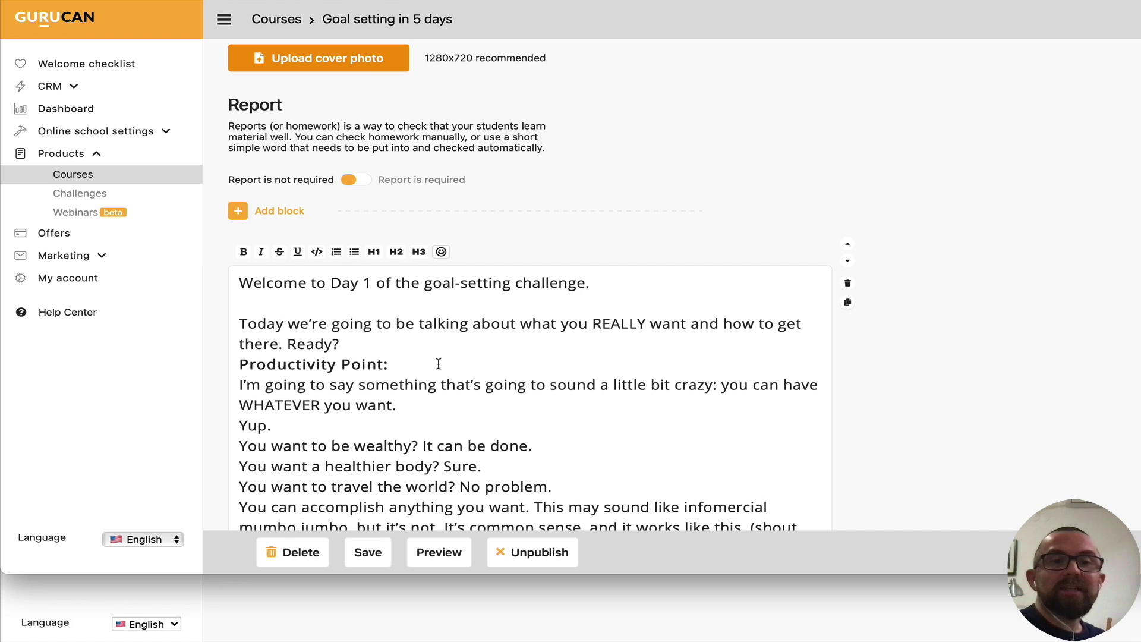
{"action": "left_click", "coordinate": [375, 340]}
{"action": "key", "text": "Return"}
{"action": "scroll", "coordinate": [311, 421], "scroll_direction": "down", "scroll_amount": 1}
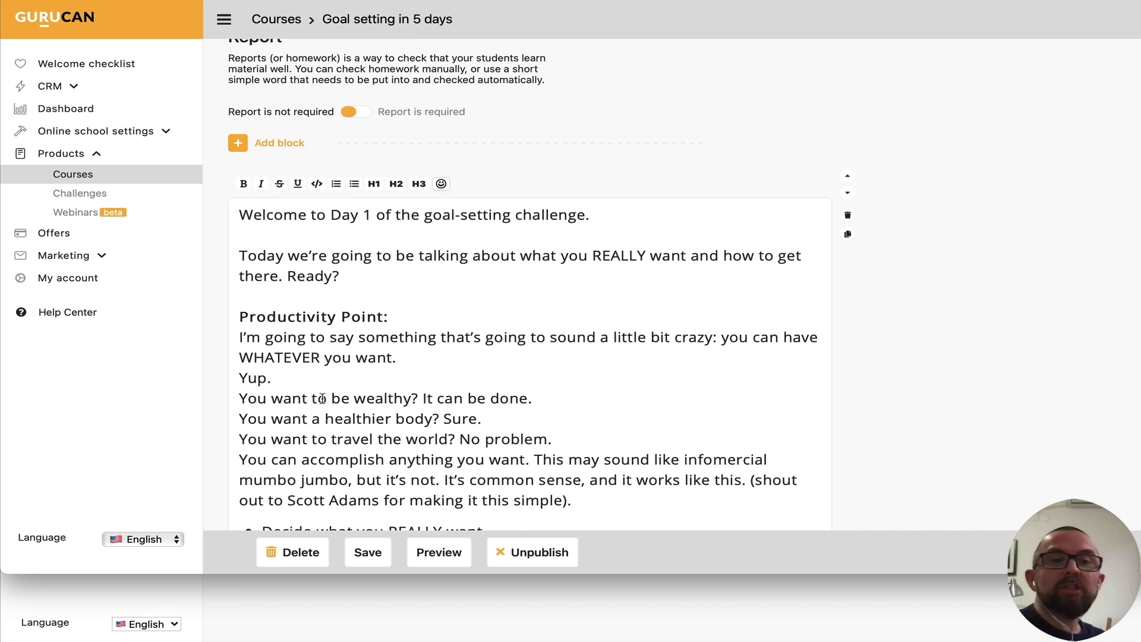
Insert blank lines before "Yup." and "You want to be wealthy?" in the lesson text, and save the lesson.
{"action": "left_click", "coordinate": [235, 380]}
{"action": "key", "text": "Return"}
{"action": "left_click", "coordinate": [239, 419]}
{"action": "key", "text": "Return"}
{"action": "scroll", "coordinate": [240, 418], "scroll_direction": "down", "scroll_amount": 1}
{"action": "scroll", "coordinate": [324, 472], "scroll_direction": "down", "scroll_amount": 12}
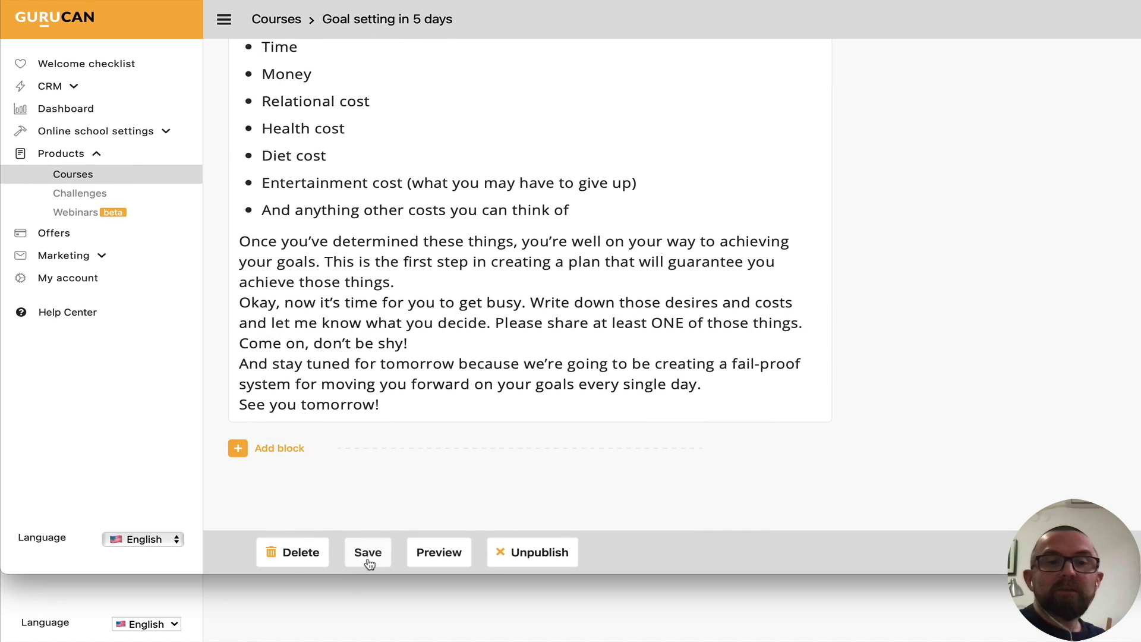
{"action": "left_click", "coordinate": [368, 557]}
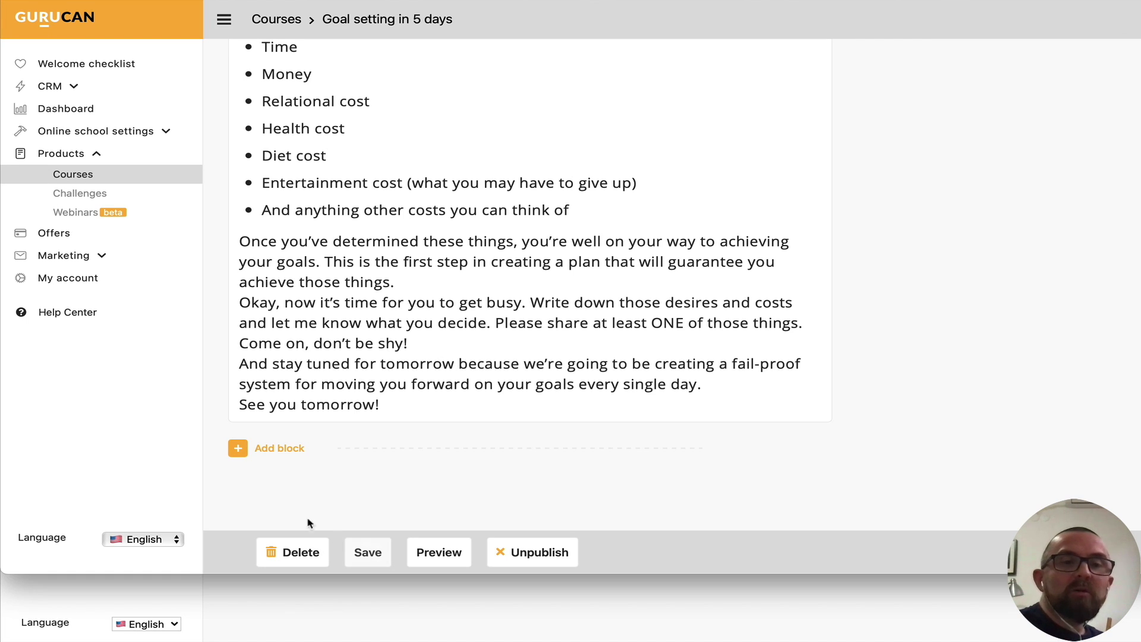
Add a Questions block below the lesson text with the question "What holds me back" and answer "A great question....".
{"action": "left_click", "coordinate": [238, 448]}
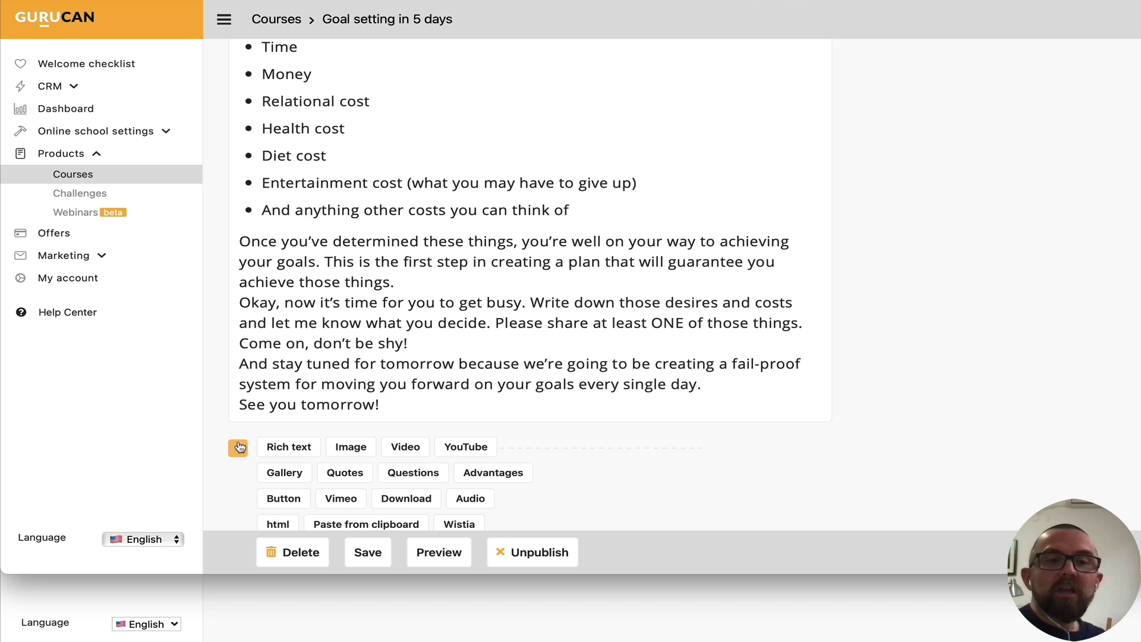
{"action": "left_click", "coordinate": [406, 476]}
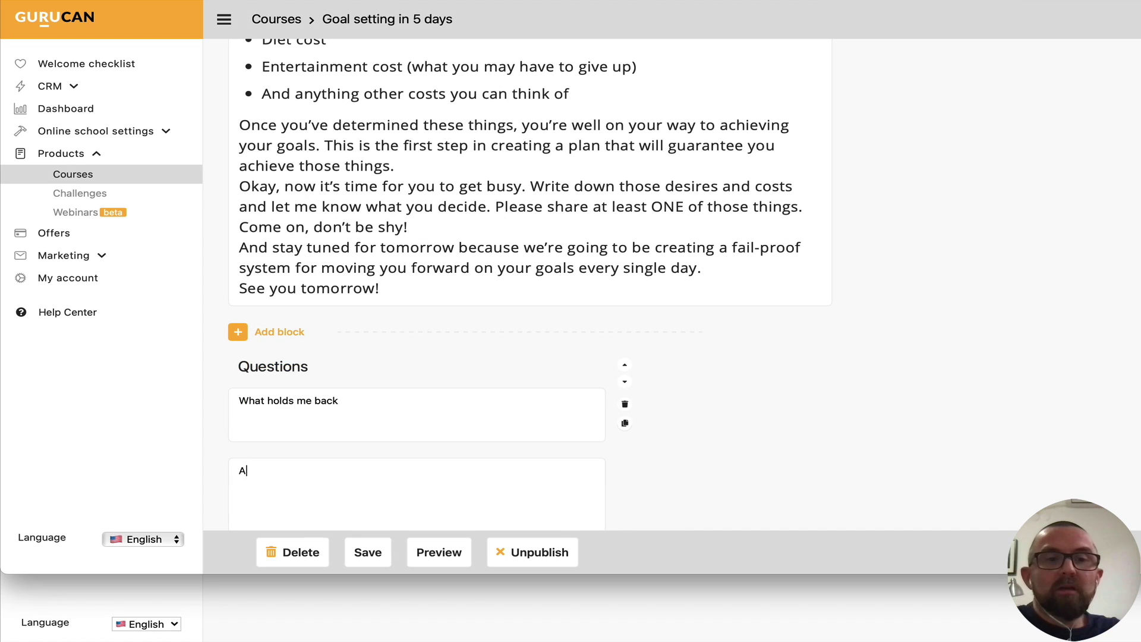
{"action": "type", "text": "great question...."}
{"action": "scroll", "coordinate": [559, 399], "scroll_direction": "down", "scroll_amount": 4}
{"action": "left_click", "coordinate": [529, 397]}
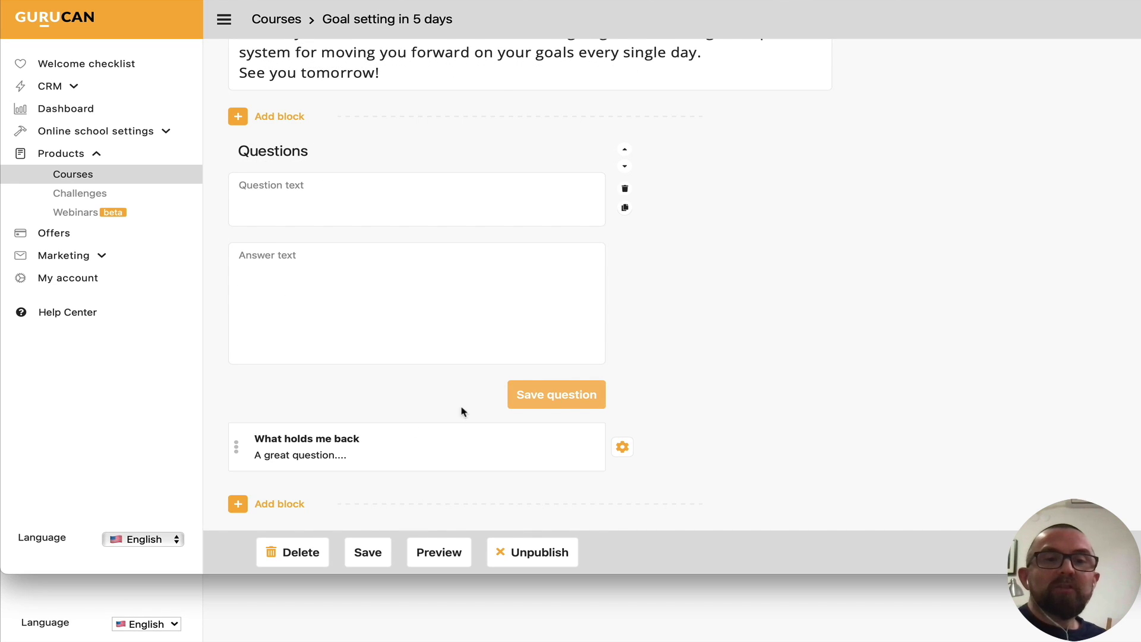
Add an empty video block below the saved question and delete that block again.
{"action": "scroll", "coordinate": [452, 416], "scroll_direction": "down", "scroll_amount": 1}
{"action": "left_click", "coordinate": [238, 451]}
{"action": "scroll", "coordinate": [333, 420], "scroll_direction": "down", "scroll_amount": 2}
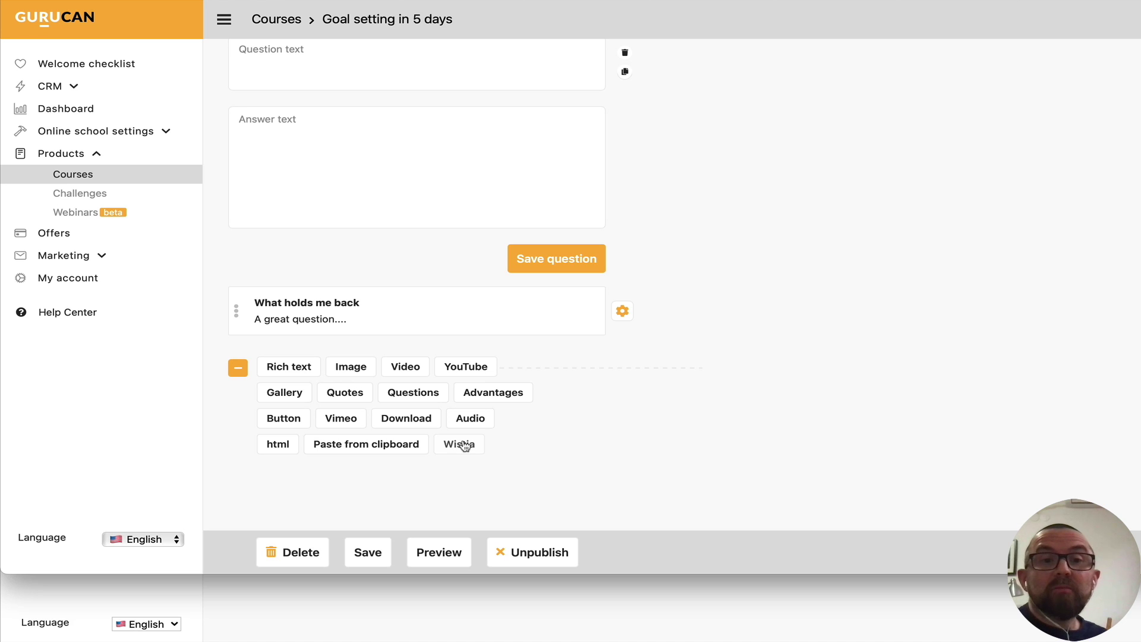
{"action": "left_click", "coordinate": [406, 366]}
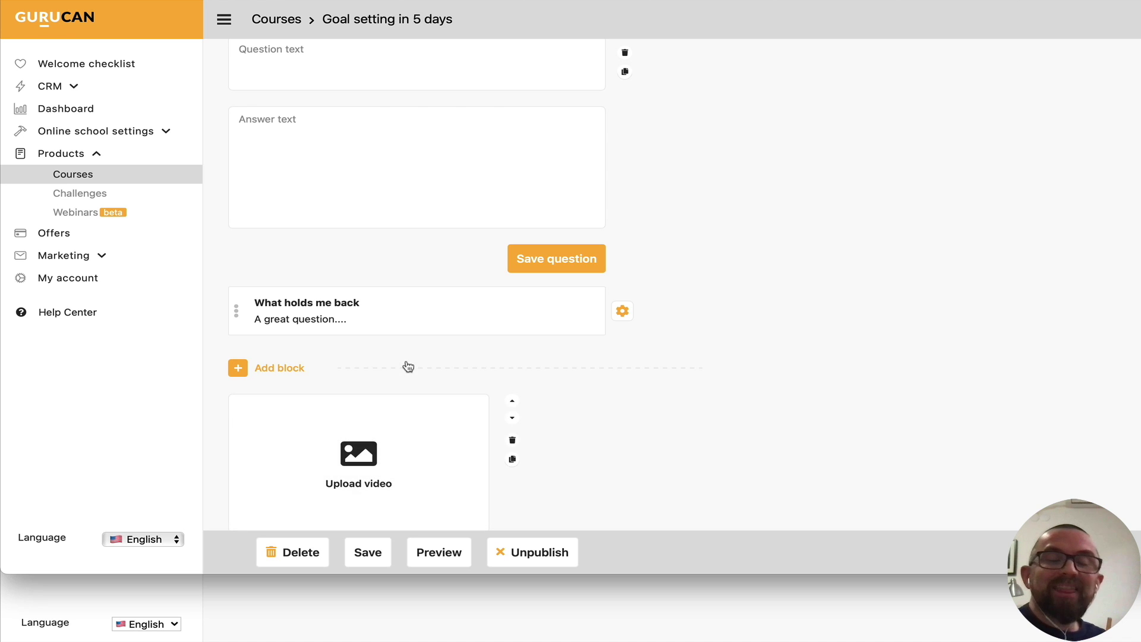
{"action": "scroll", "coordinate": [408, 366], "scroll_direction": "down", "scroll_amount": 2}
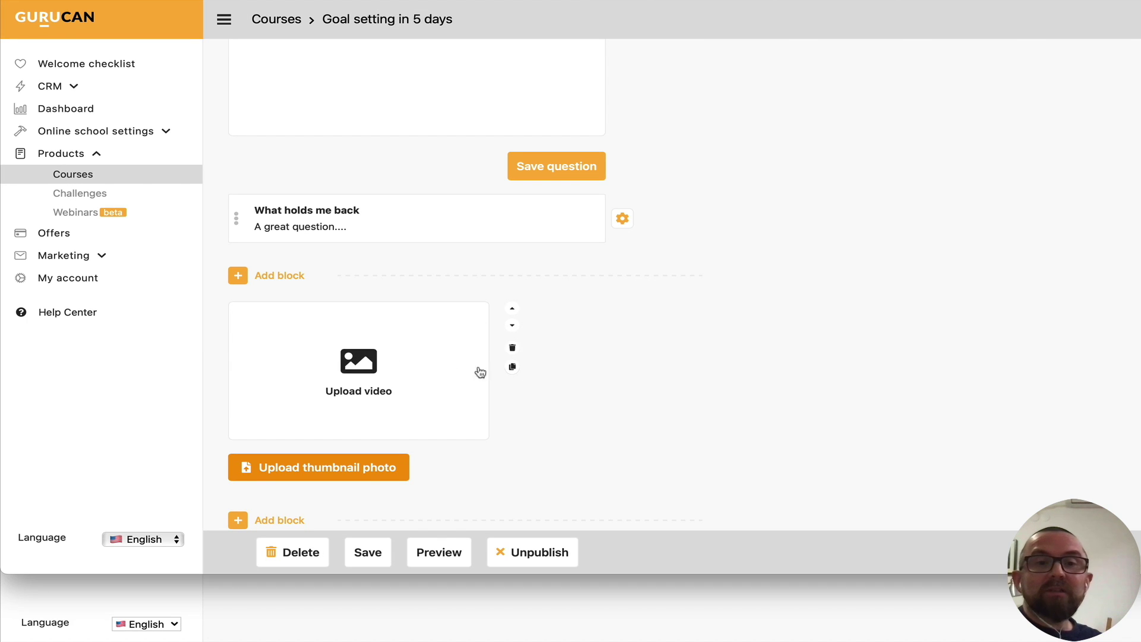
{"action": "left_click", "coordinate": [513, 348]}
{"action": "scroll", "coordinate": [364, 406], "scroll_direction": "down", "scroll_amount": 2}
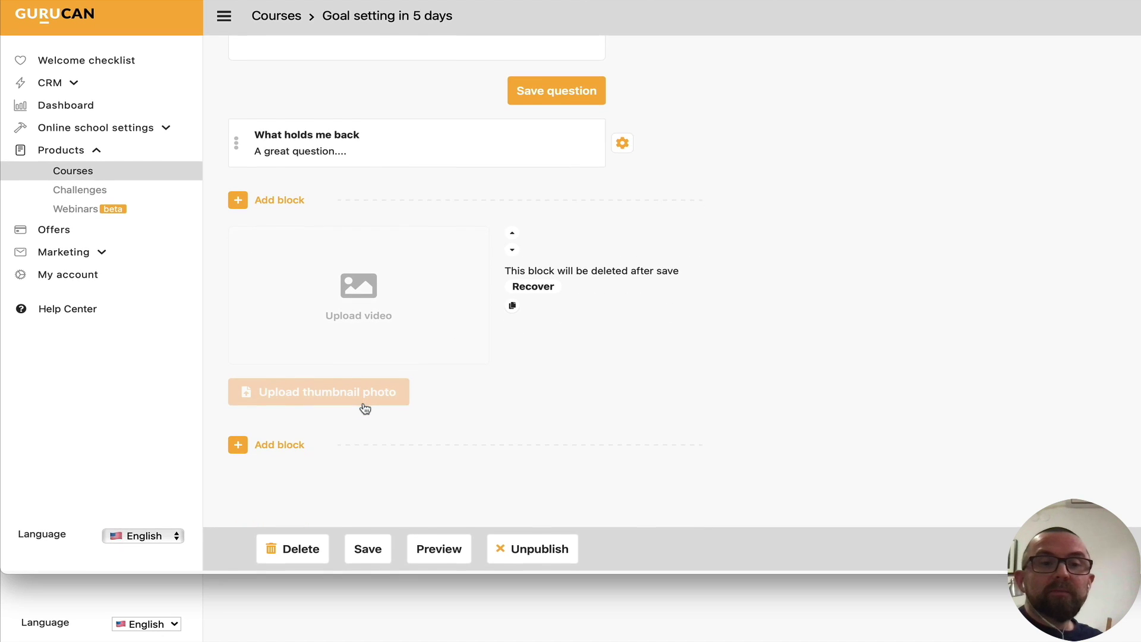
Save the lesson "Deciding What You Want" and open its preview as students see it.
{"action": "left_click", "coordinate": [375, 558]}
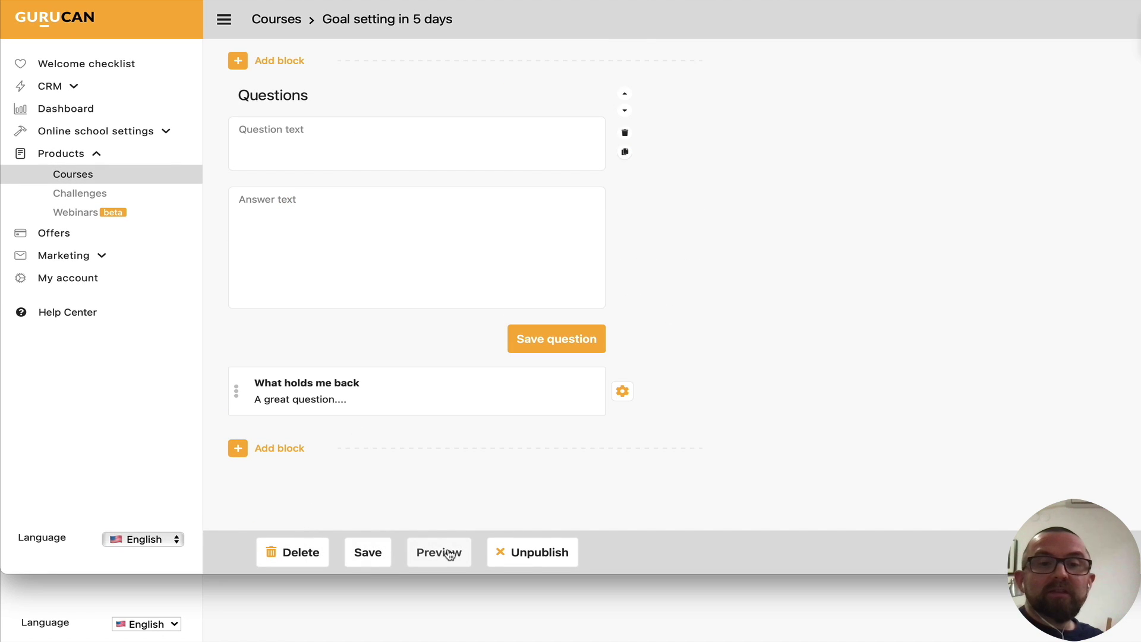
{"action": "left_click", "coordinate": [450, 553]}
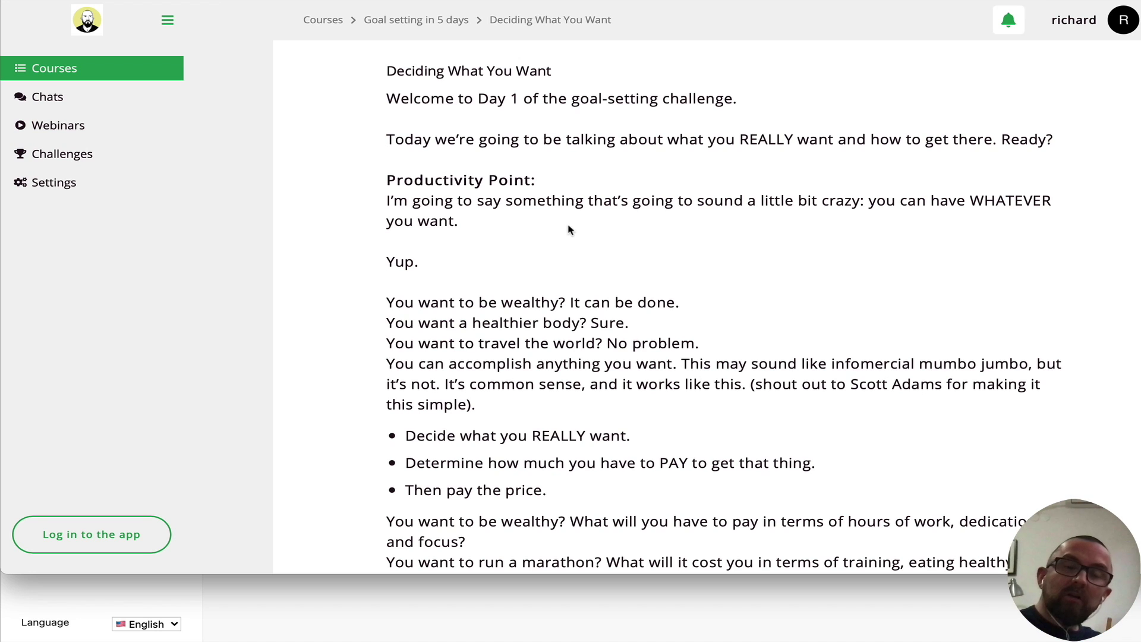
Examine the end of the lesson preview, collapsing and expanding the answer to the FAQ "What holds me back".
{"action": "scroll", "coordinate": [569, 230], "scroll_direction": "down", "scroll_amount": 15}
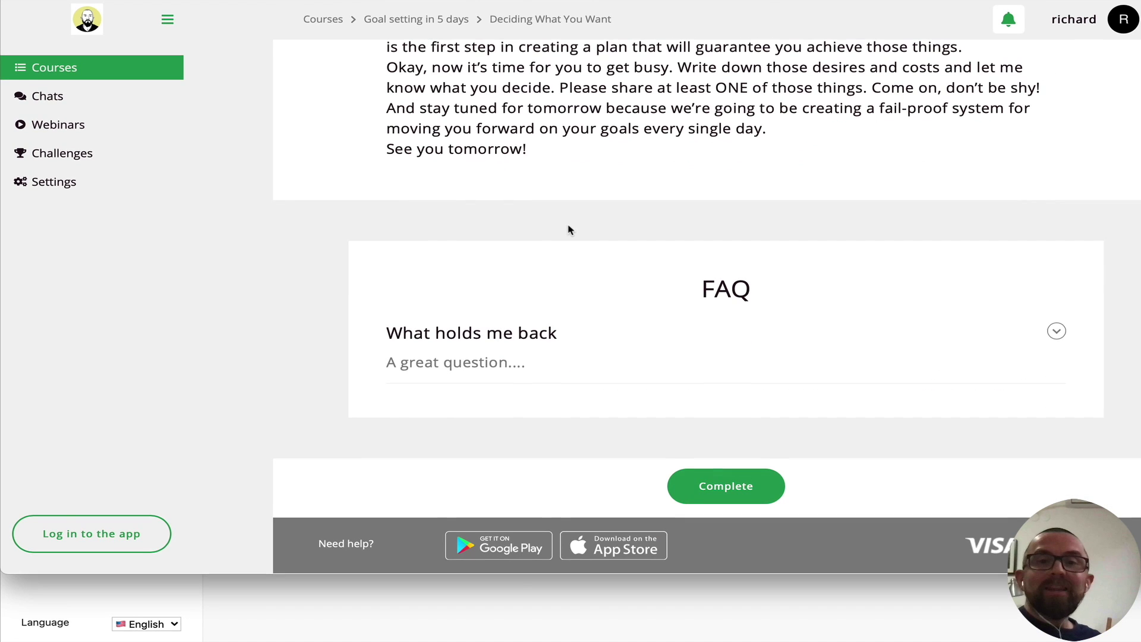
{"action": "left_click", "coordinate": [1055, 332]}
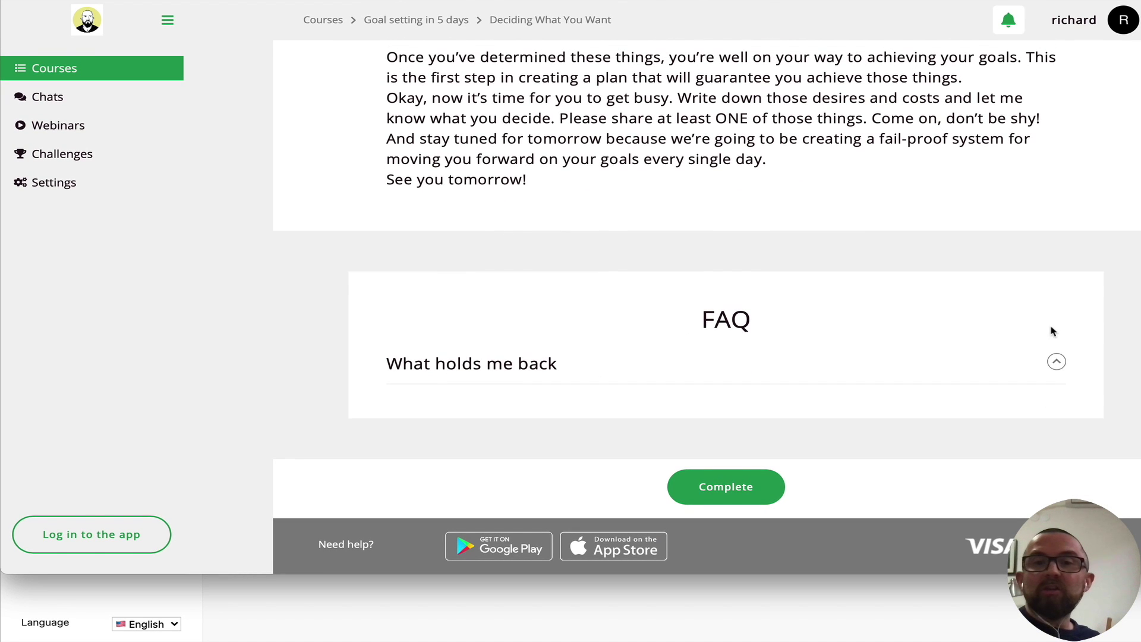
{"action": "left_click", "coordinate": [1057, 363]}
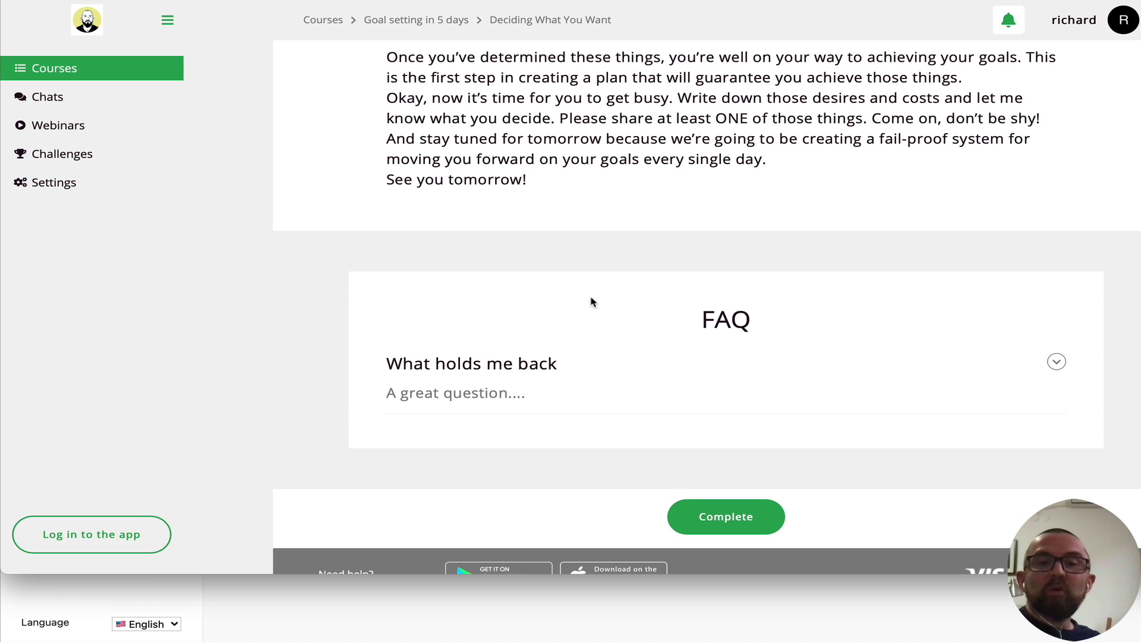
{"action": "scroll", "coordinate": [591, 302], "scroll_direction": "down", "scroll_amount": 1}
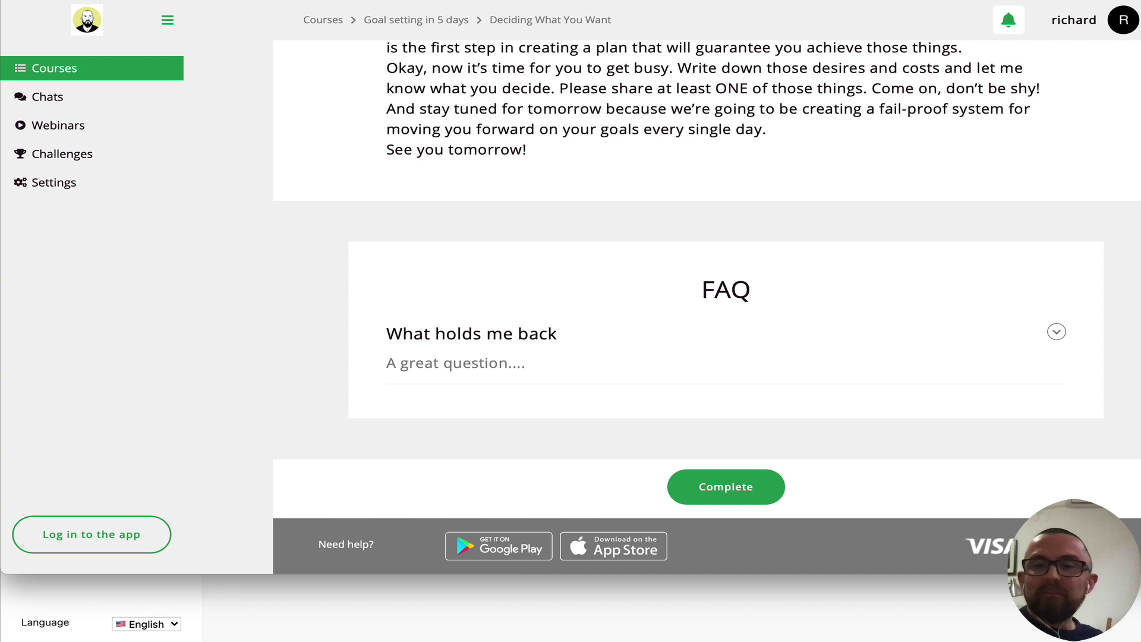
View the student-side Chats, Webinars, Challenges and Settings pages of the school.
{"action": "left_click", "coordinate": [47, 96]}
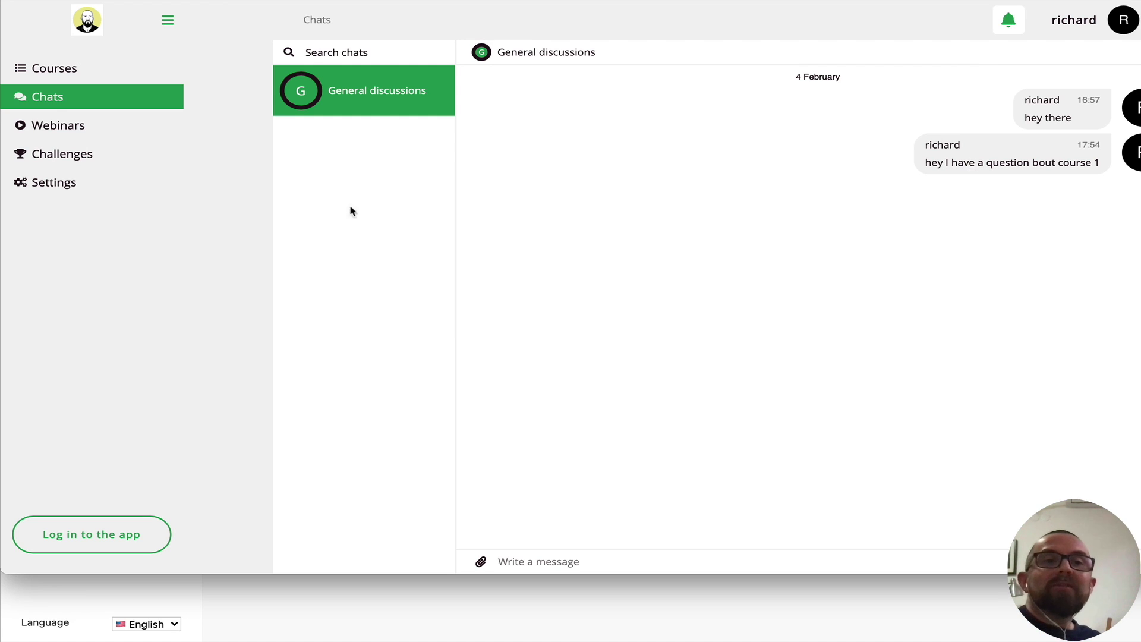
{"action": "left_click", "coordinate": [51, 122]}
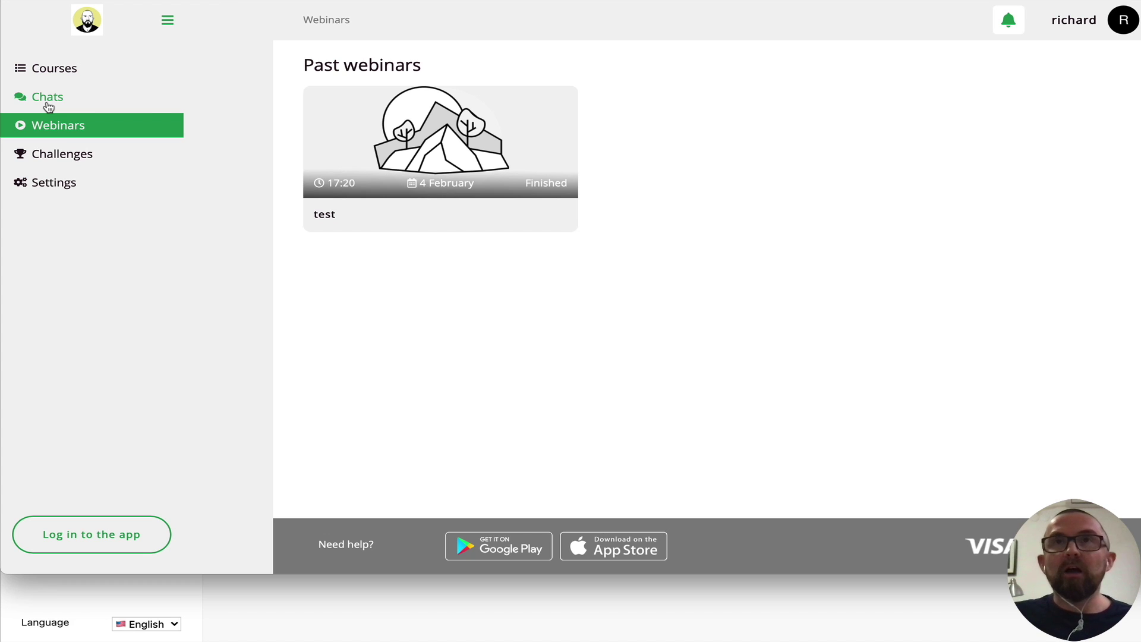
{"action": "left_click", "coordinate": [60, 154]}
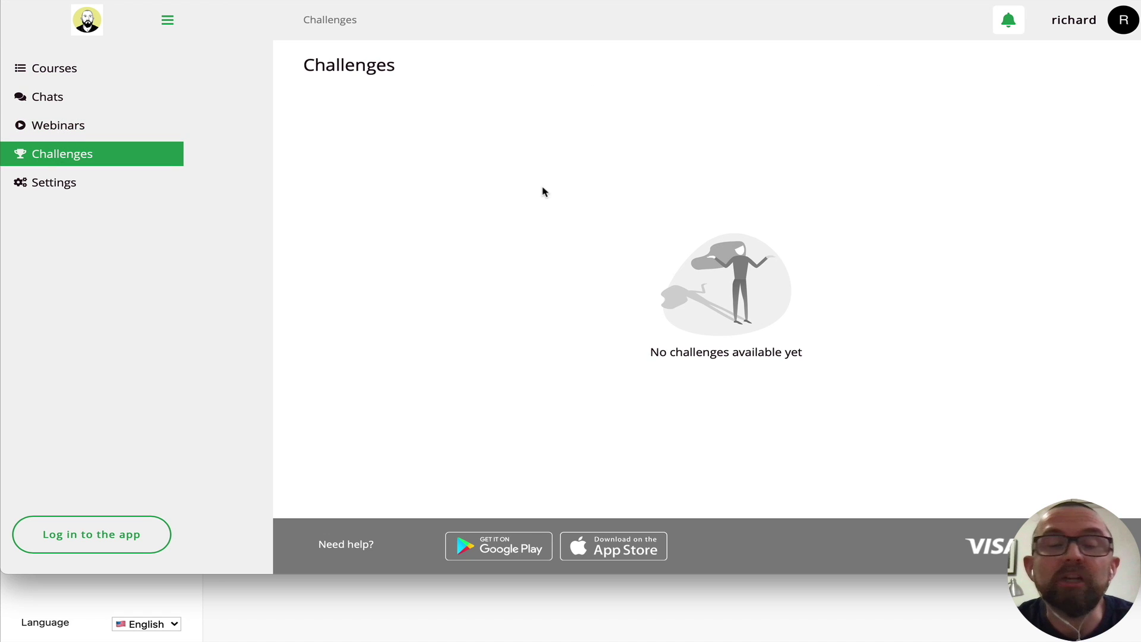
{"action": "left_click", "coordinate": [73, 186]}
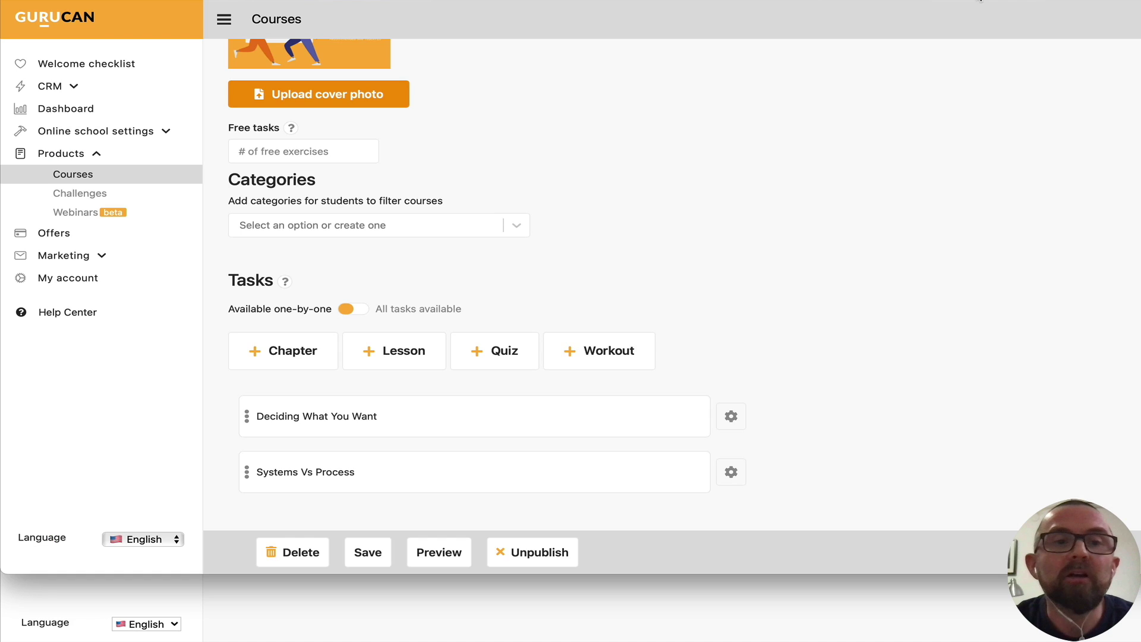
Draft a course quiz named "Testing" with description "dafadsfsdf", adding an empty question block and deleting it again.
{"action": "scroll", "coordinate": [456, 331], "scroll_direction": "down", "scroll_amount": 3}
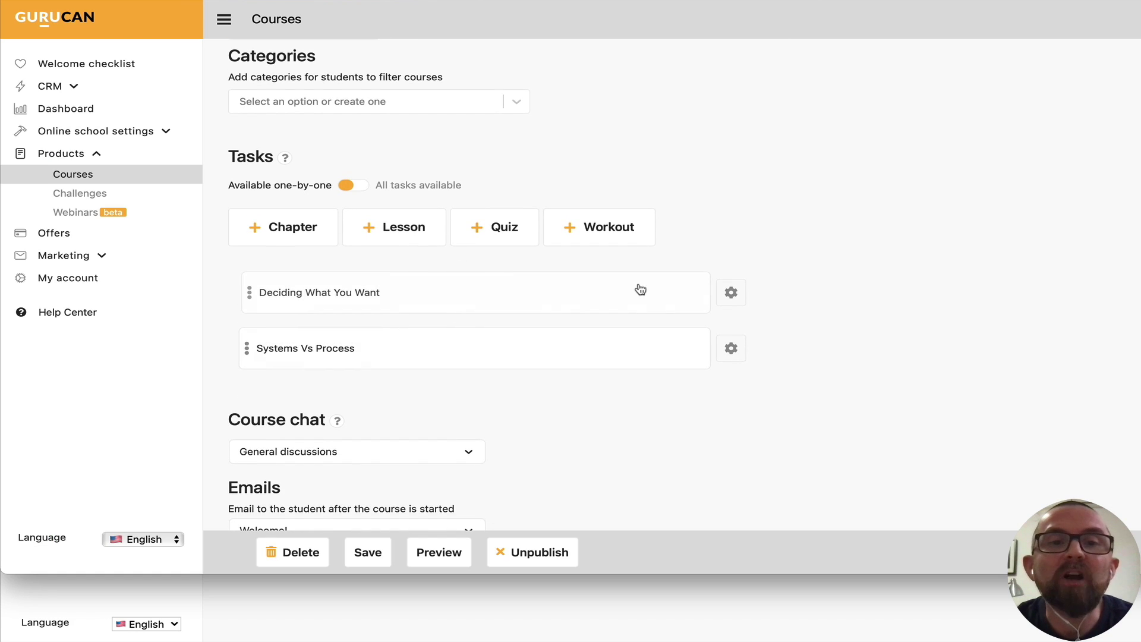
{"action": "left_click", "coordinate": [497, 235]}
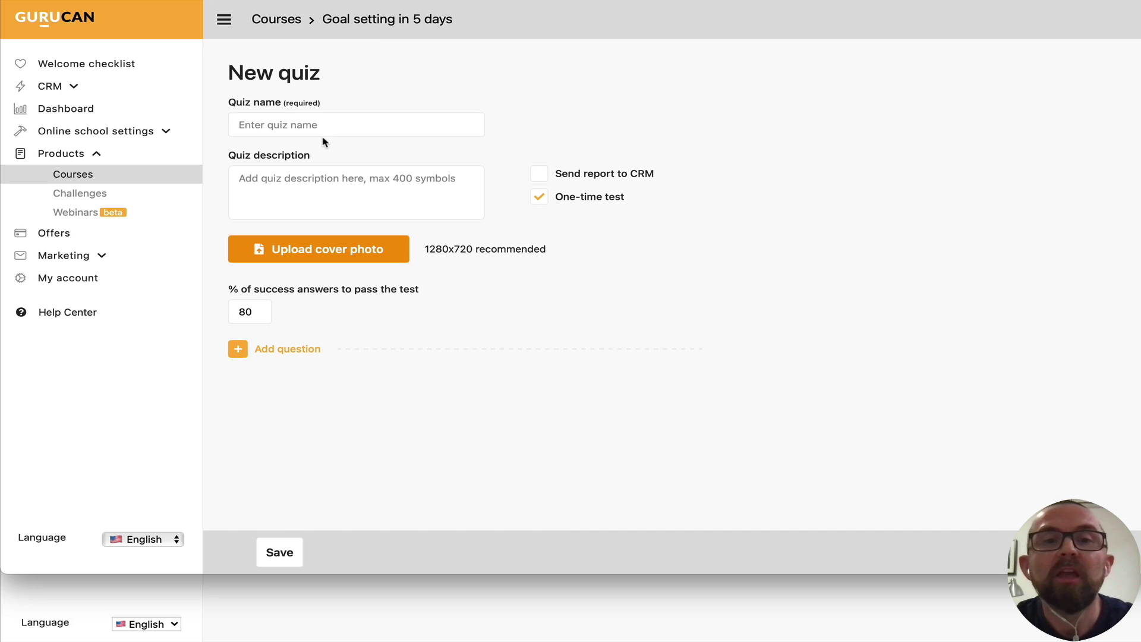
{"action": "left_click", "coordinate": [321, 135]}
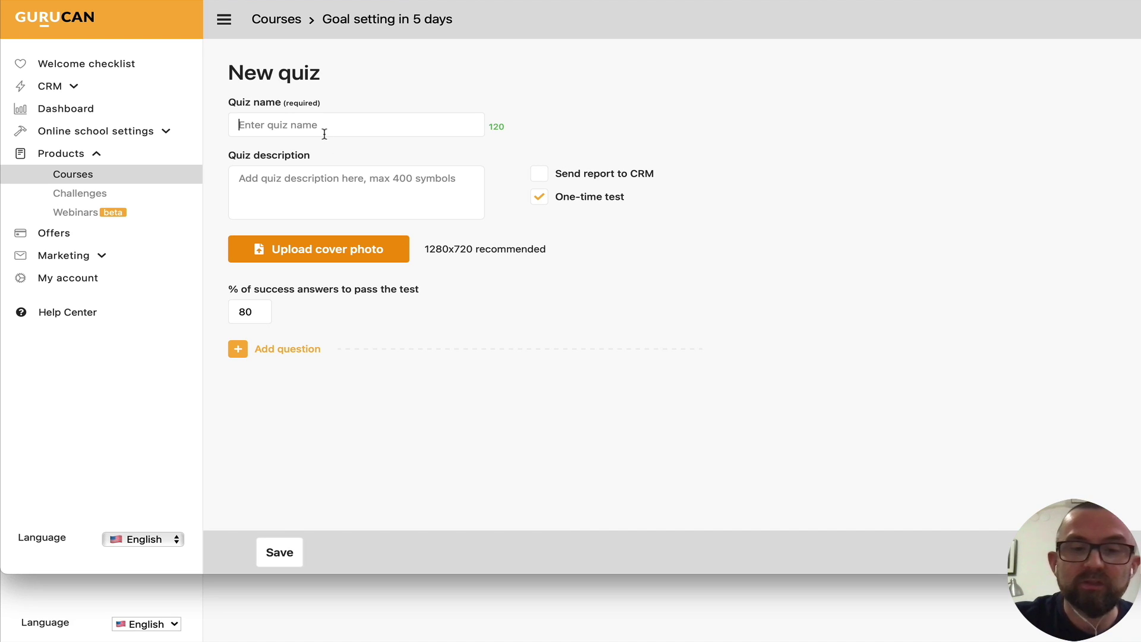
{"action": "type", "text": "Testing"}
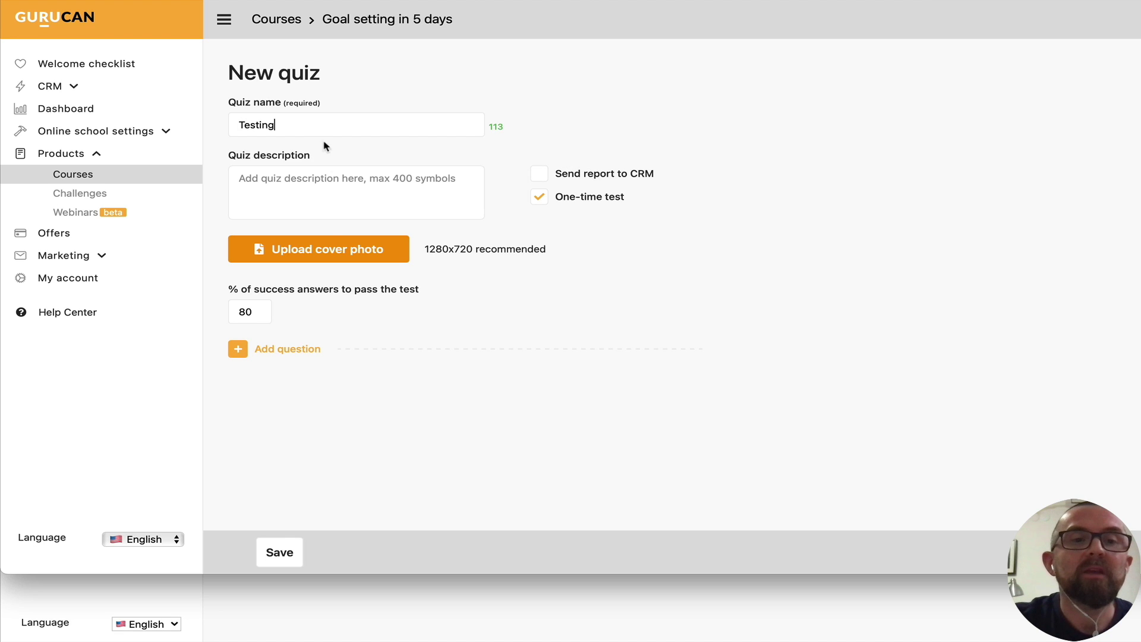
{"action": "left_click", "coordinate": [340, 186]}
{"action": "type", "text": "dafadsfsdf"}
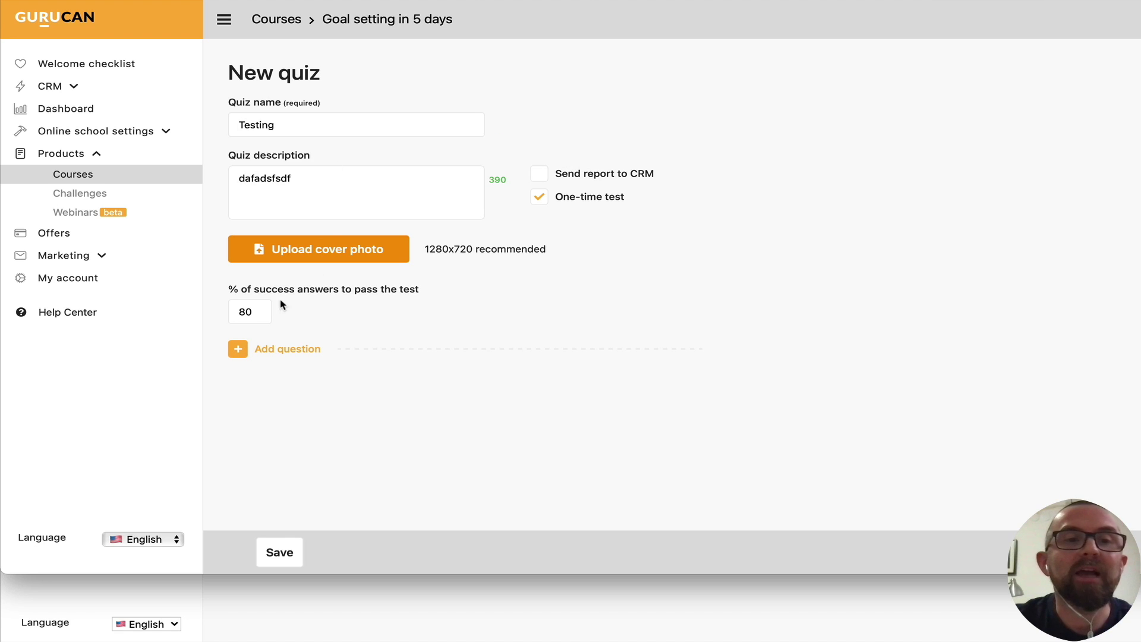
{"action": "left_click", "coordinate": [241, 350]}
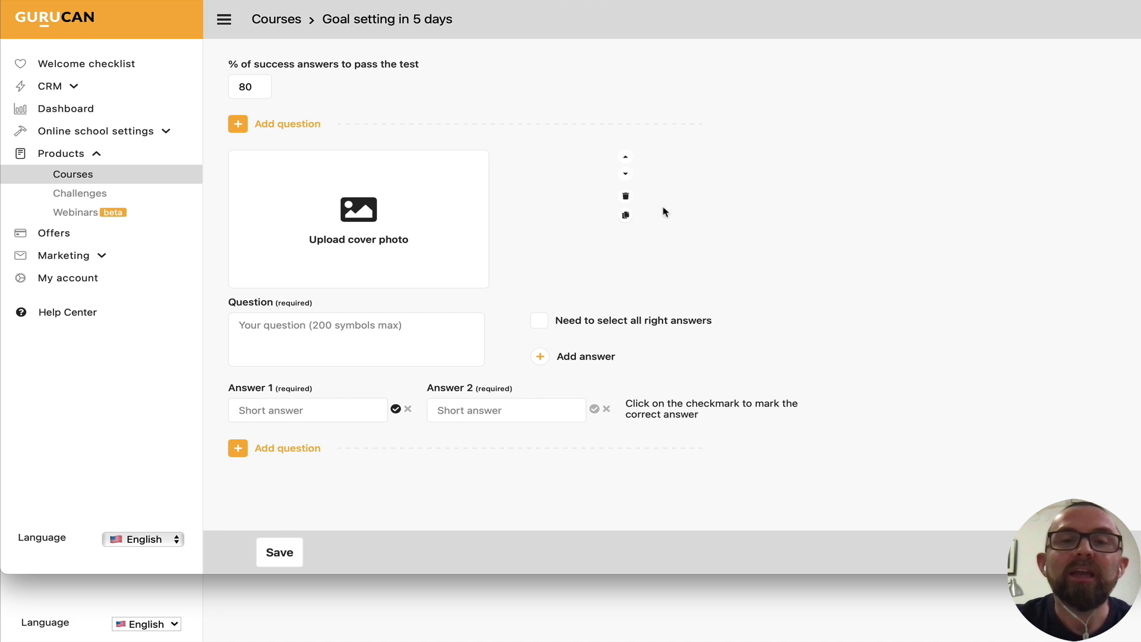
{"action": "left_click", "coordinate": [626, 196]}
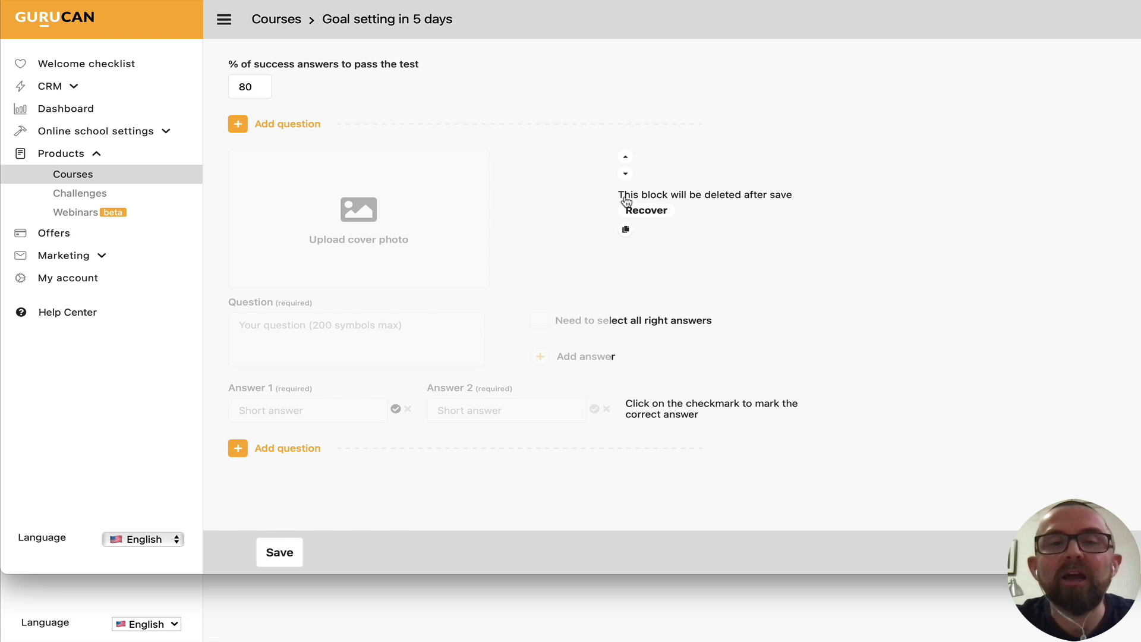
Open a blank new challenge and examine its description, date, free task, category and offer fields.
{"action": "left_click", "coordinate": [75, 196]}
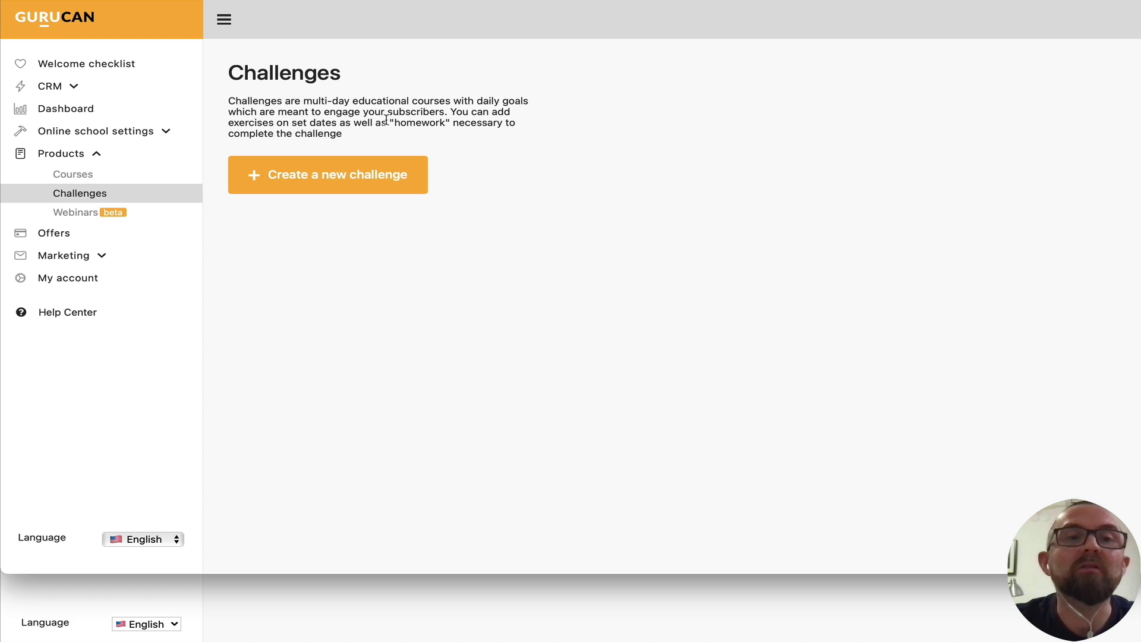
{"action": "left_click", "coordinate": [357, 177]}
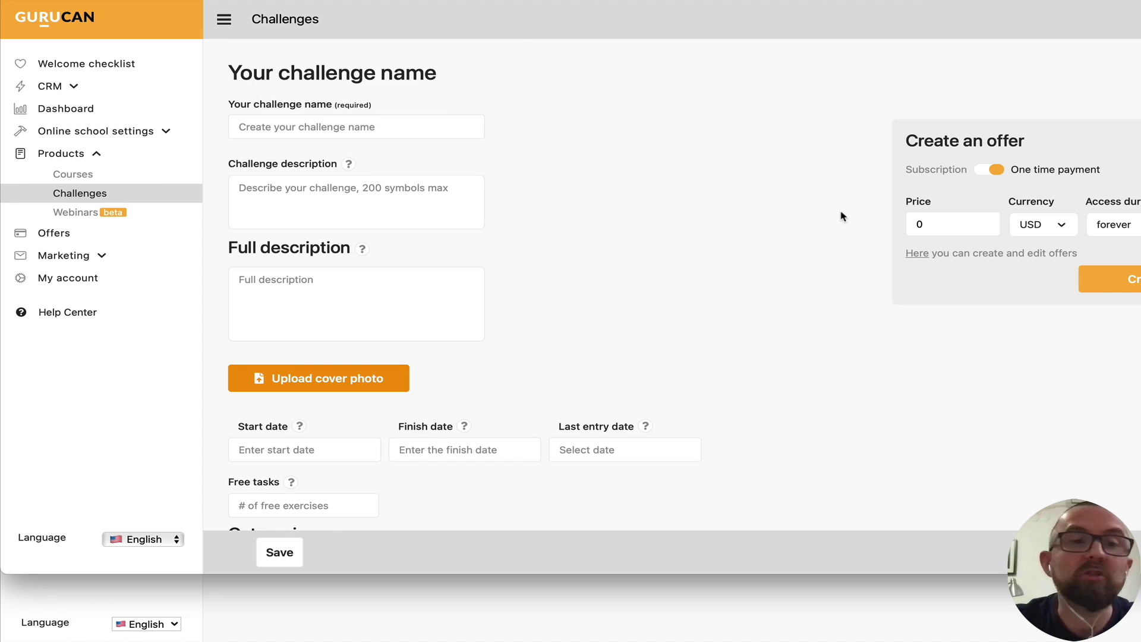
{"action": "scroll", "coordinate": [583, 312], "scroll_direction": "down", "scroll_amount": 2}
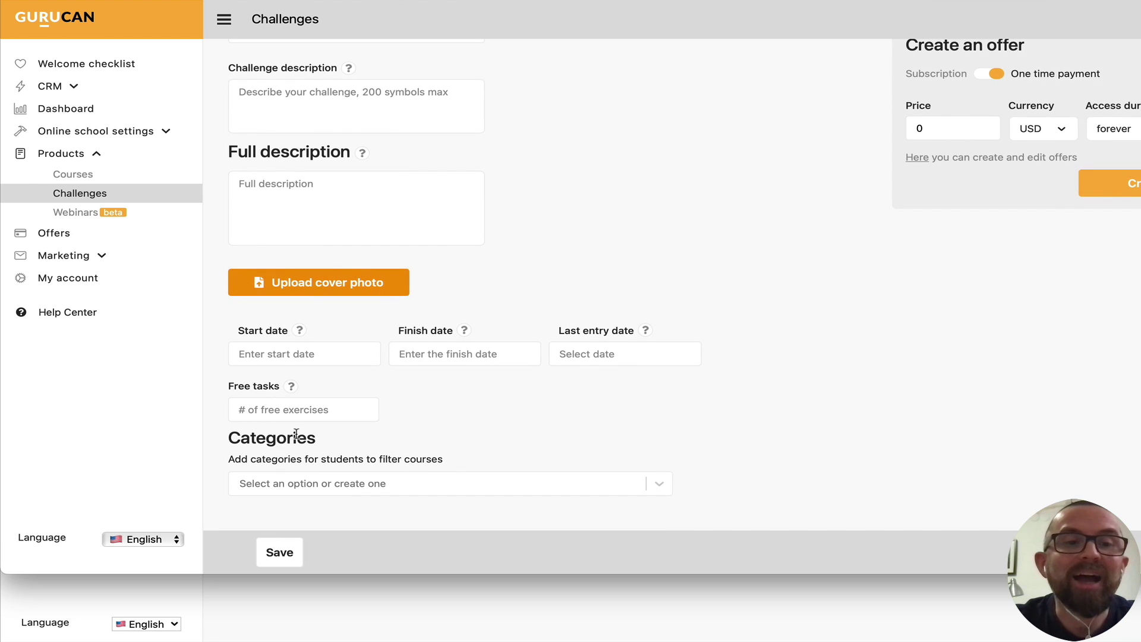
{"action": "scroll", "coordinate": [489, 177], "scroll_direction": "up", "scroll_amount": 2}
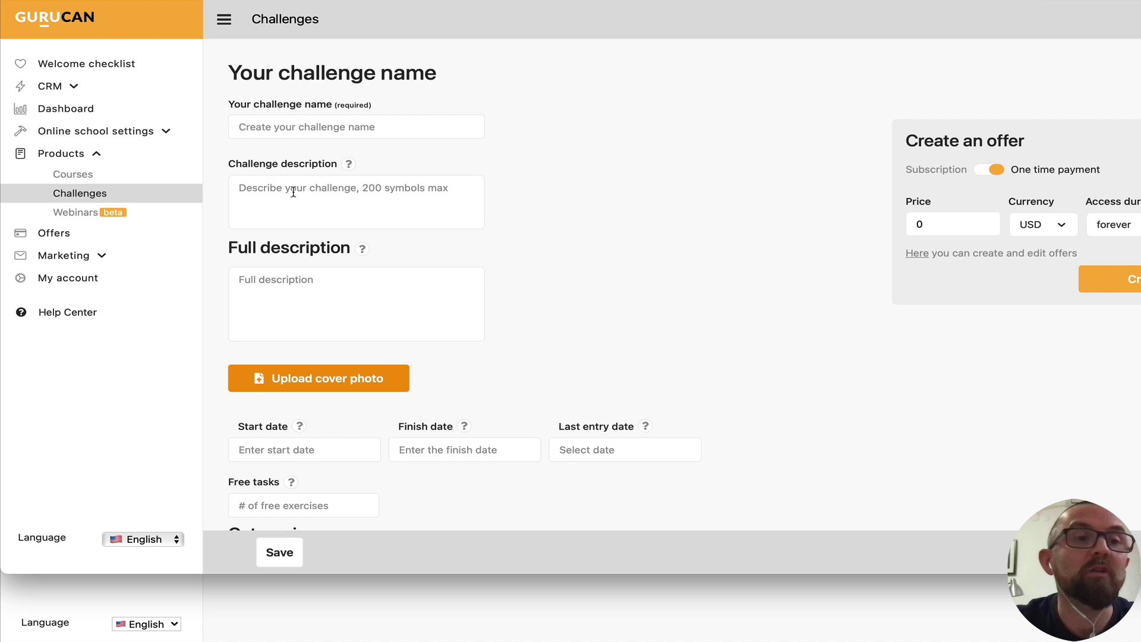
Start a new webinar and set its access to Limited.
{"action": "left_click", "coordinate": [76, 214]}
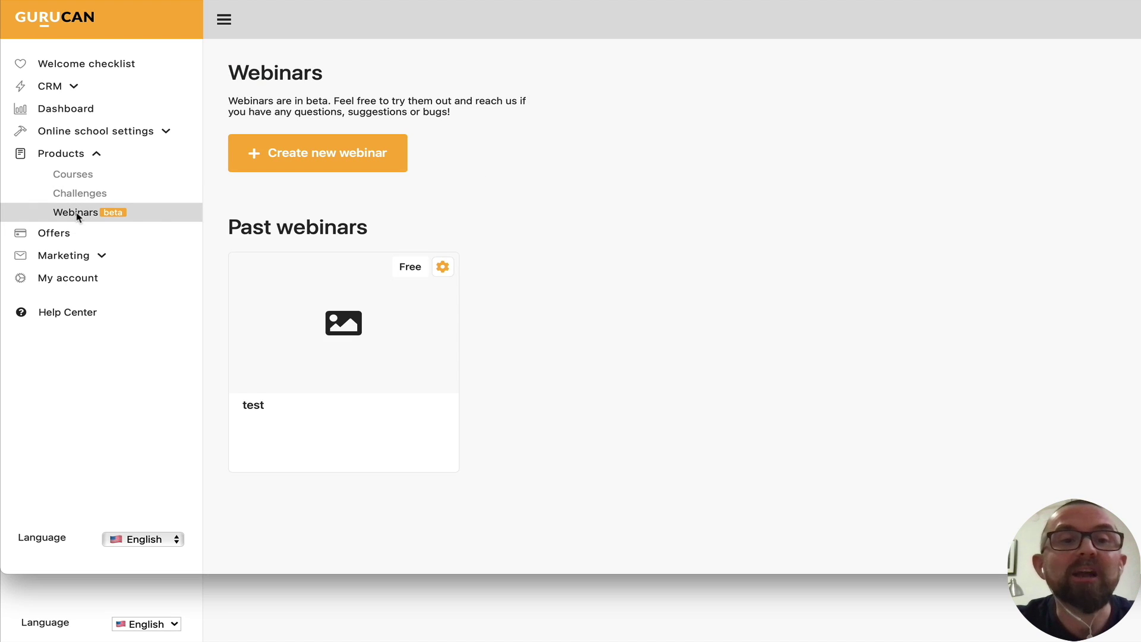
{"action": "left_click", "coordinate": [320, 167]}
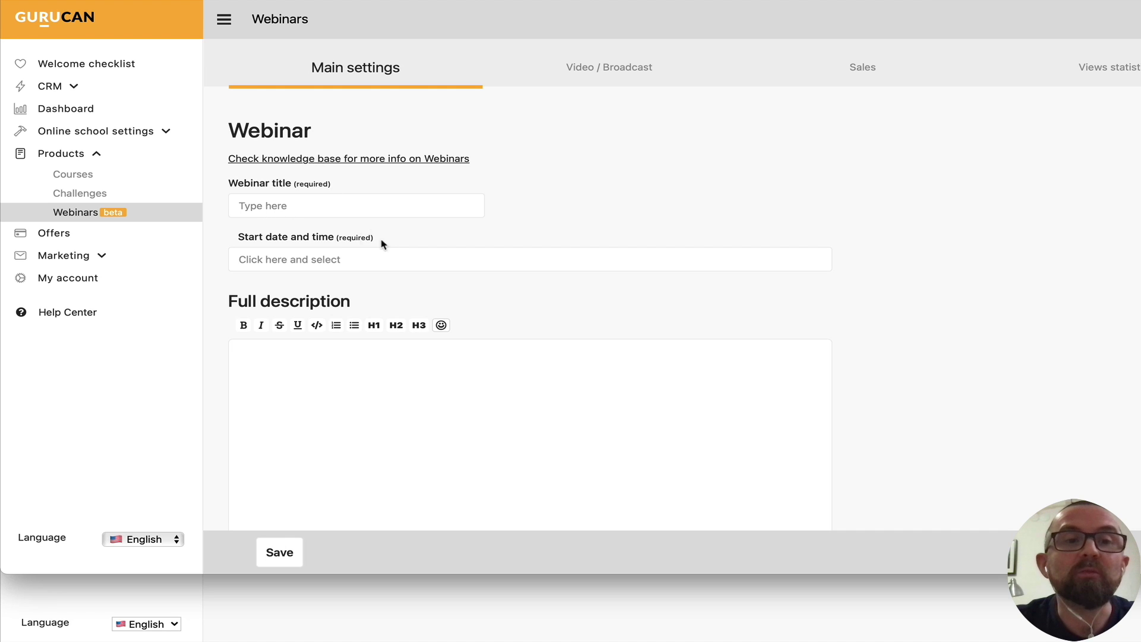
{"action": "scroll", "coordinate": [370, 380], "scroll_direction": "down", "scroll_amount": 3}
{"action": "scroll", "coordinate": [401, 435], "scroll_direction": "down", "scroll_amount": 2}
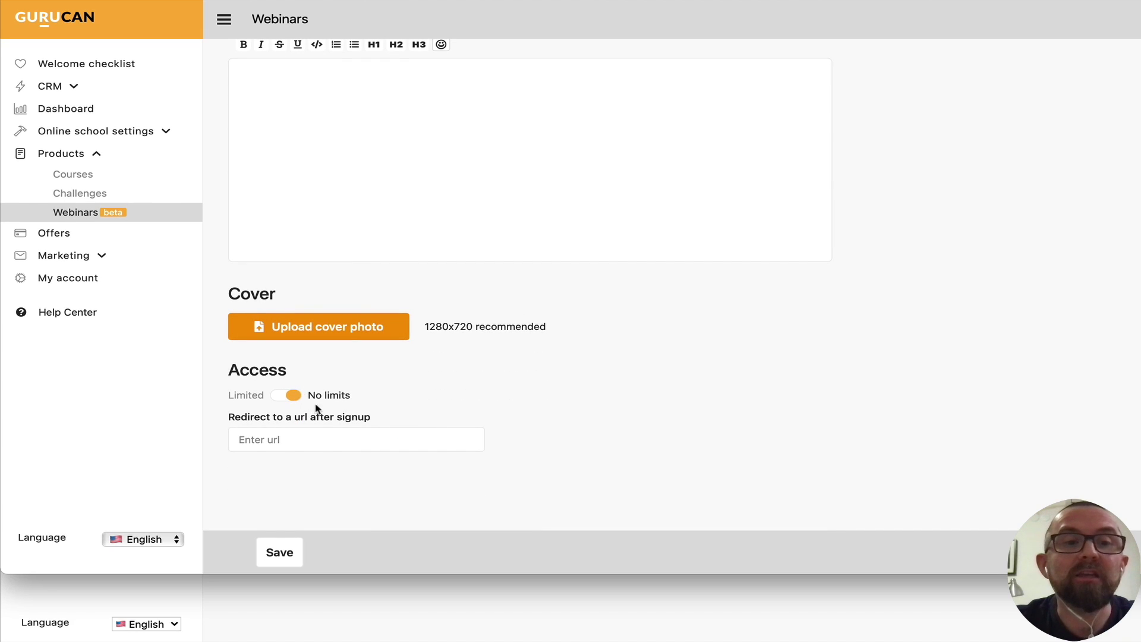
{"action": "left_click", "coordinate": [284, 394]}
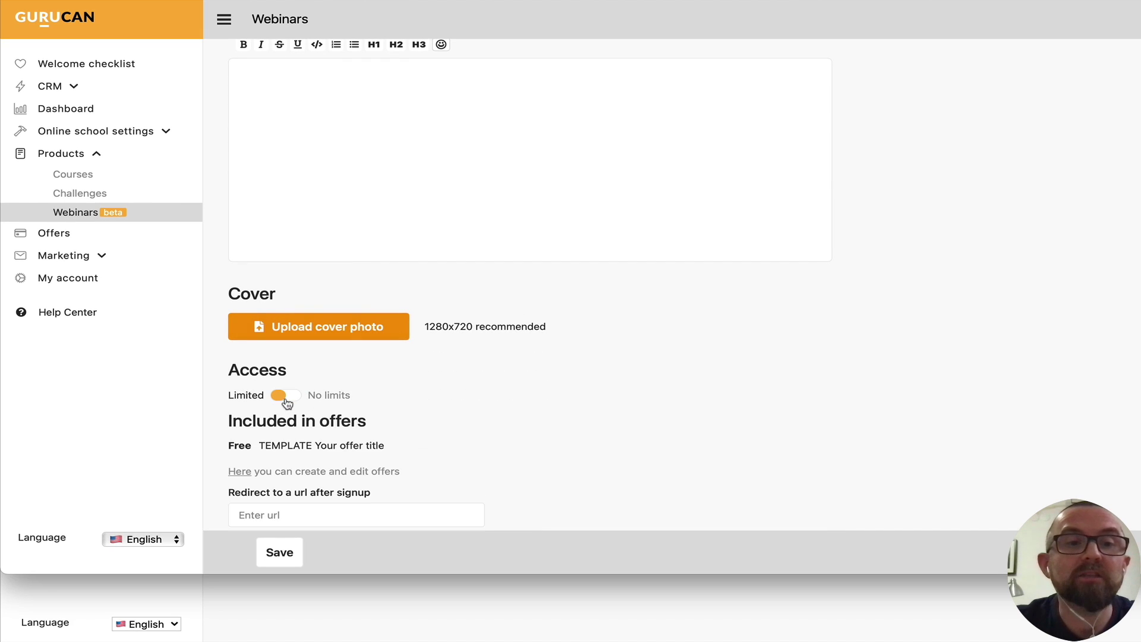
Look at the free template offer included with the webinar and return to the webinar's main settings.
{"action": "scroll", "coordinate": [279, 428], "scroll_direction": "down", "scroll_amount": 1}
{"action": "scroll", "coordinate": [280, 440], "scroll_direction": "down", "scroll_amount": 1}
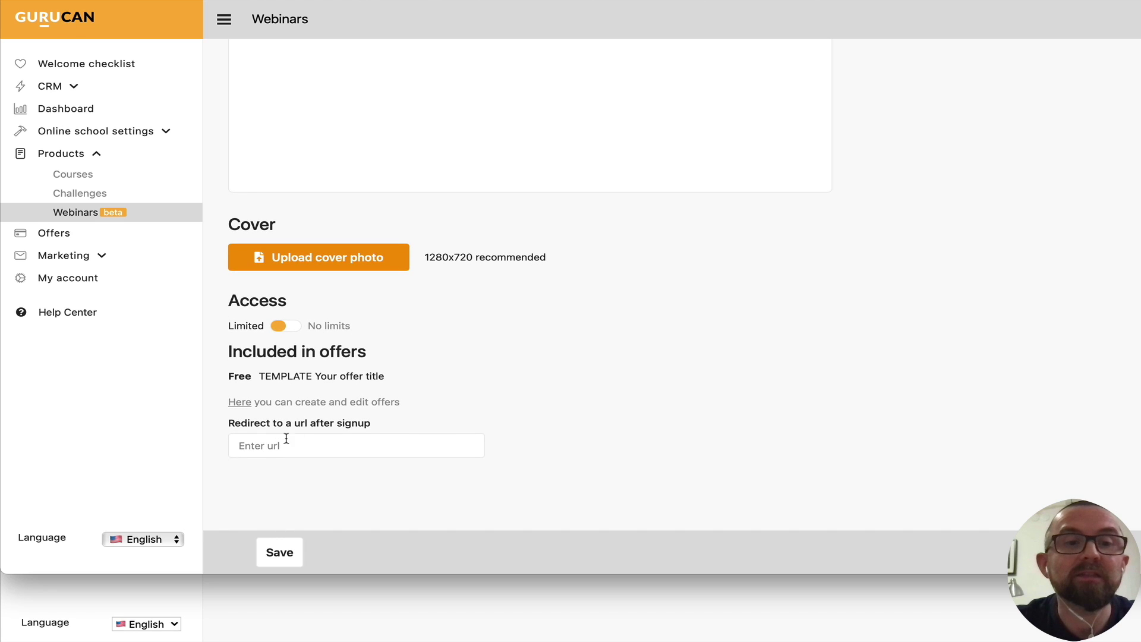
{"action": "left_click", "coordinate": [292, 379]}
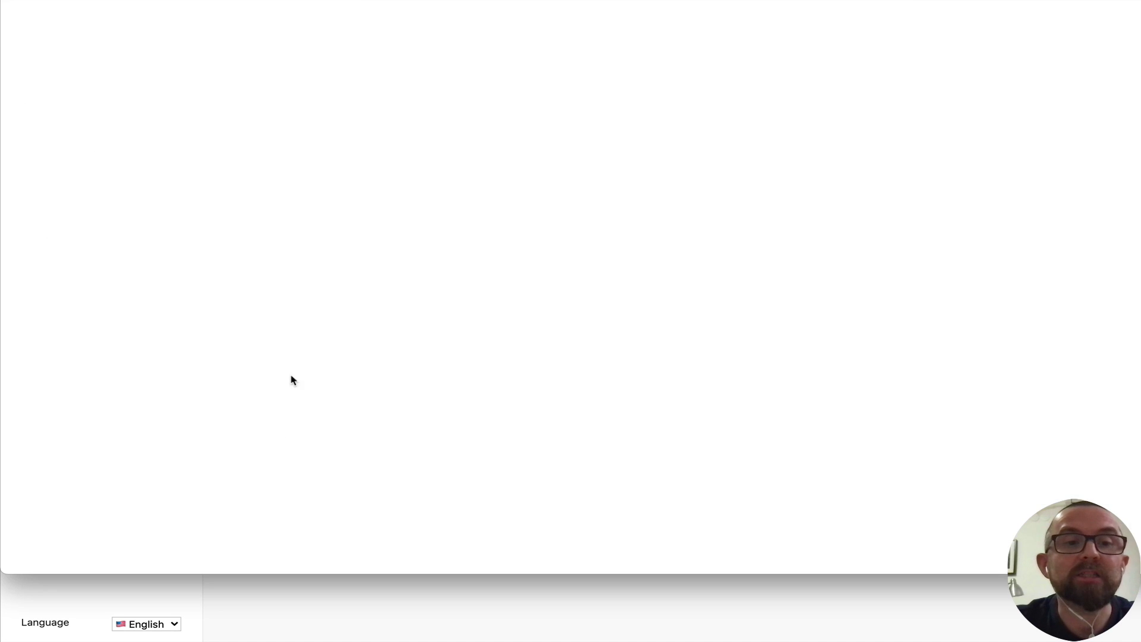
{"action": "left_click", "coordinate": [1077, 1]}
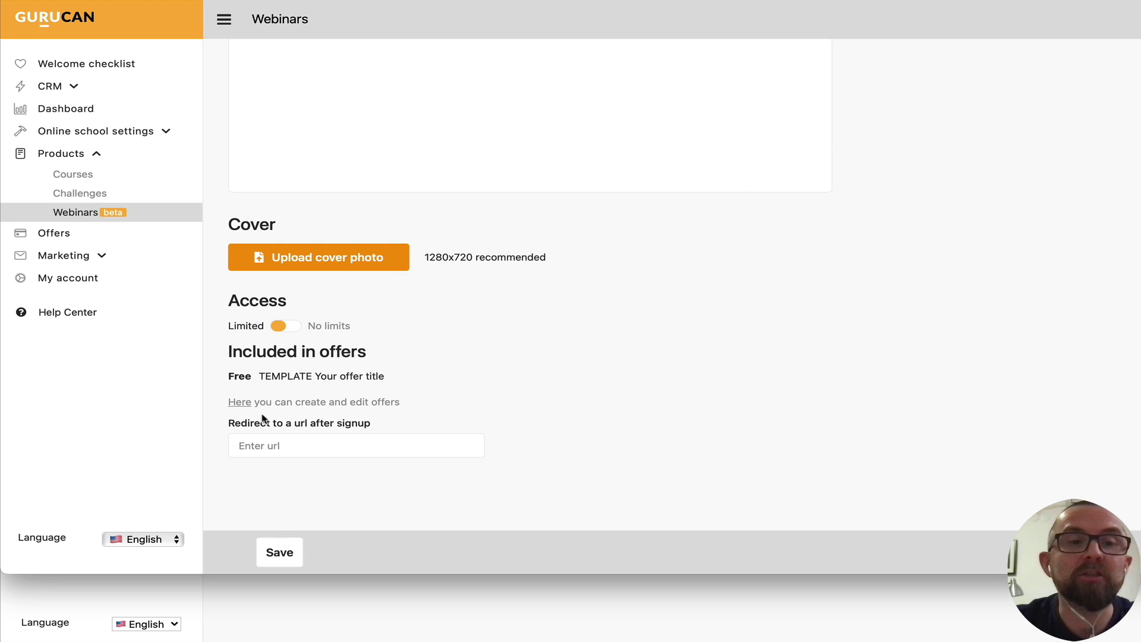
{"action": "scroll", "coordinate": [420, 375], "scroll_direction": "up", "scroll_amount": 10}
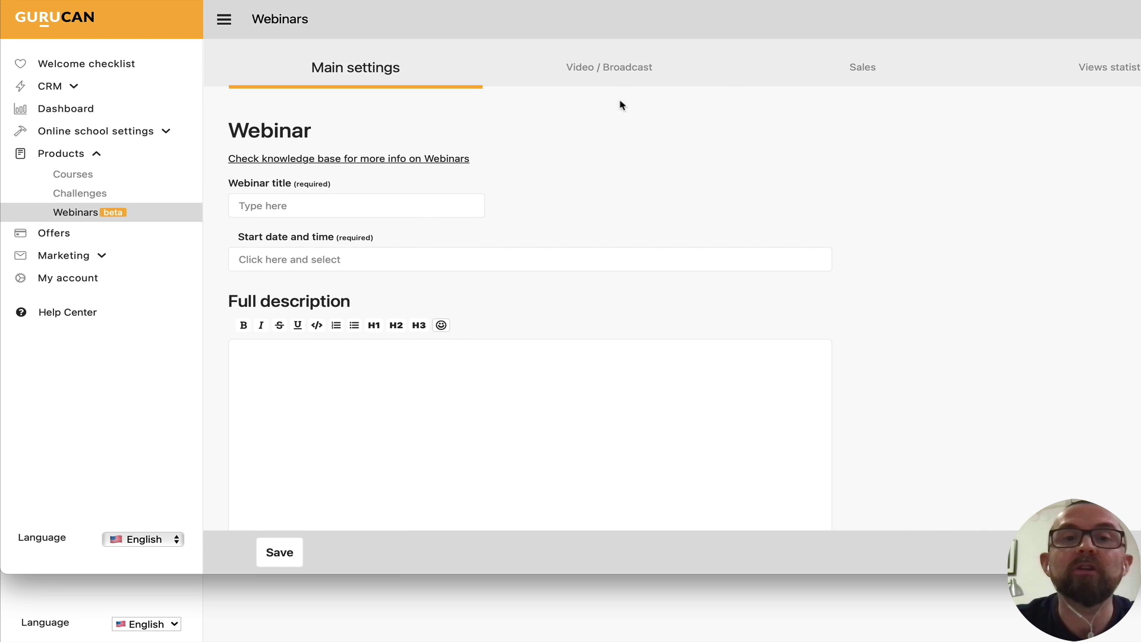
Try the webinar broadcast options, including YouTube and Insert HTML, and set the broadcast type to Auto-webinar.
{"action": "left_click", "coordinate": [612, 72]}
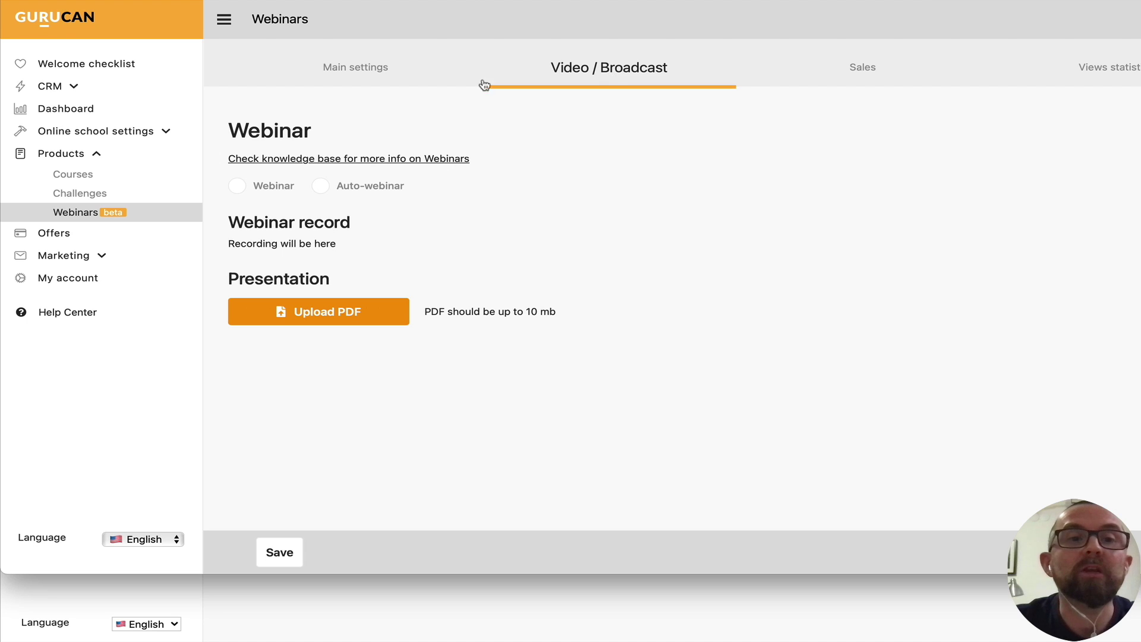
{"action": "left_click", "coordinate": [321, 186]}
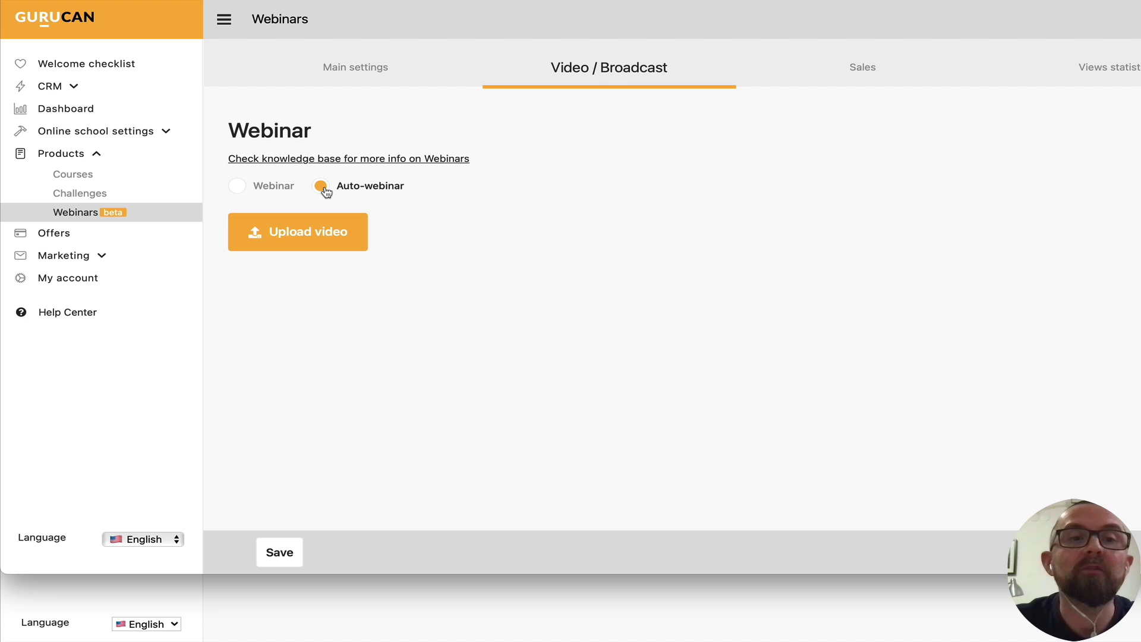
{"action": "left_click", "coordinate": [256, 188]}
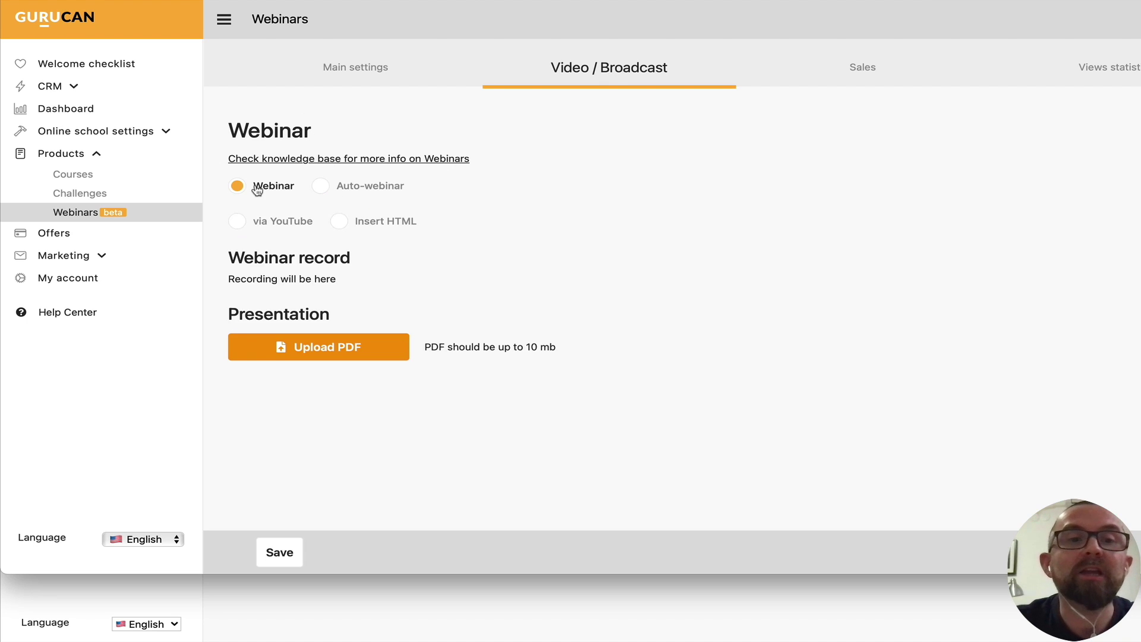
{"action": "left_click", "coordinate": [244, 226]}
{"action": "left_click", "coordinate": [340, 223]}
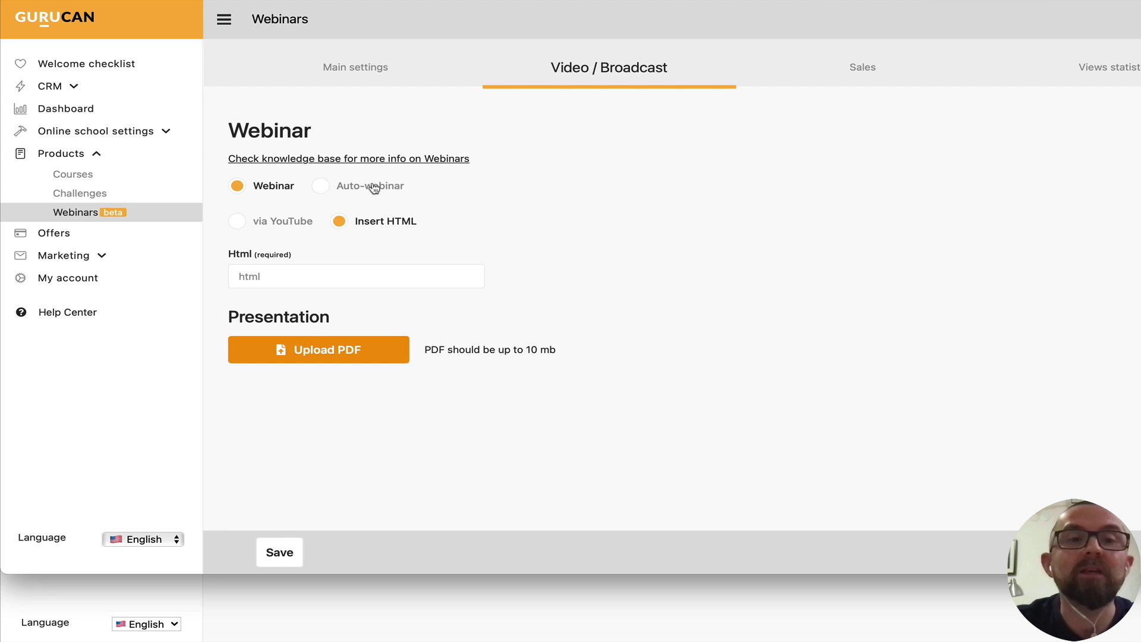
{"action": "left_click", "coordinate": [330, 188]}
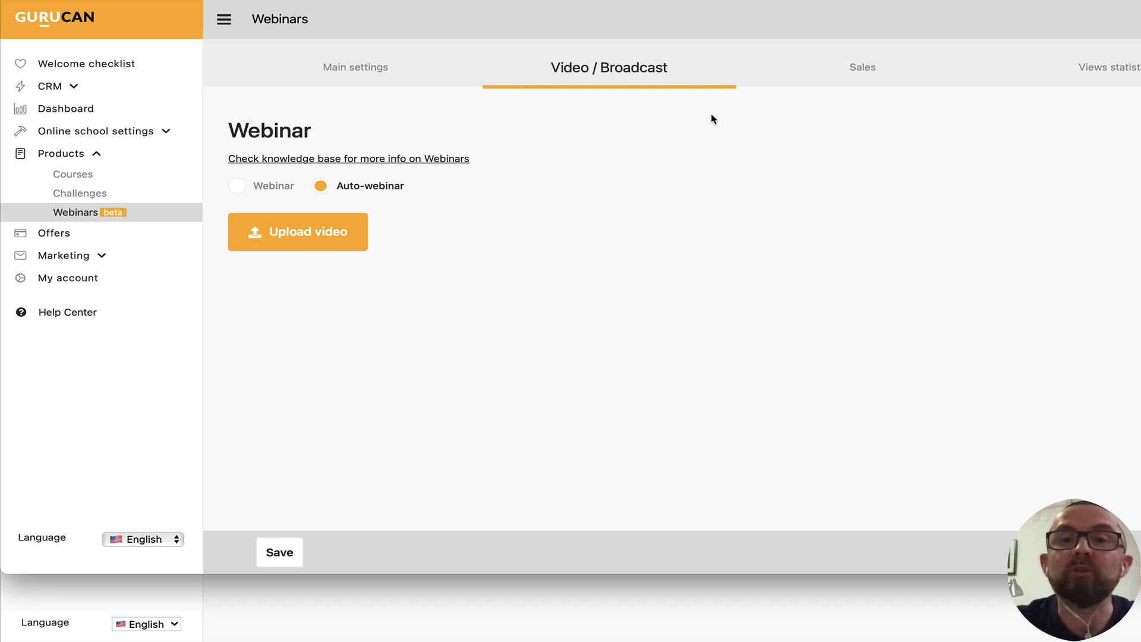
Examine the webinar's sales promo settings by switching the promo on and off, and open its views statistics.
{"action": "left_click", "coordinate": [869, 69]}
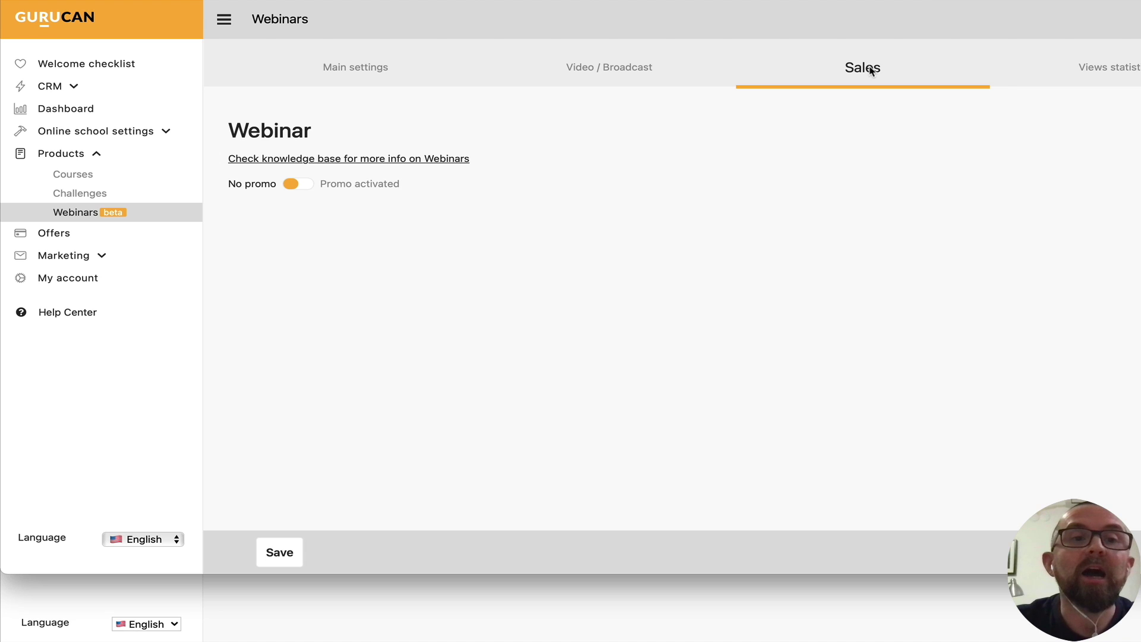
{"action": "left_click", "coordinate": [296, 185]}
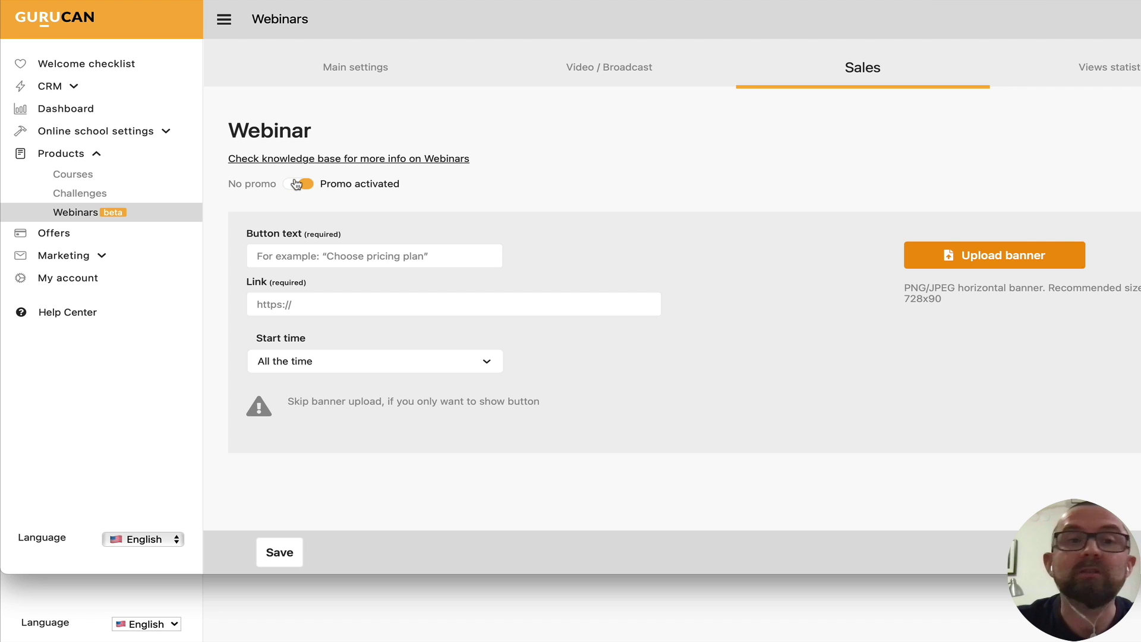
{"action": "left_click", "coordinate": [296, 185]}
{"action": "left_click", "coordinate": [1102, 69]}
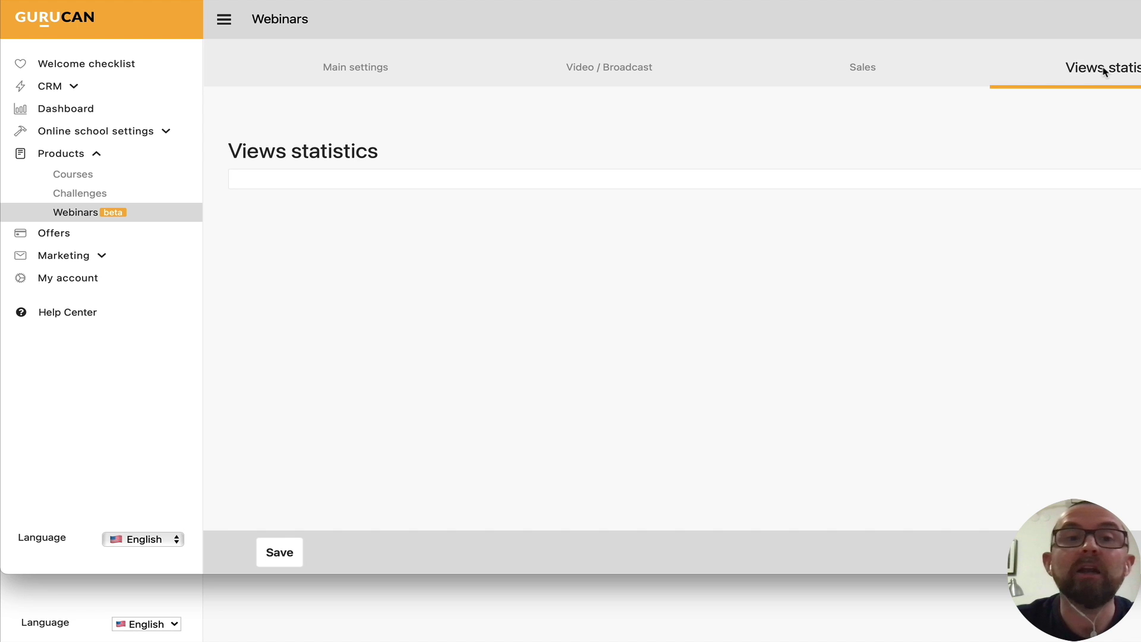
Open the template offer from the offers list and rename it "My offer".
{"action": "left_click", "coordinate": [30, 237]}
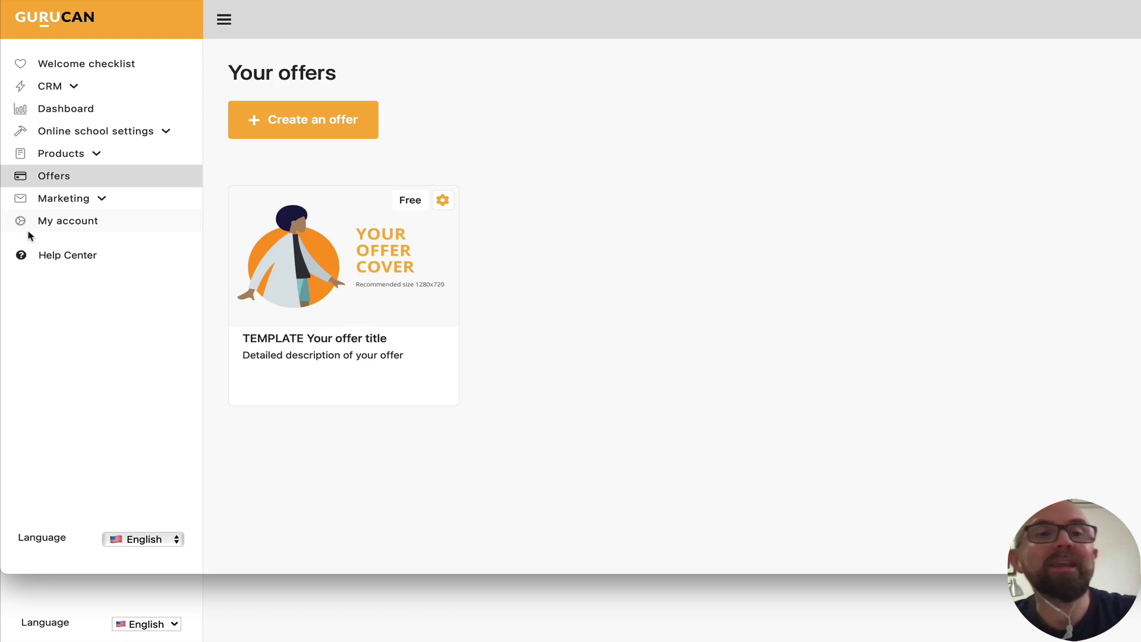
{"action": "left_click", "coordinate": [321, 304]}
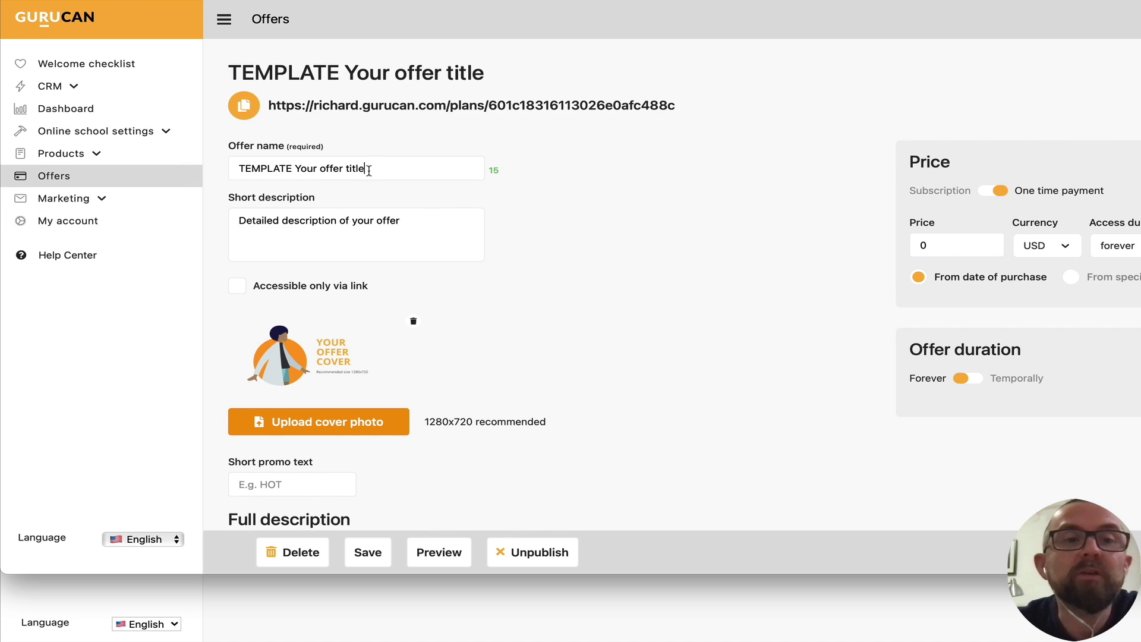
{"action": "left_click_drag", "start_coordinate": [368, 170], "coordinate": [176, 148]}
{"action": "type", "text": "My offer"}
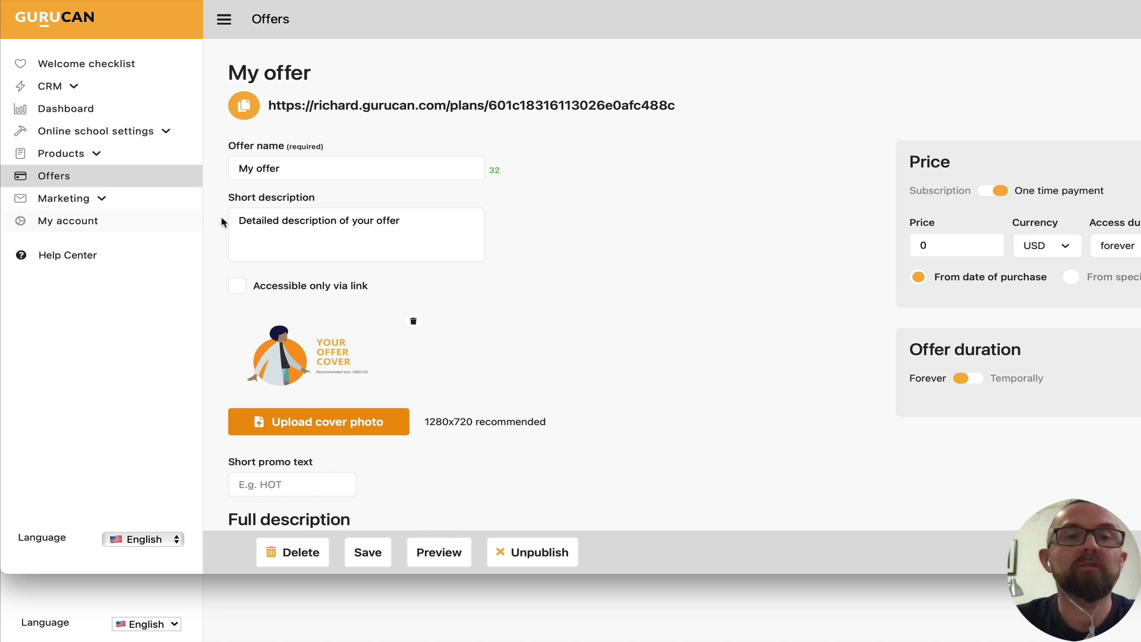
{"action": "left_click", "coordinate": [281, 223]}
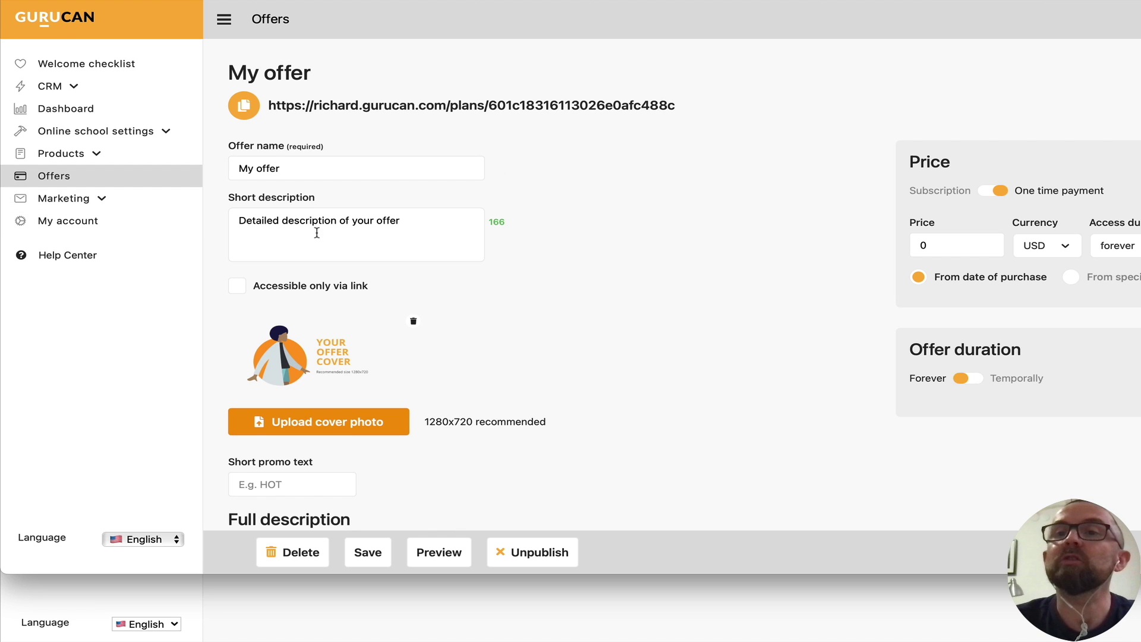
{"action": "key", "text": "ctrl+shift+Left"}
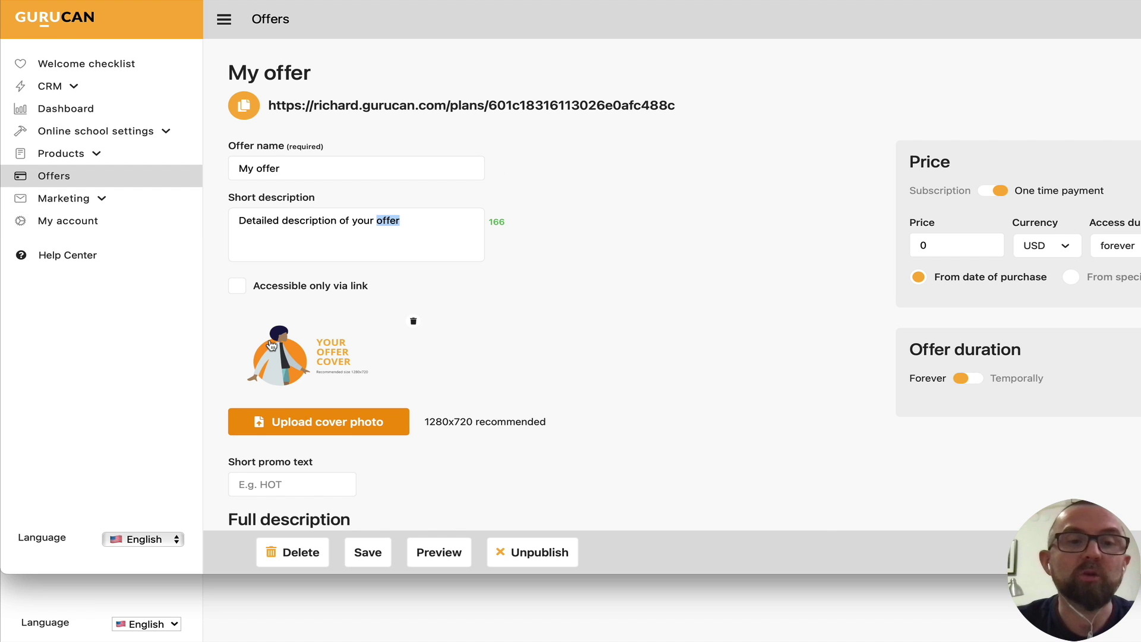
Switch the offer's courses to Custom and add the course "Goal setting in 5 days".
{"action": "scroll", "coordinate": [271, 342], "scroll_direction": "down", "scroll_amount": 5}
{"action": "scroll", "coordinate": [270, 340], "scroll_direction": "down", "scroll_amount": 4}
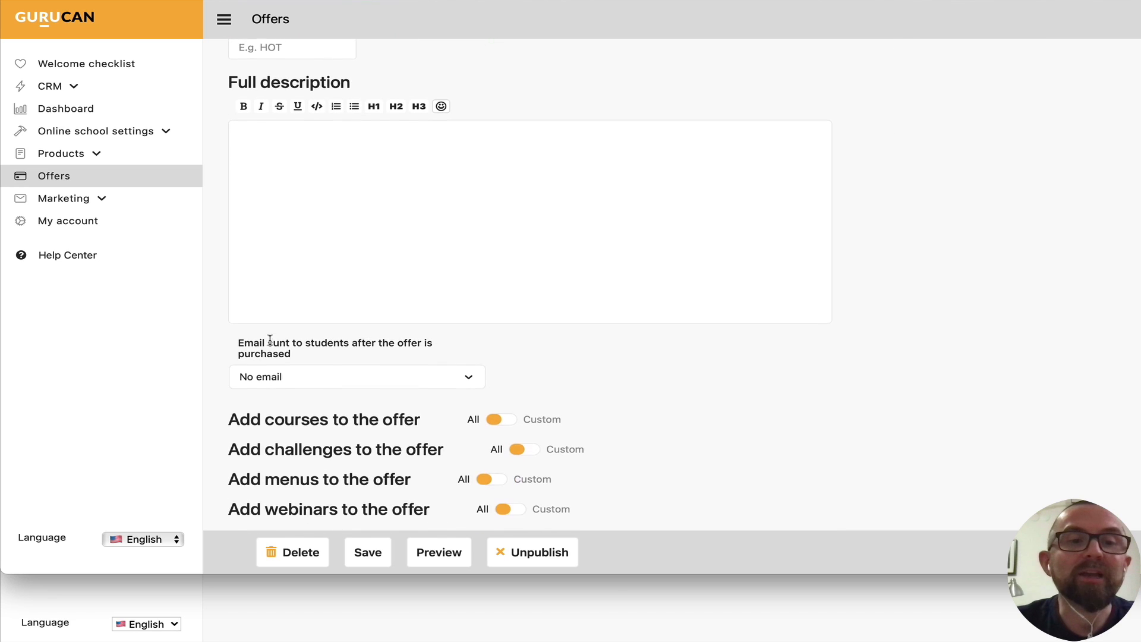
{"action": "left_click", "coordinate": [493, 410]}
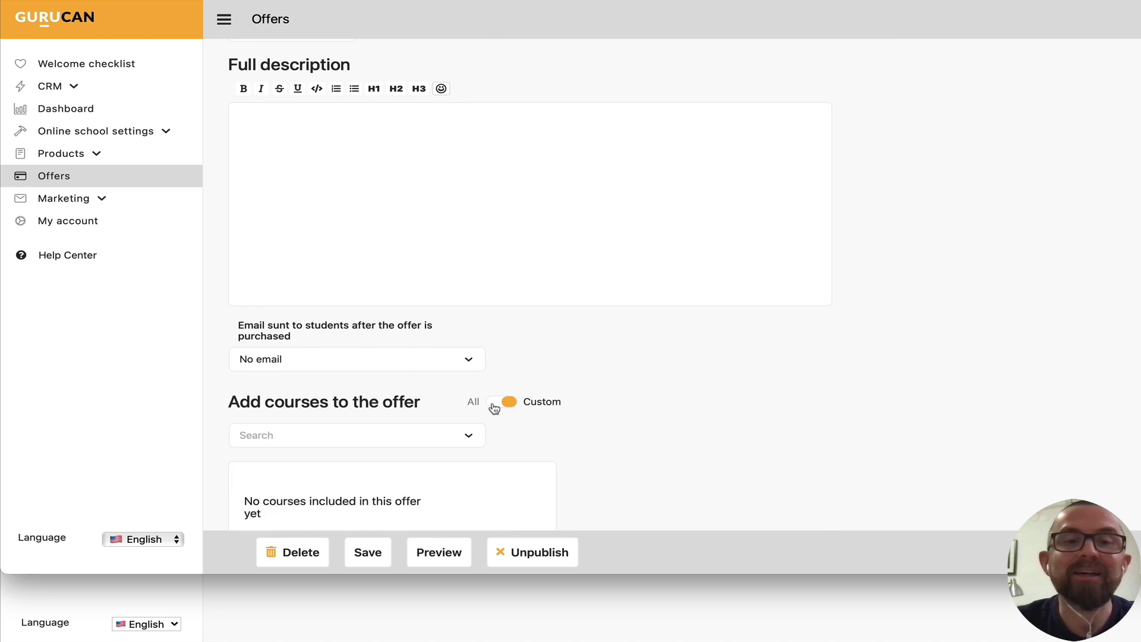
{"action": "left_click", "coordinate": [415, 433]}
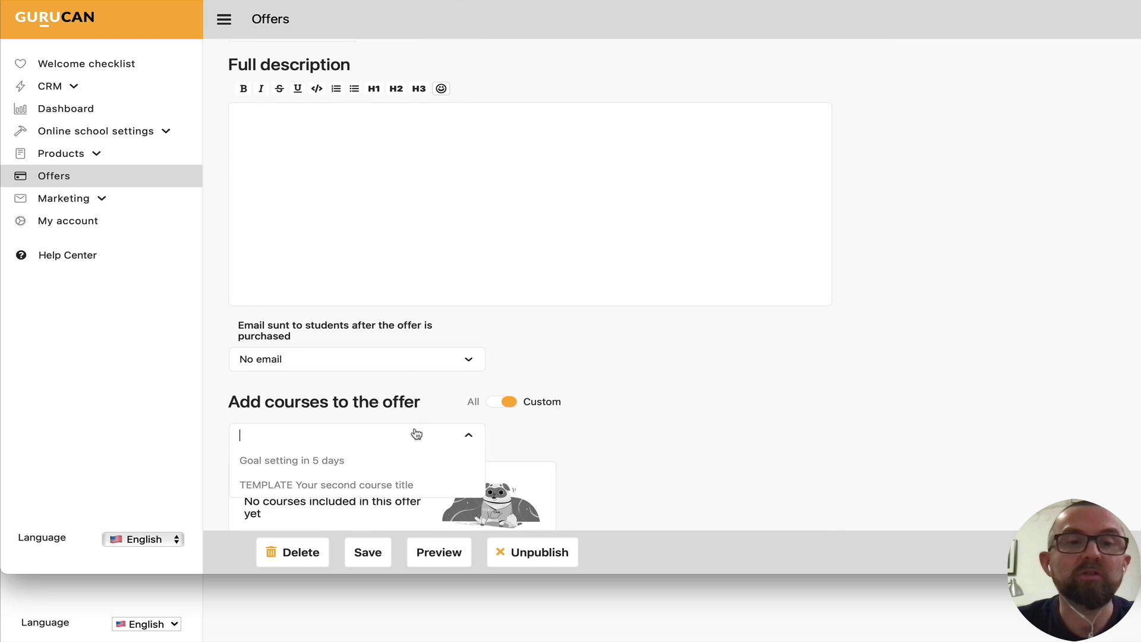
{"action": "left_click", "coordinate": [350, 462]}
{"action": "scroll", "coordinate": [499, 447], "scroll_direction": "down", "scroll_amount": 3}
{"action": "scroll", "coordinate": [498, 446], "scroll_direction": "down", "scroll_amount": 2}
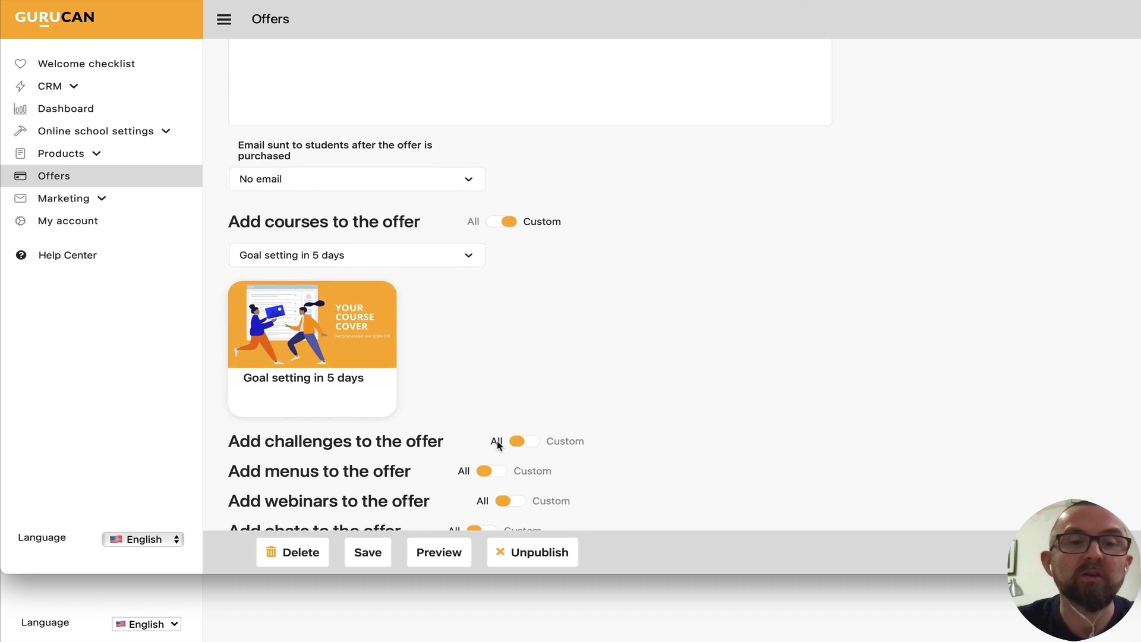
Try the Custom option for the offer's challenges and switch it back to All.
{"action": "left_click", "coordinate": [529, 404]}
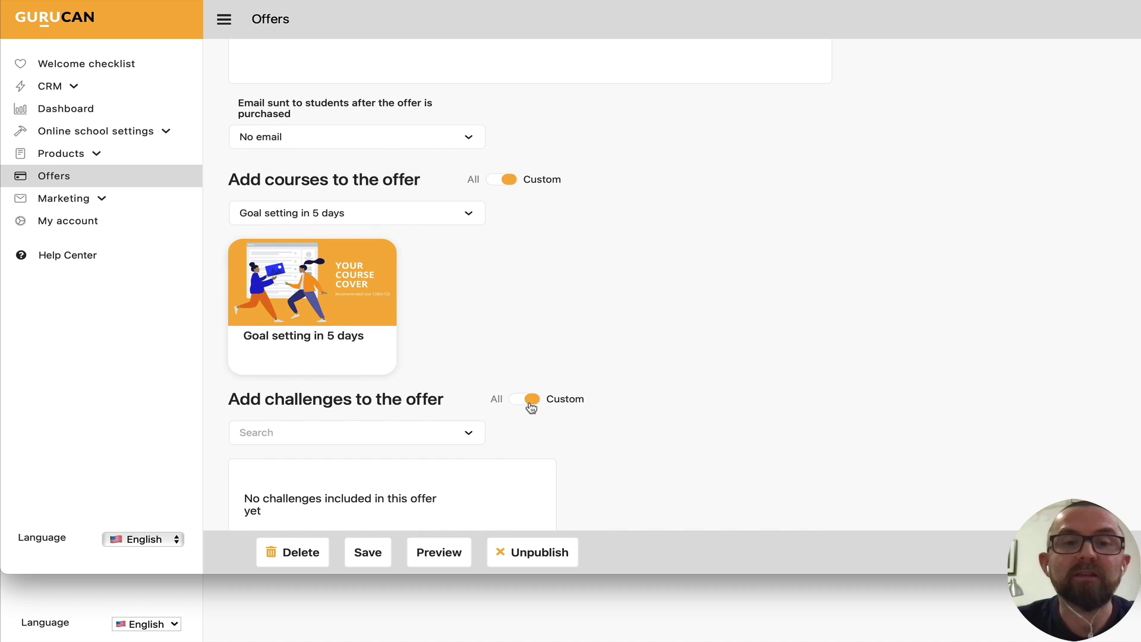
{"action": "left_click", "coordinate": [531, 405]}
{"action": "scroll", "coordinate": [531, 407], "scroll_direction": "down", "scroll_amount": 1}
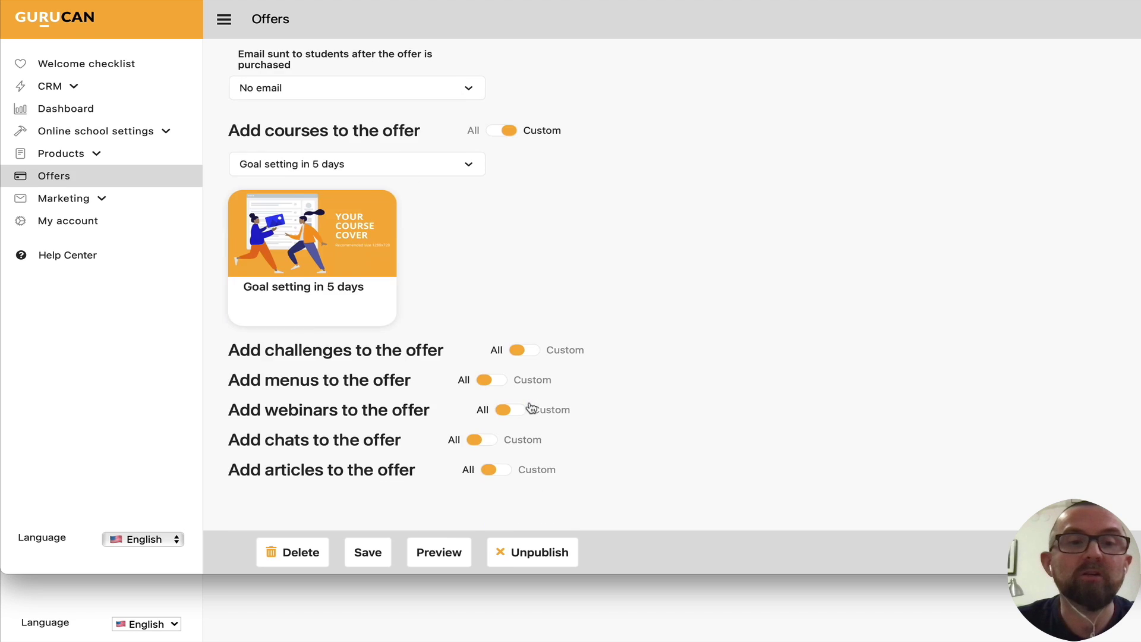
Save the offer and preview its page as students see it.
{"action": "scroll", "coordinate": [530, 405], "scroll_direction": "up", "scroll_amount": 5}
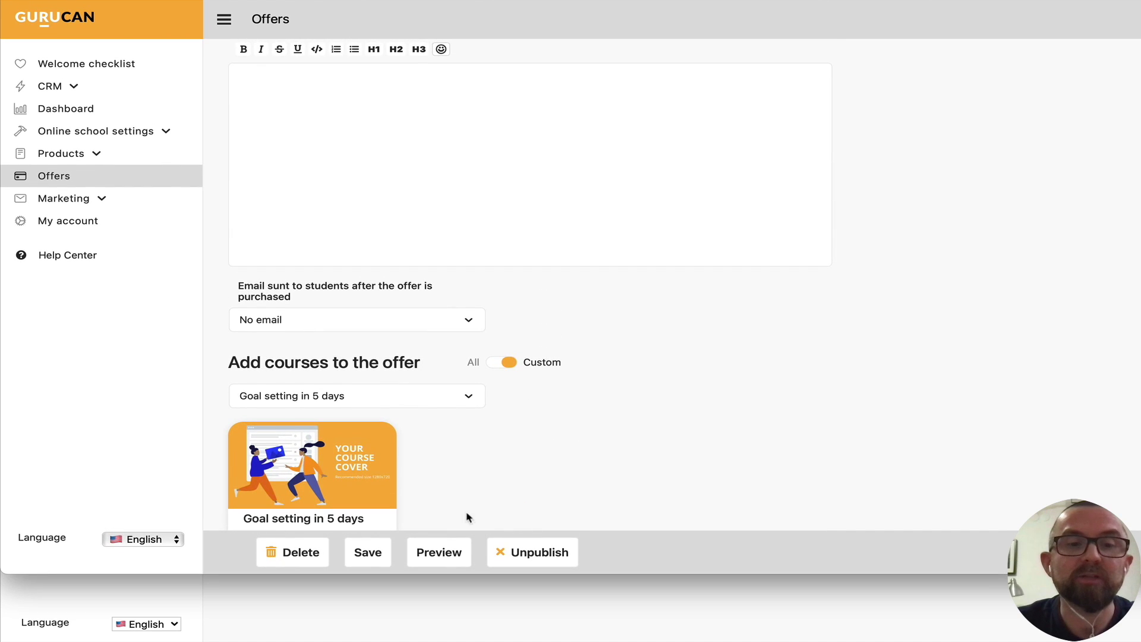
{"action": "left_click", "coordinate": [385, 542]}
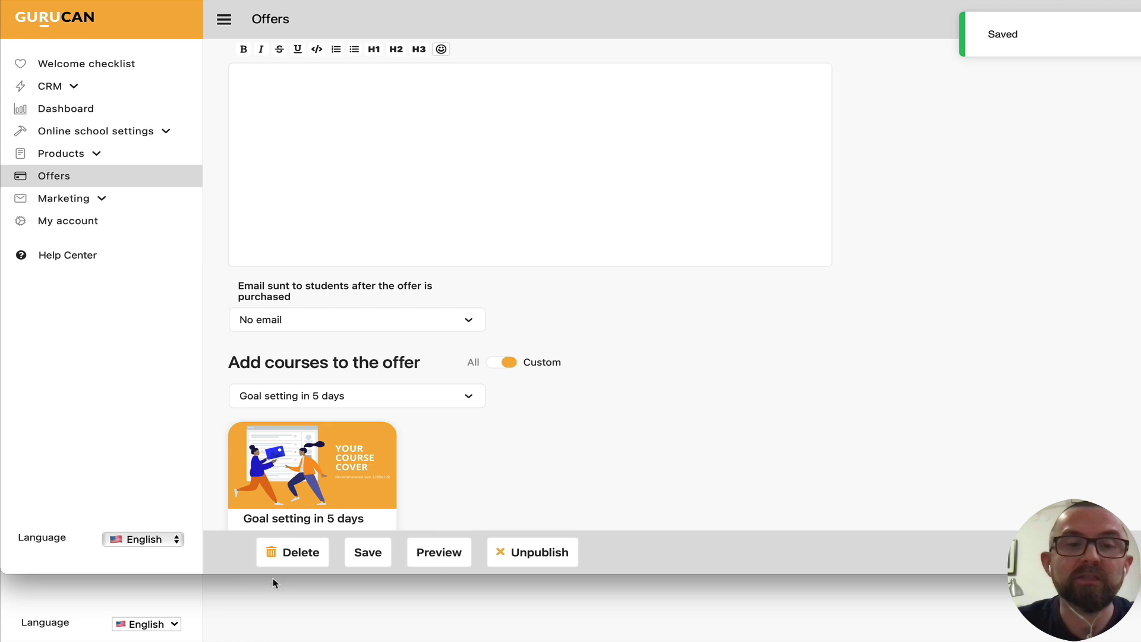
{"action": "left_click", "coordinate": [435, 554]}
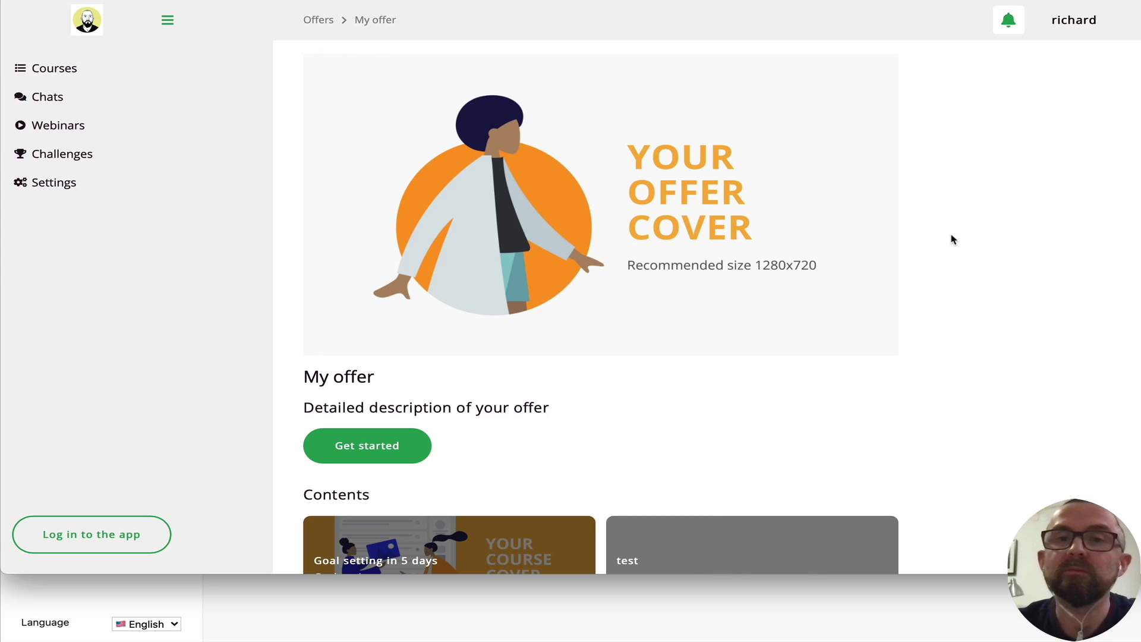
{"action": "scroll", "coordinate": [563, 413], "scroll_direction": "down", "scroll_amount": 3}
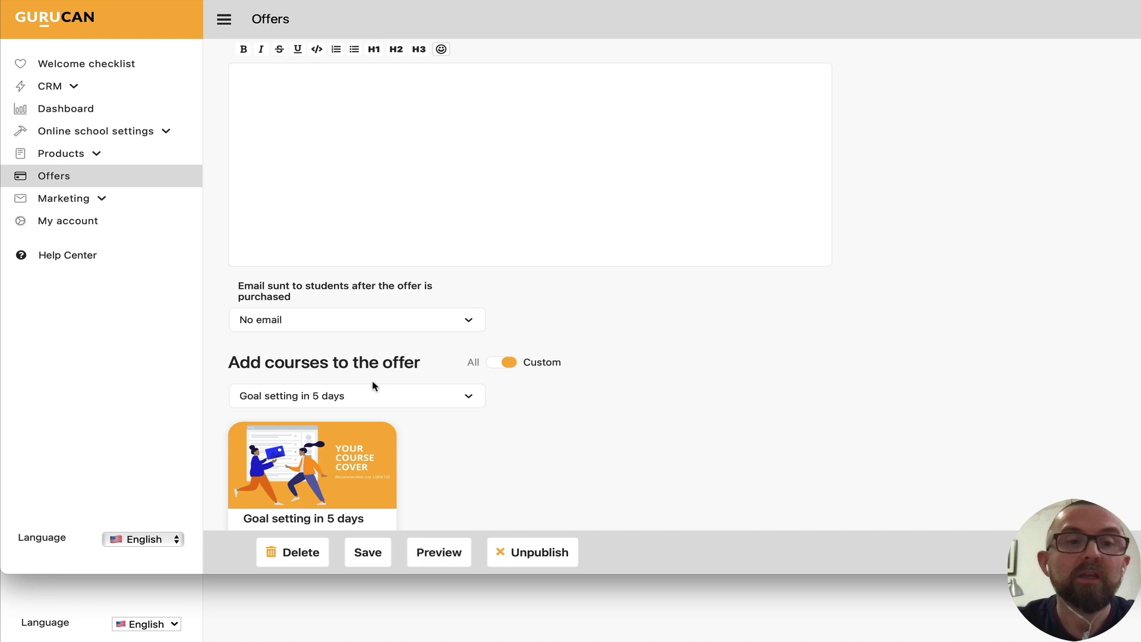
Set the offer's price type to Subscription with a duration of one month.
{"action": "scroll", "coordinate": [372, 386], "scroll_direction": "down", "scroll_amount": 3}
{"action": "scroll", "coordinate": [373, 386], "scroll_direction": "up", "scroll_amount": 5}
{"action": "scroll", "coordinate": [373, 385], "scroll_direction": "up", "scroll_amount": 7}
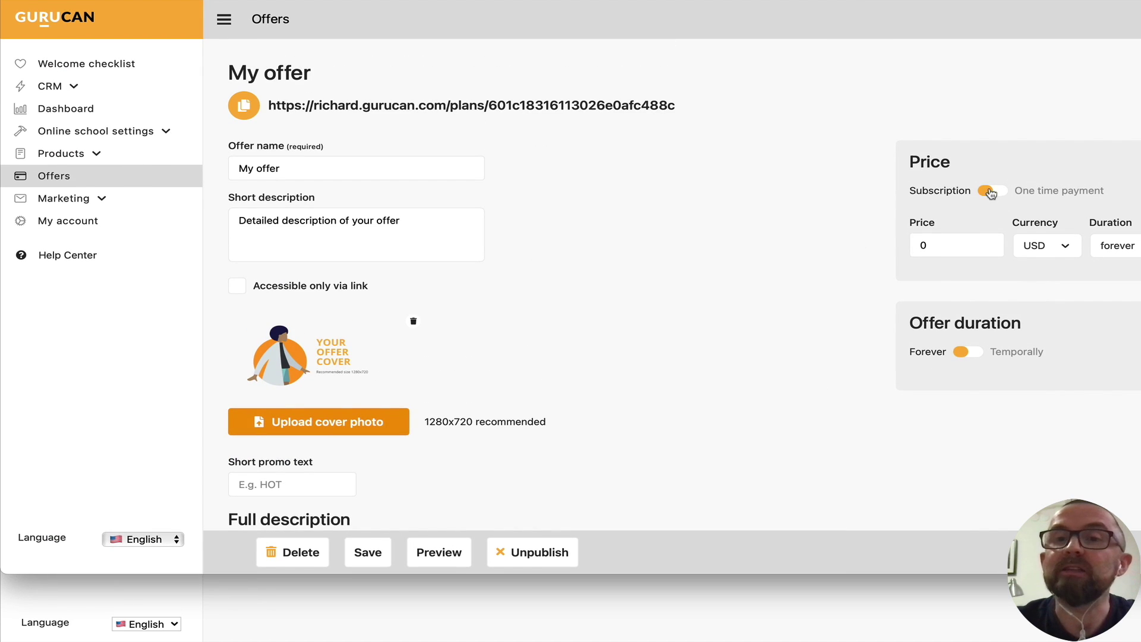
{"action": "left_click", "coordinate": [991, 193]}
{"action": "left_click", "coordinate": [989, 192]}
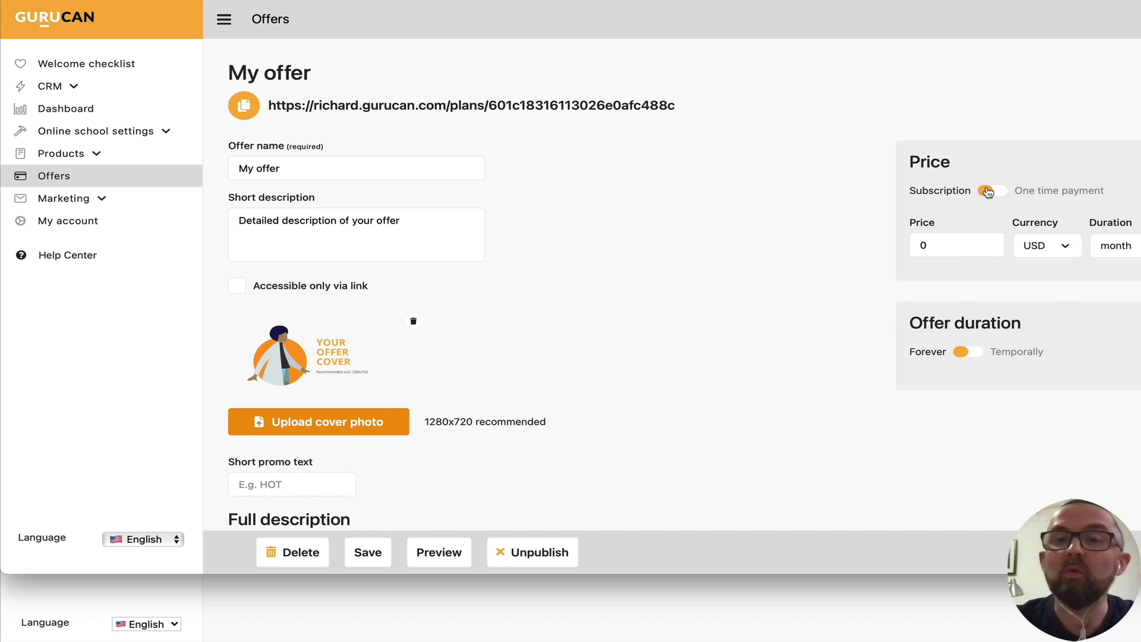
Look at the marketing automation campaigns and open the email templates.
{"action": "left_click", "coordinate": [72, 201]}
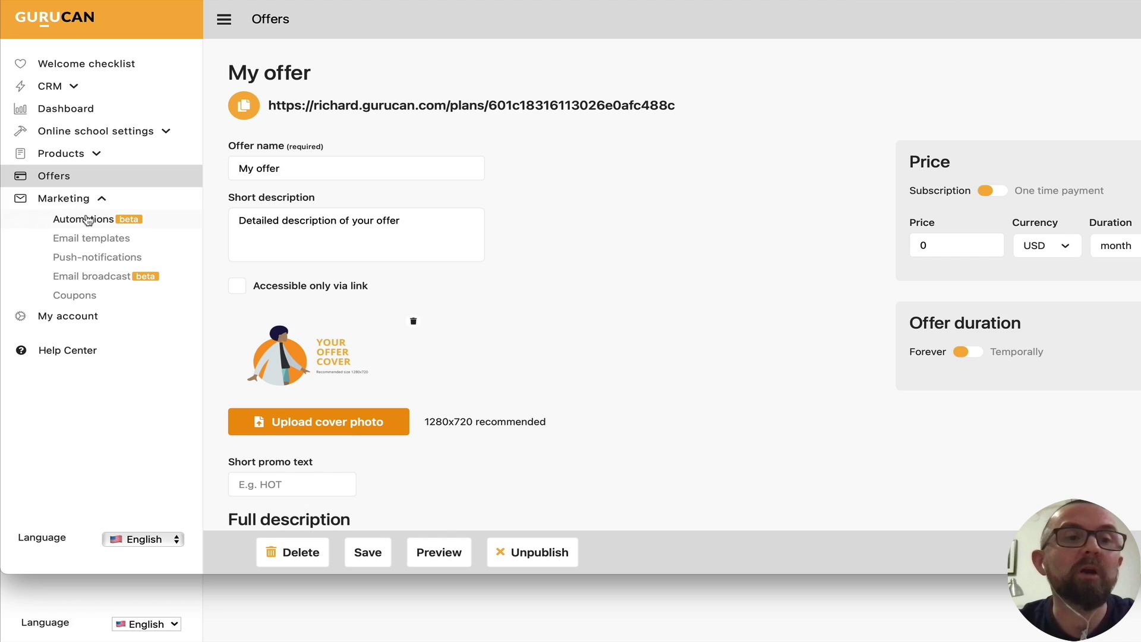
{"action": "left_click", "coordinate": [87, 219]}
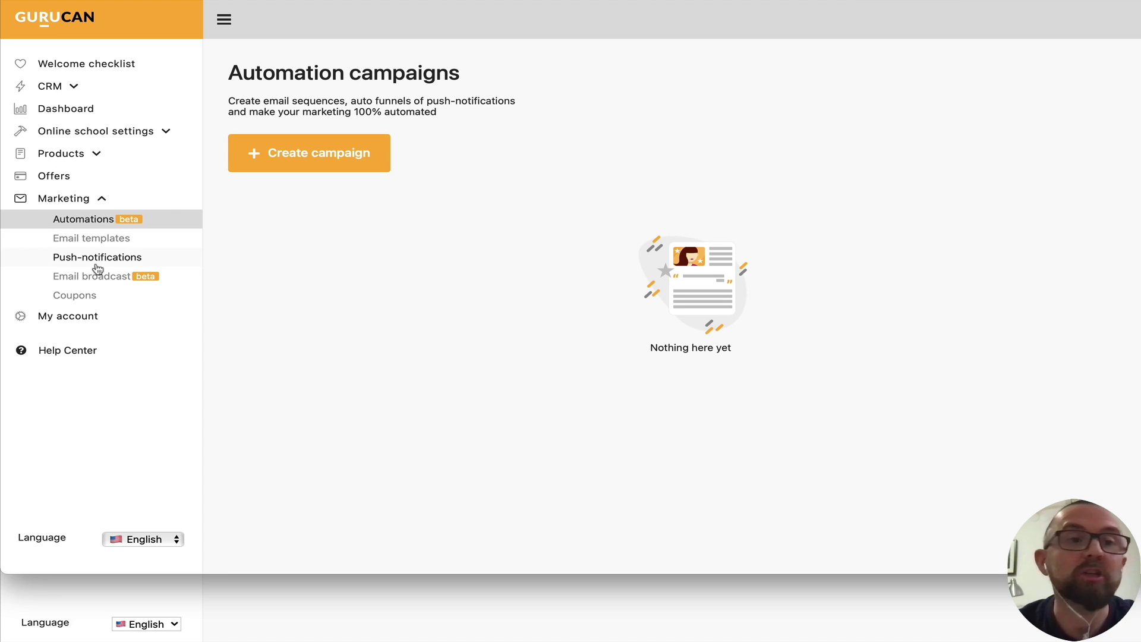
{"action": "left_click", "coordinate": [96, 245]}
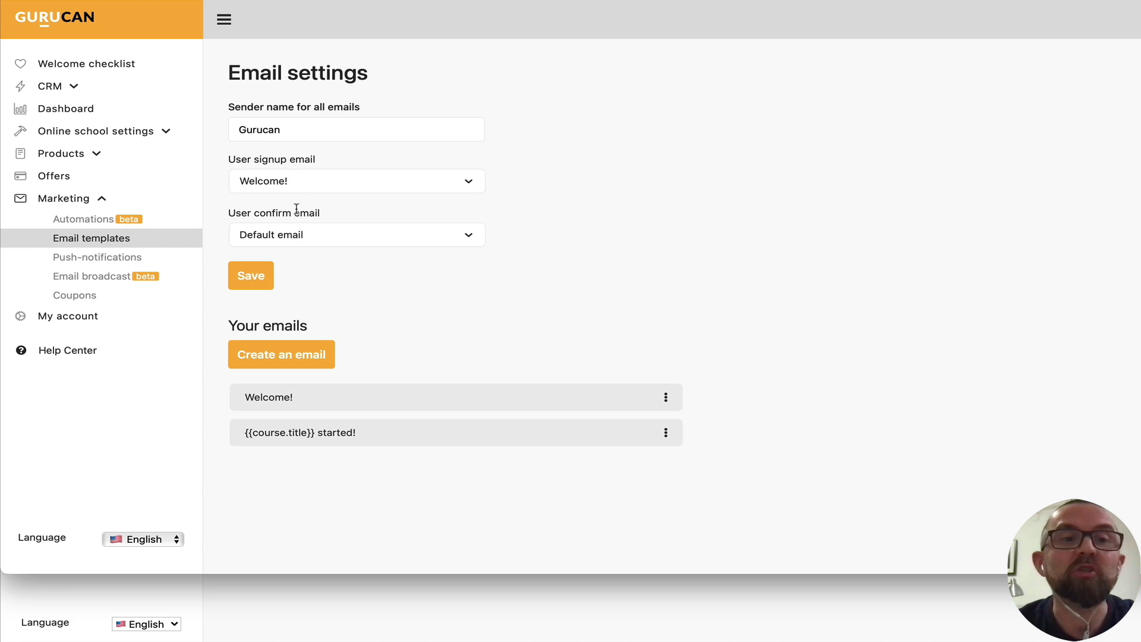
Examine the content blocks of the "Welcome!" email template, from the header image through to the email confirmation block.
{"action": "left_click", "coordinate": [349, 400]}
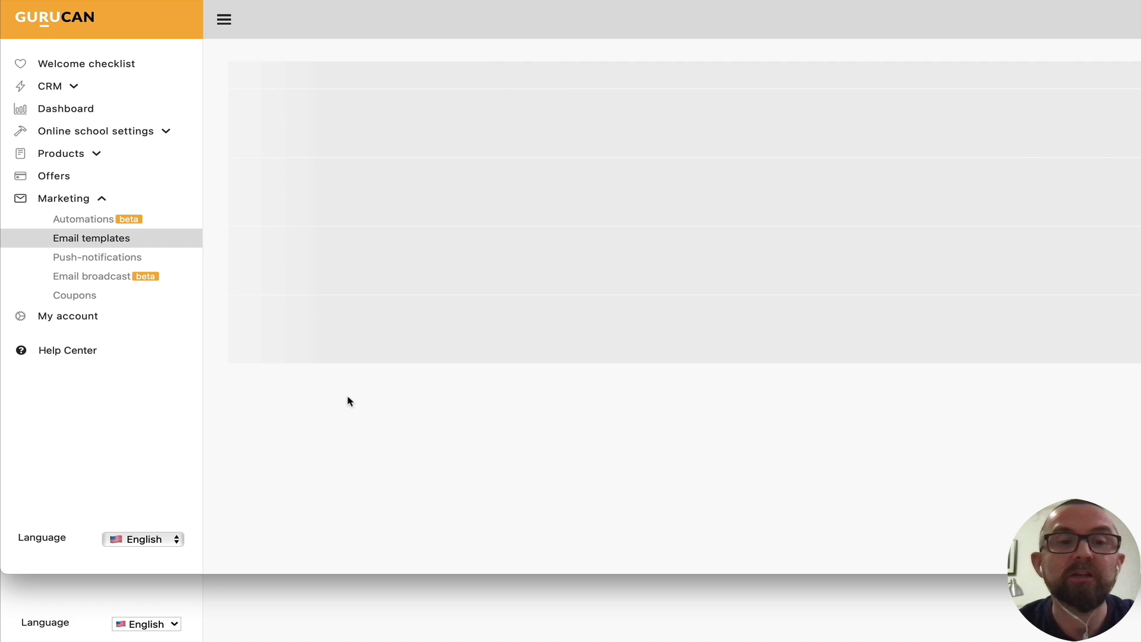
{"action": "scroll", "coordinate": [406, 249], "scroll_direction": "down", "scroll_amount": 3}
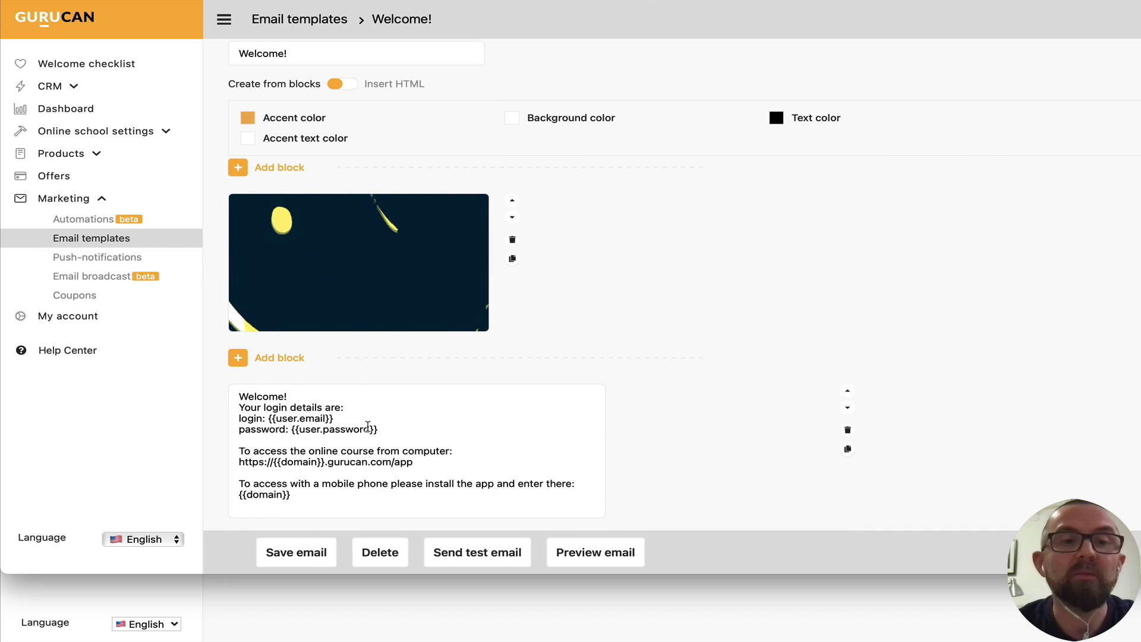
{"action": "scroll", "coordinate": [377, 476], "scroll_direction": "down", "scroll_amount": 1}
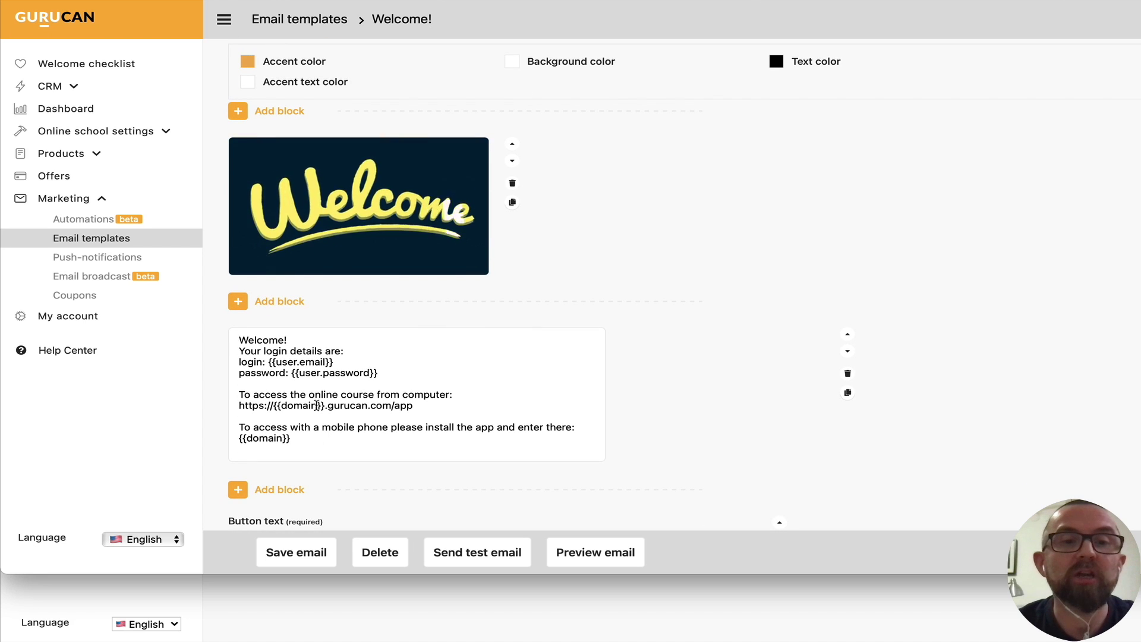
{"action": "scroll", "coordinate": [389, 423], "scroll_direction": "down", "scroll_amount": 4}
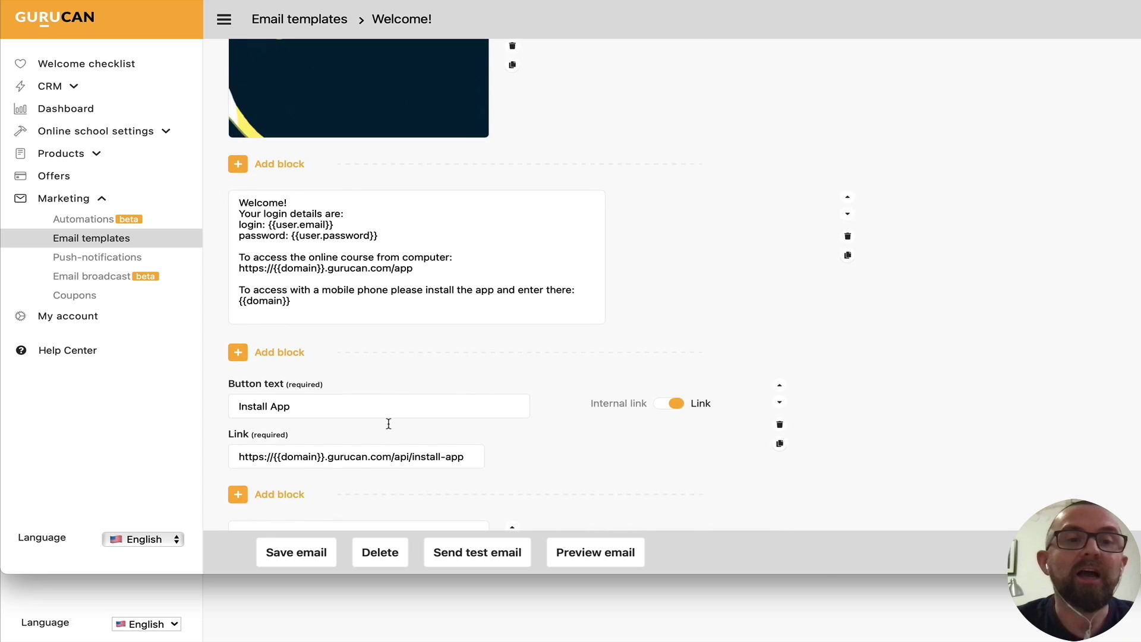
{"action": "scroll", "coordinate": [388, 423], "scroll_direction": "down", "scroll_amount": 2}
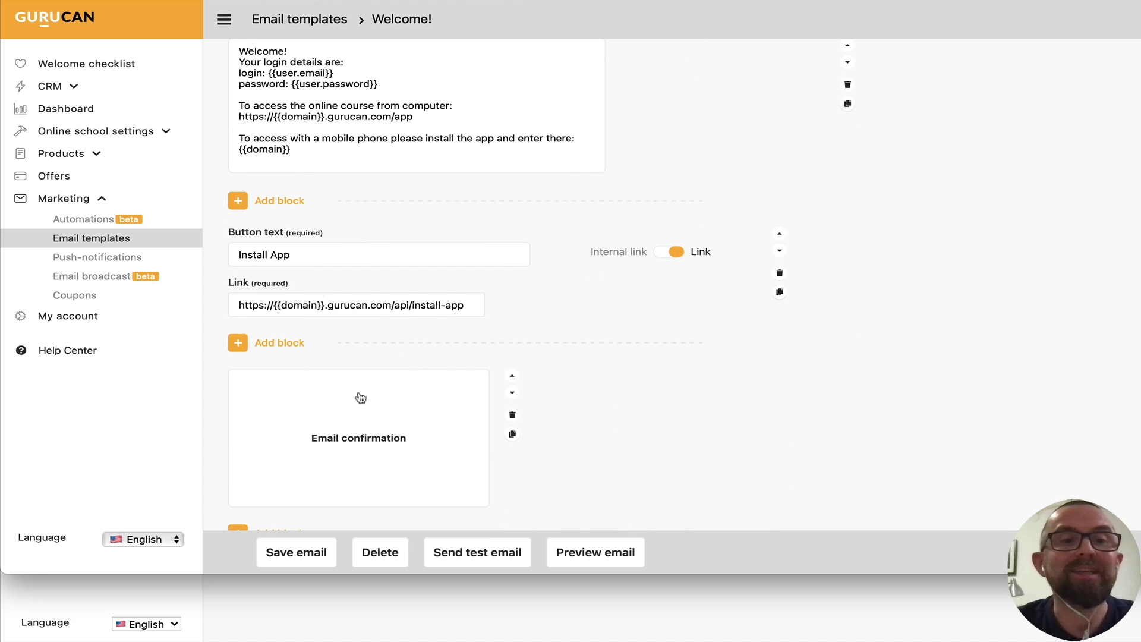
{"action": "scroll", "coordinate": [361, 397], "scroll_direction": "down", "scroll_amount": 1}
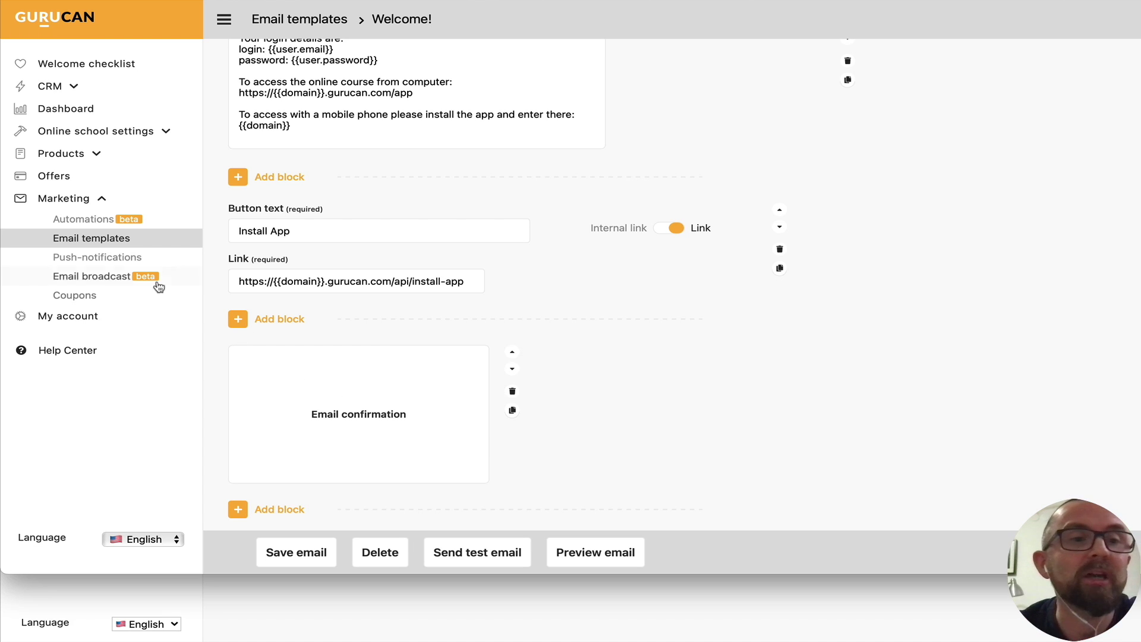
Target the push-notification broadcast at users of "Goal setting in 5 days", and choose the "Welcome!" email for an email broadcast.
{"action": "left_click", "coordinate": [129, 256]}
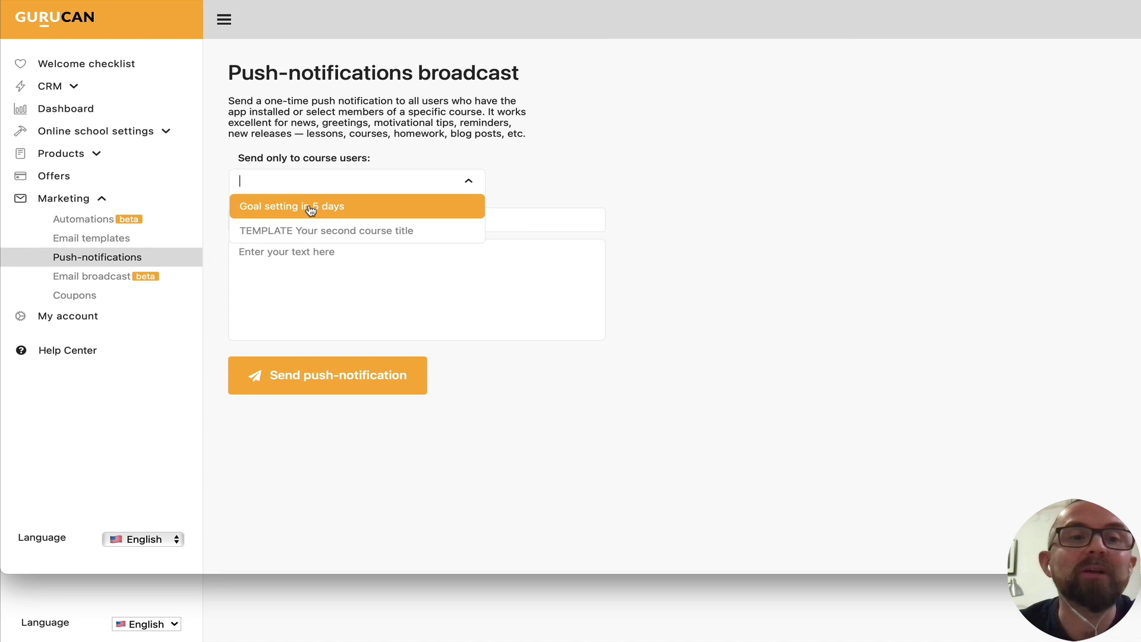
{"action": "left_click", "coordinate": [311, 206]}
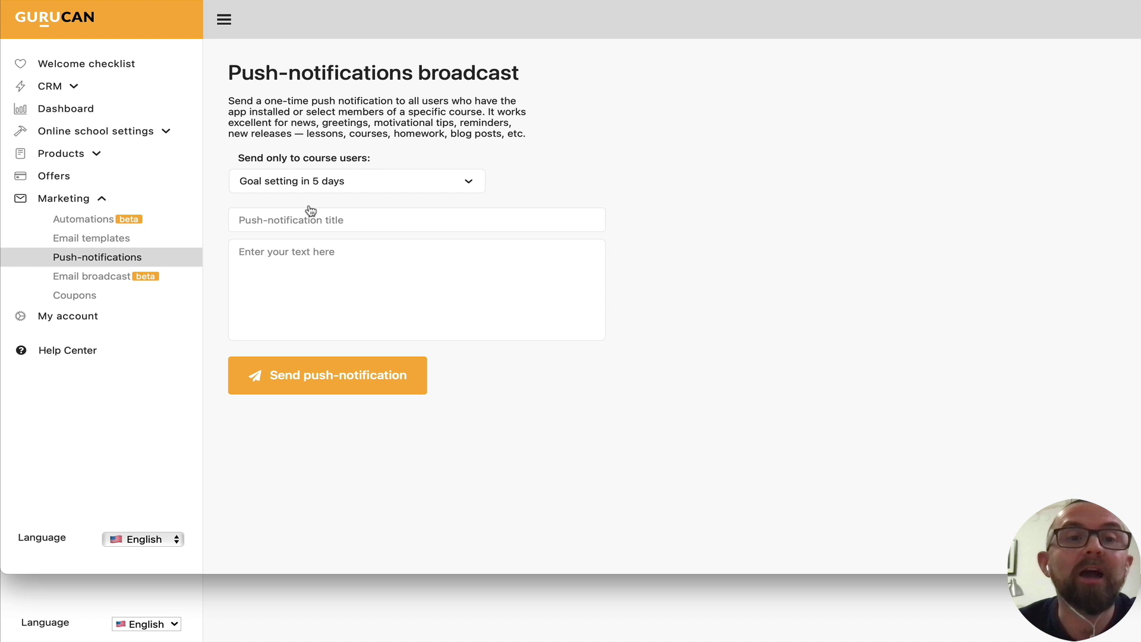
{"action": "left_click", "coordinate": [106, 277]}
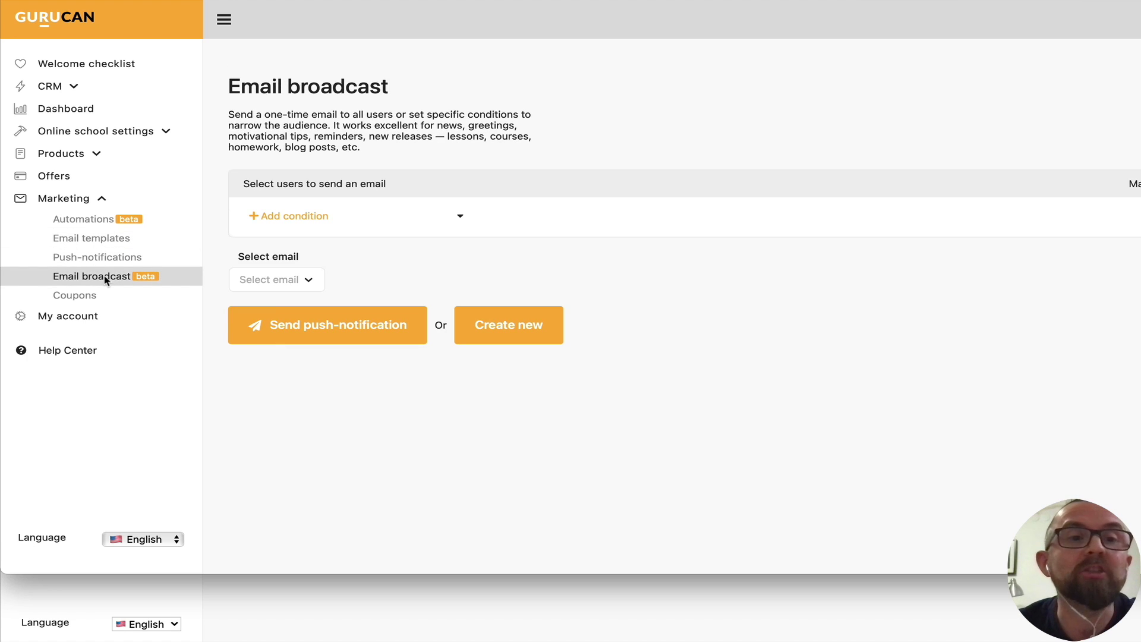
{"action": "left_click", "coordinate": [279, 289]}
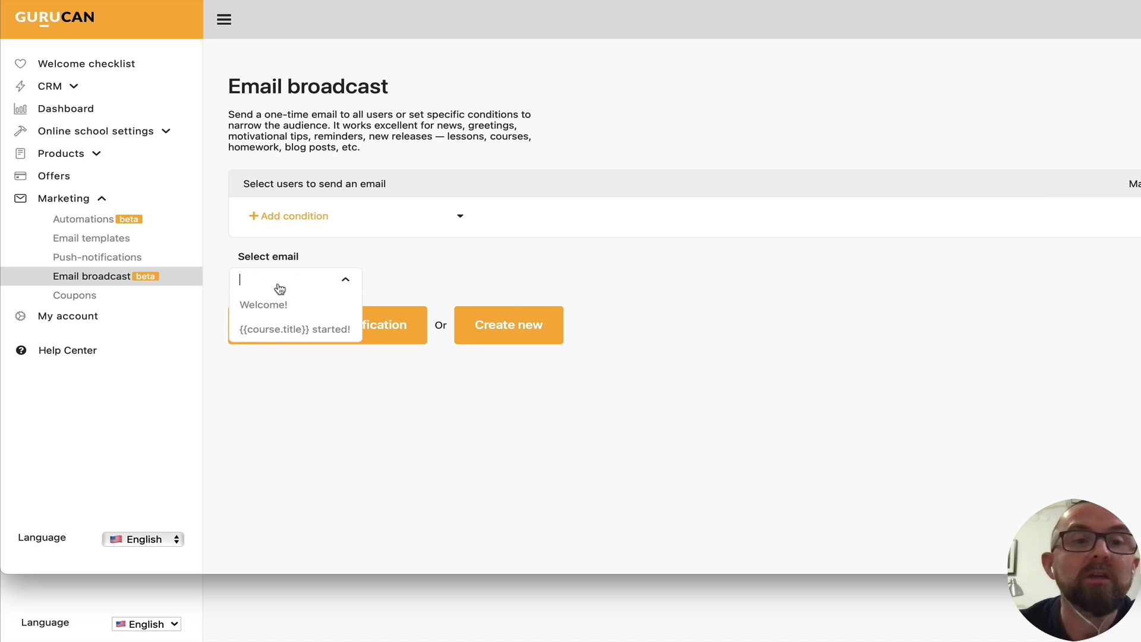
{"action": "left_click", "coordinate": [280, 303]}
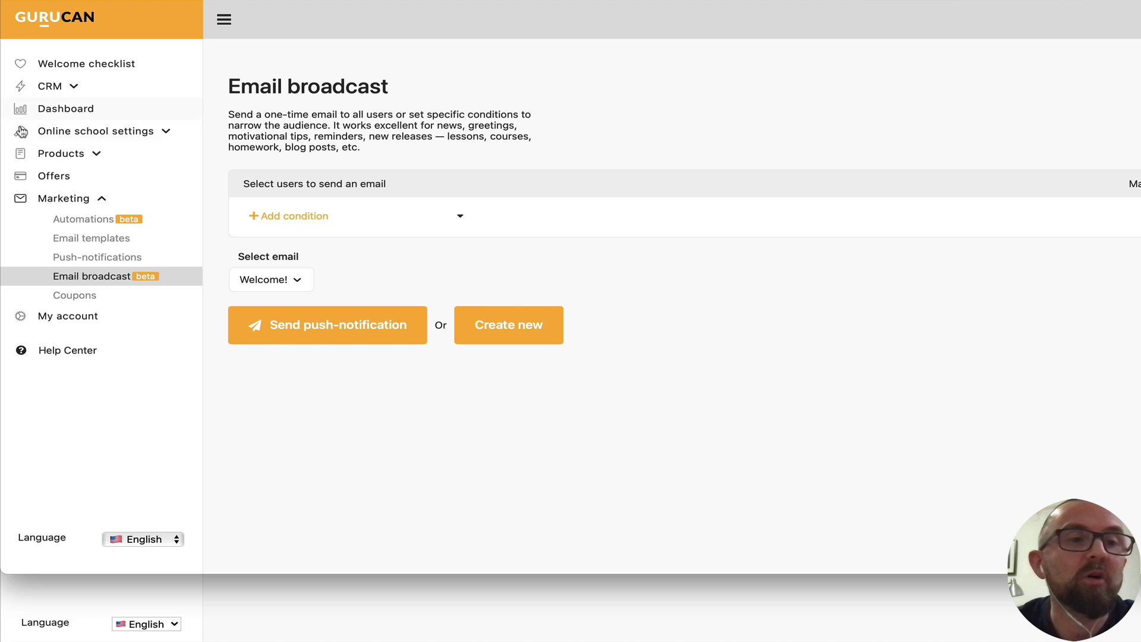
Open the new coupon form and look at its discount types, trying Amount (USD) before returning to Percent.
{"action": "left_click", "coordinate": [89, 297]}
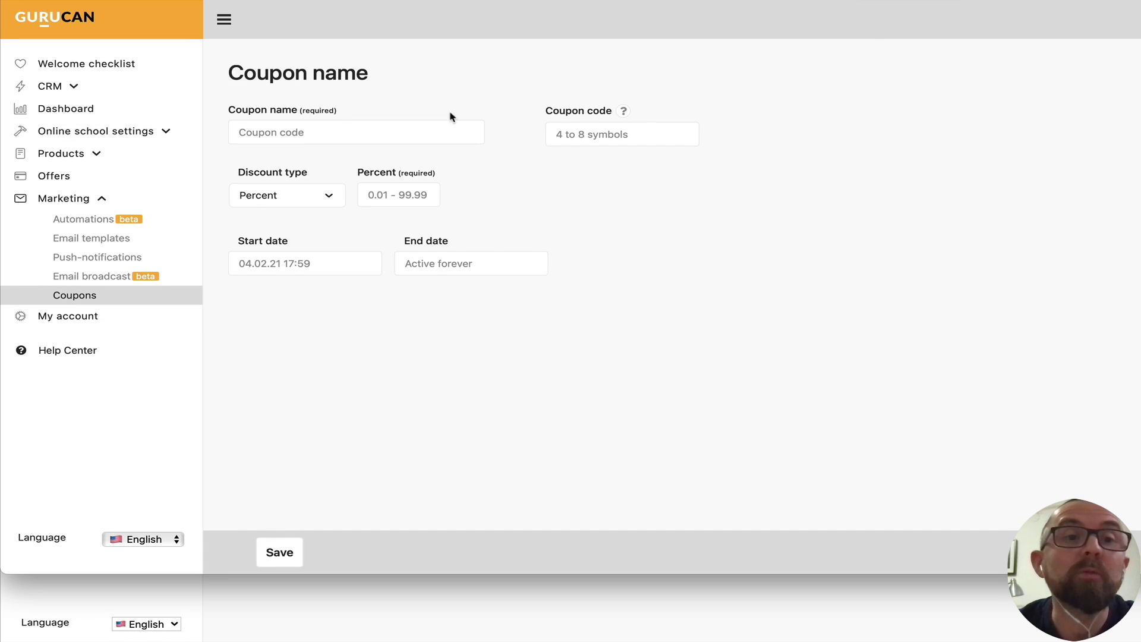
{"action": "left_click", "coordinate": [309, 202]}
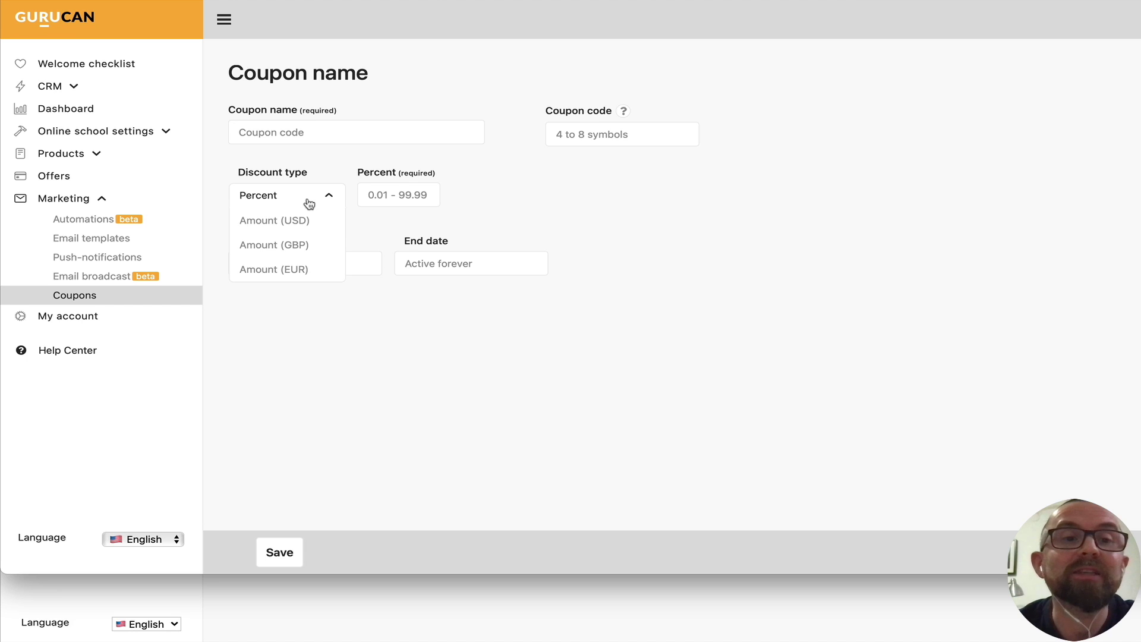
{"action": "left_click", "coordinate": [306, 229]}
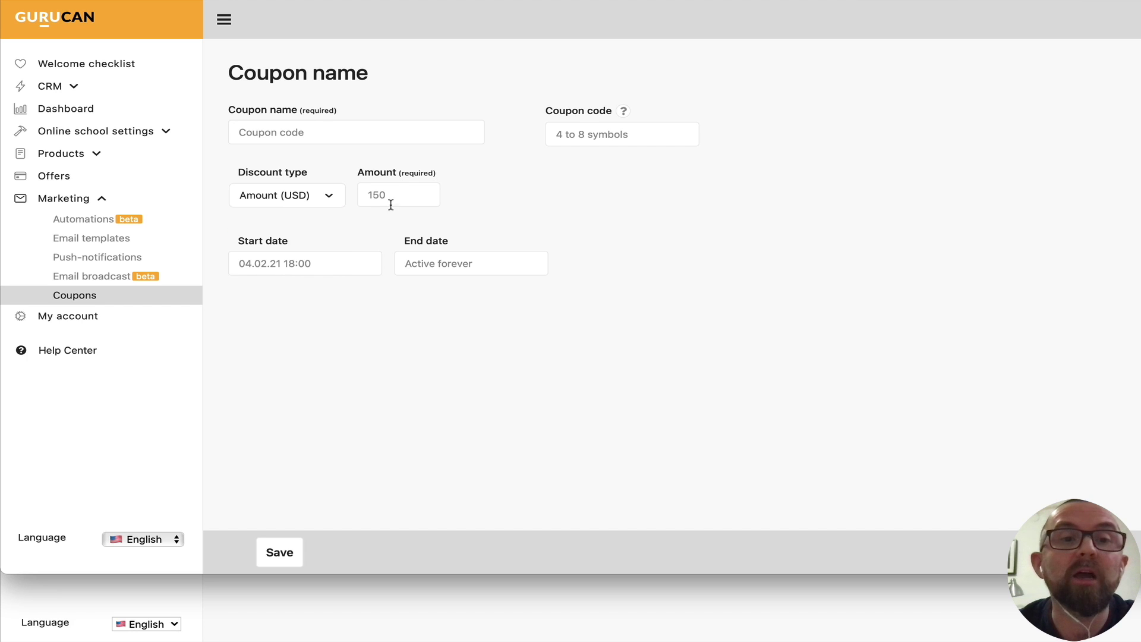
{"action": "left_click", "coordinate": [306, 202]}
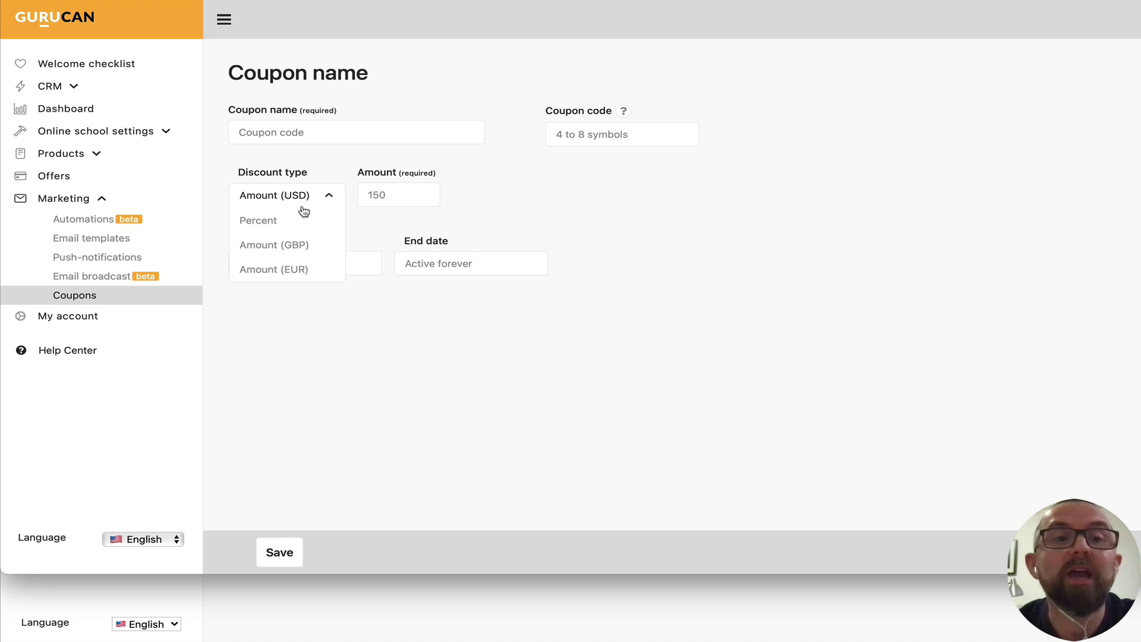
{"action": "left_click", "coordinate": [293, 223]}
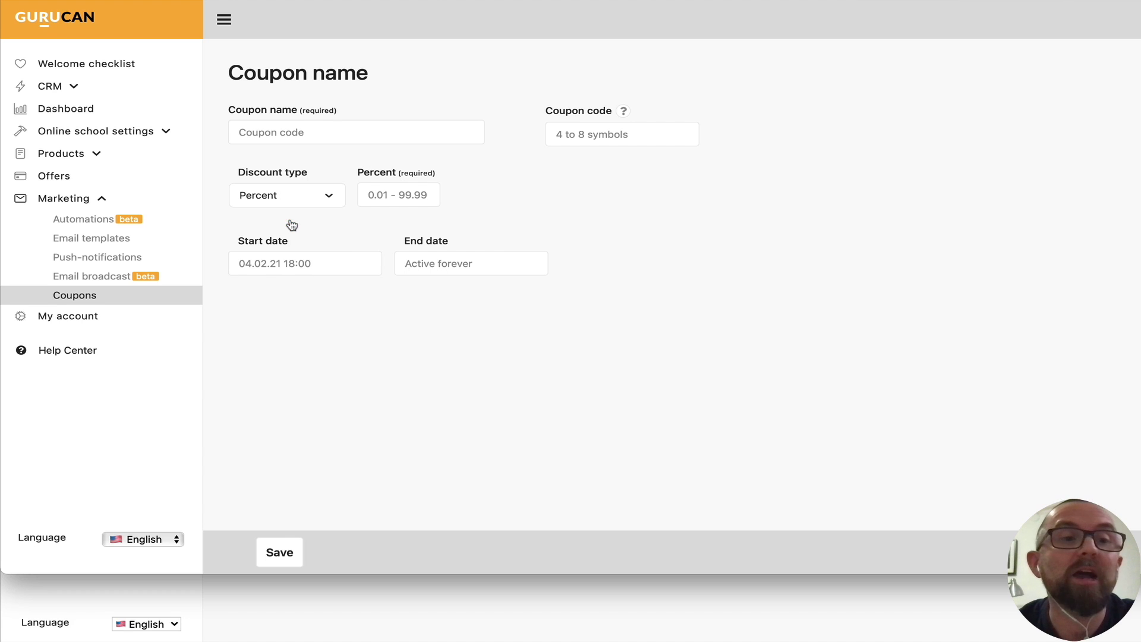
Review the account's profile information, Stripe and PayPal payment gateway options, pricing plans and referrals.
{"action": "left_click", "coordinate": [86, 319]}
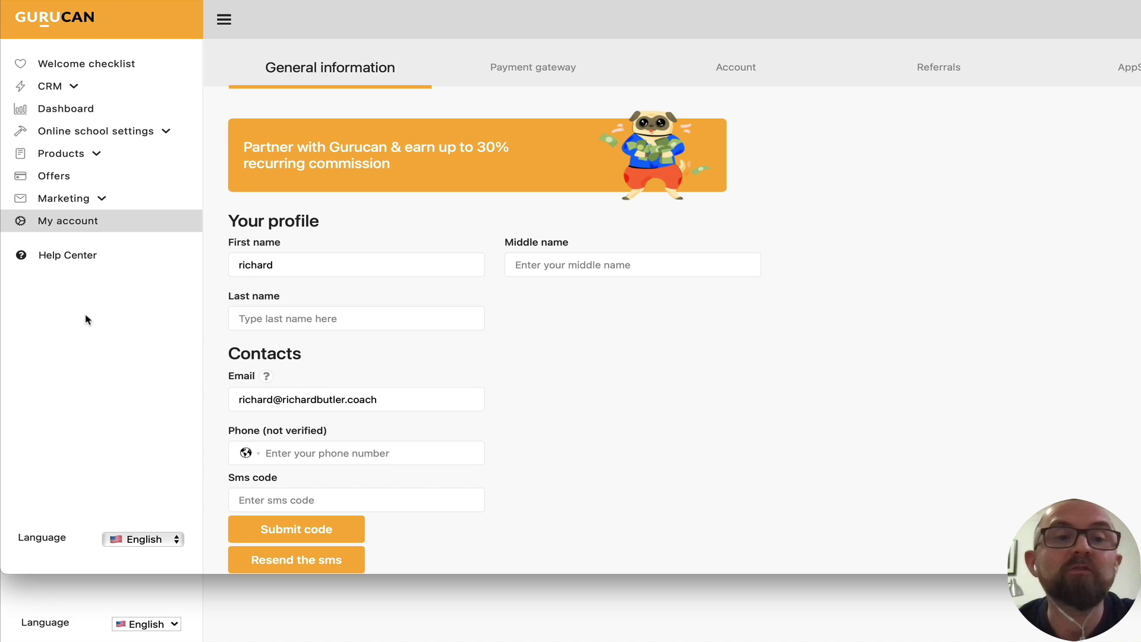
{"action": "scroll", "coordinate": [535, 351], "scroll_direction": "down", "scroll_amount": 3}
{"action": "scroll", "coordinate": [535, 351], "scroll_direction": "up", "scroll_amount": 3}
{"action": "left_click", "coordinate": [518, 69]}
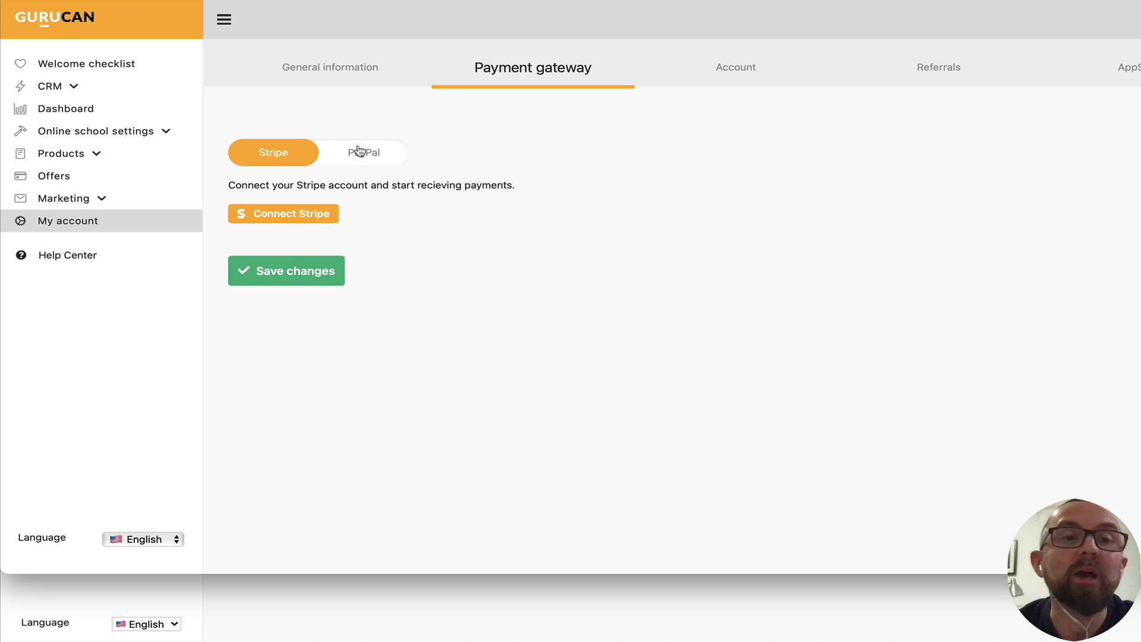
{"action": "left_click", "coordinate": [360, 165]}
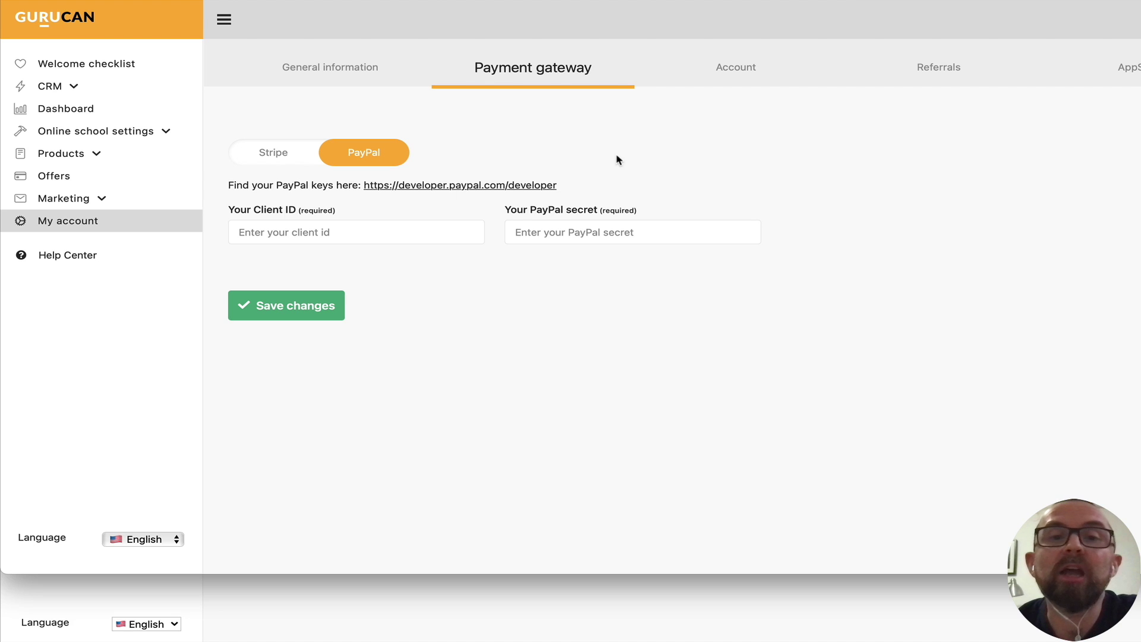
{"action": "left_click", "coordinate": [753, 72]}
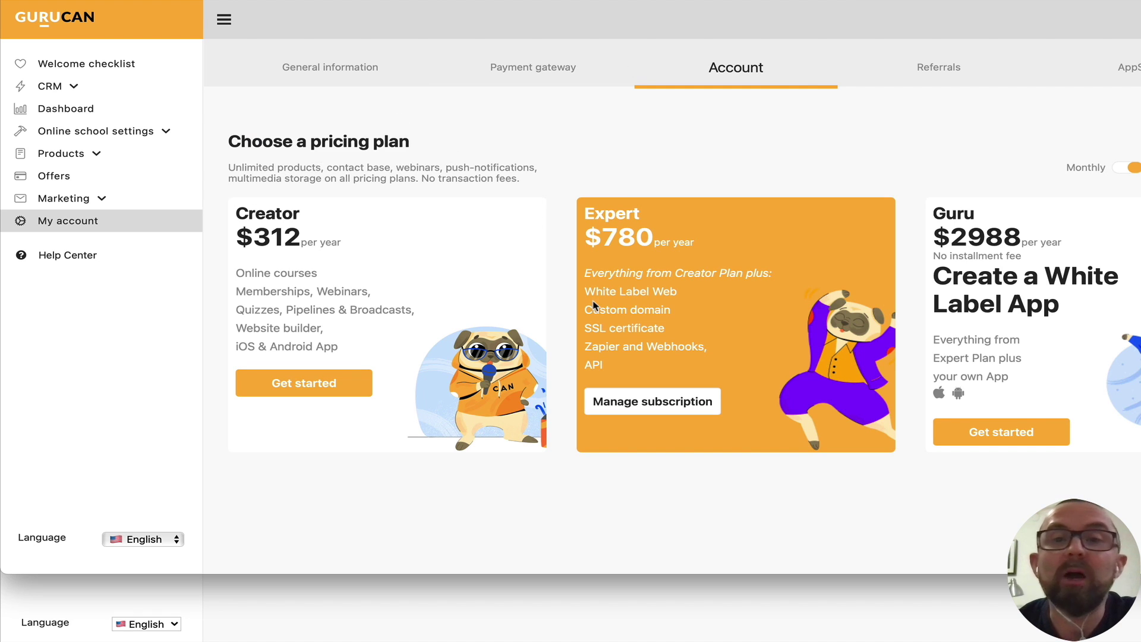
{"action": "left_click", "coordinate": [941, 71]}
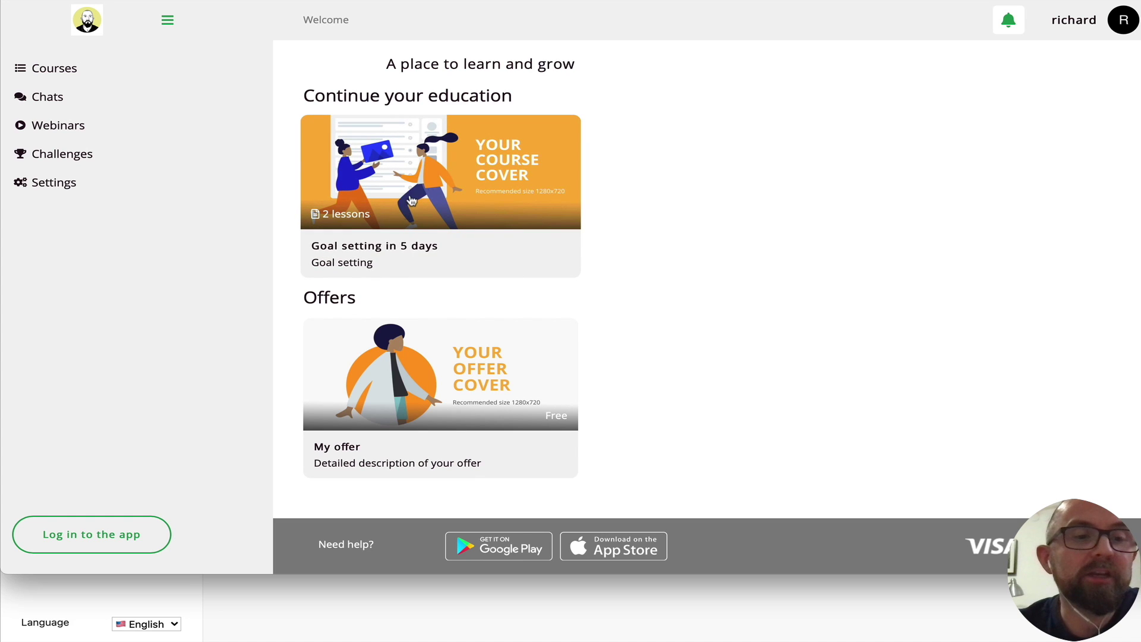
In the student area, go through the "Deciding What You Want" lesson of "Goal setting in 5 days" and mark it complete.
{"action": "left_click", "coordinate": [59, 71]}
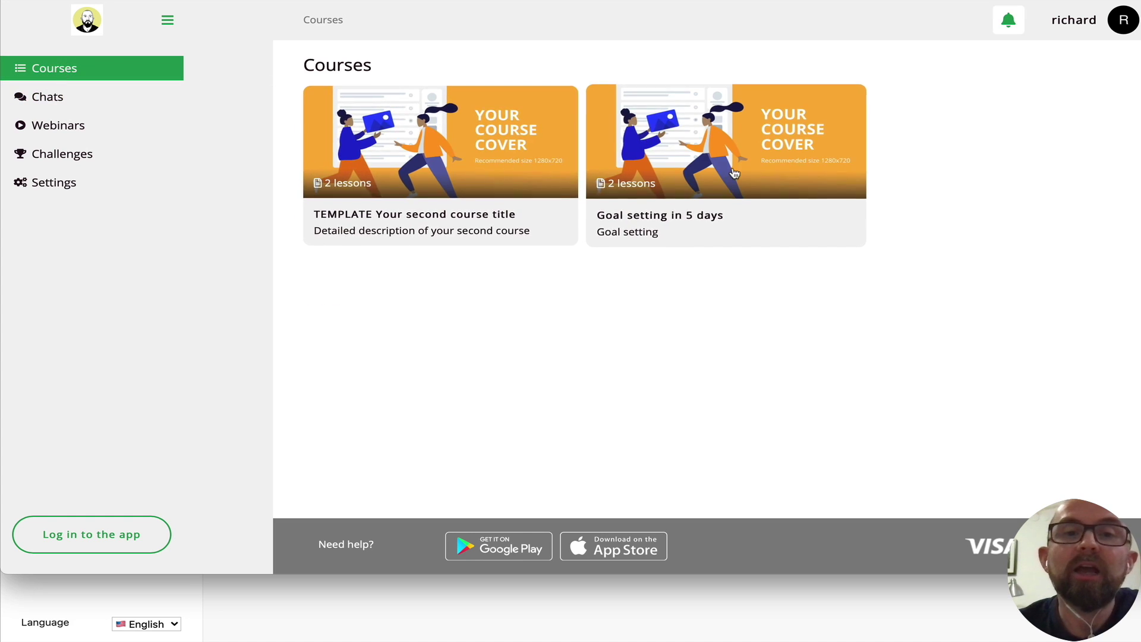
{"action": "left_click", "coordinate": [708, 139]}
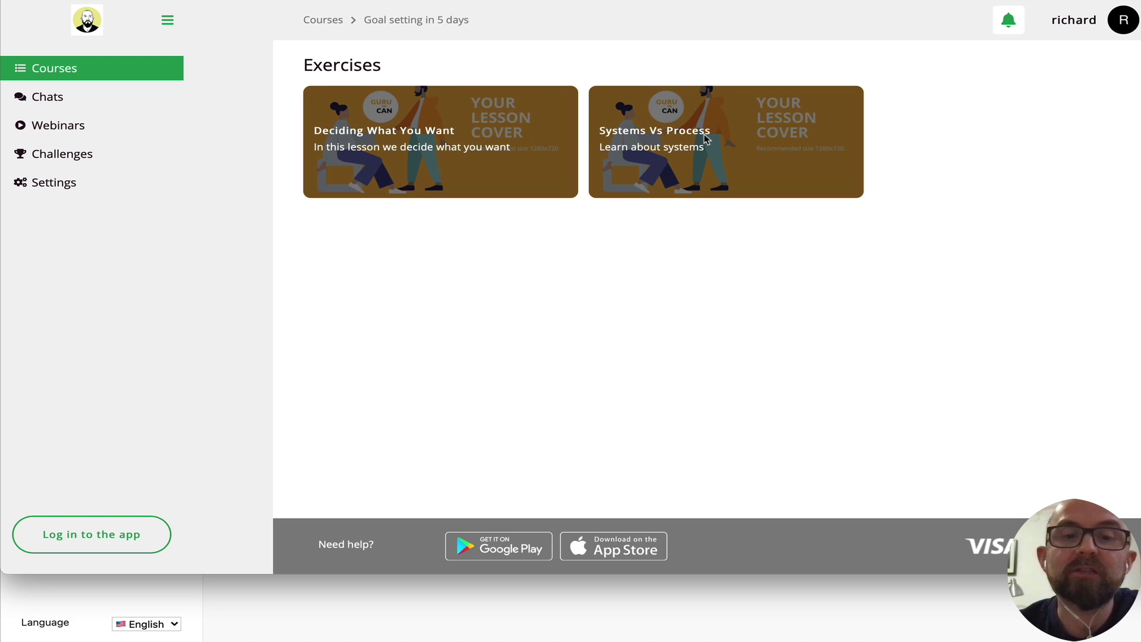
{"action": "left_click", "coordinate": [435, 139]}
{"action": "scroll", "coordinate": [499, 213], "scroll_direction": "down", "scroll_amount": 10}
{"action": "scroll", "coordinate": [499, 212], "scroll_direction": "down", "scroll_amount": 3}
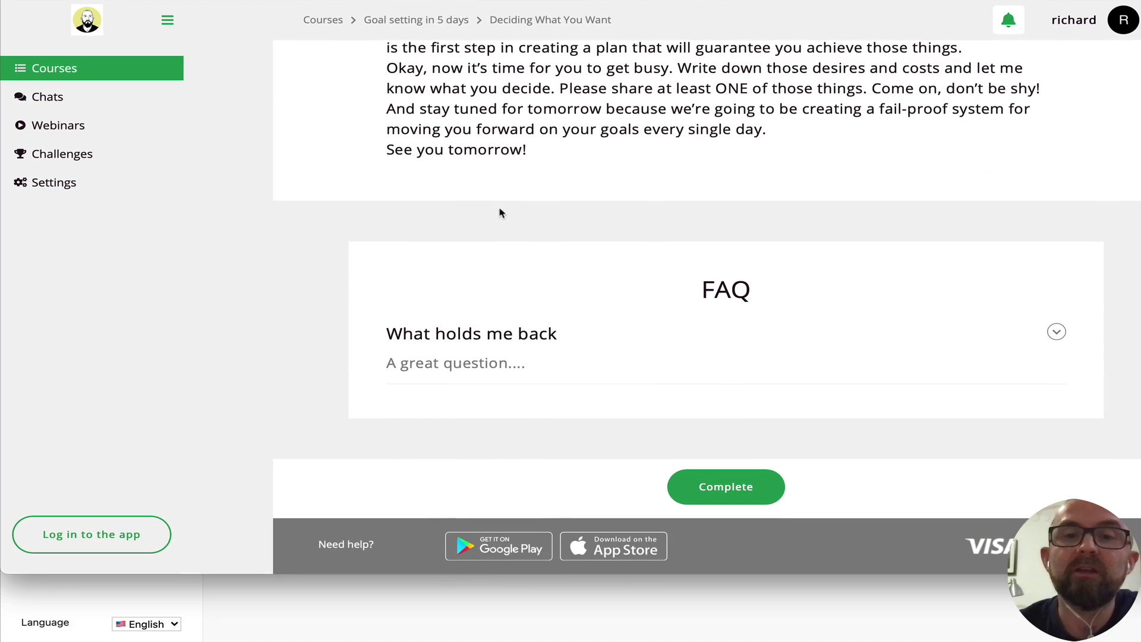
{"action": "left_click", "coordinate": [722, 489]}
Go through the "Systems Vs Process" lesson to its end and mark it complete.
{"action": "left_click", "coordinate": [704, 173]}
{"action": "scroll", "coordinate": [755, 354], "scroll_direction": "down", "scroll_amount": 10}
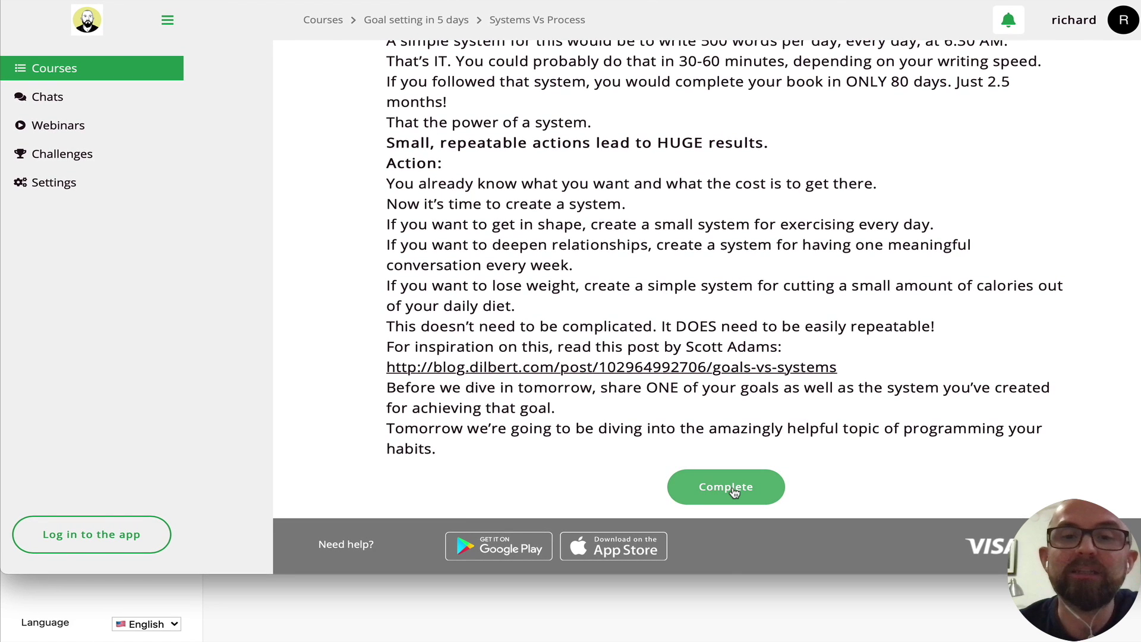
{"action": "left_click", "coordinate": [734, 492]}
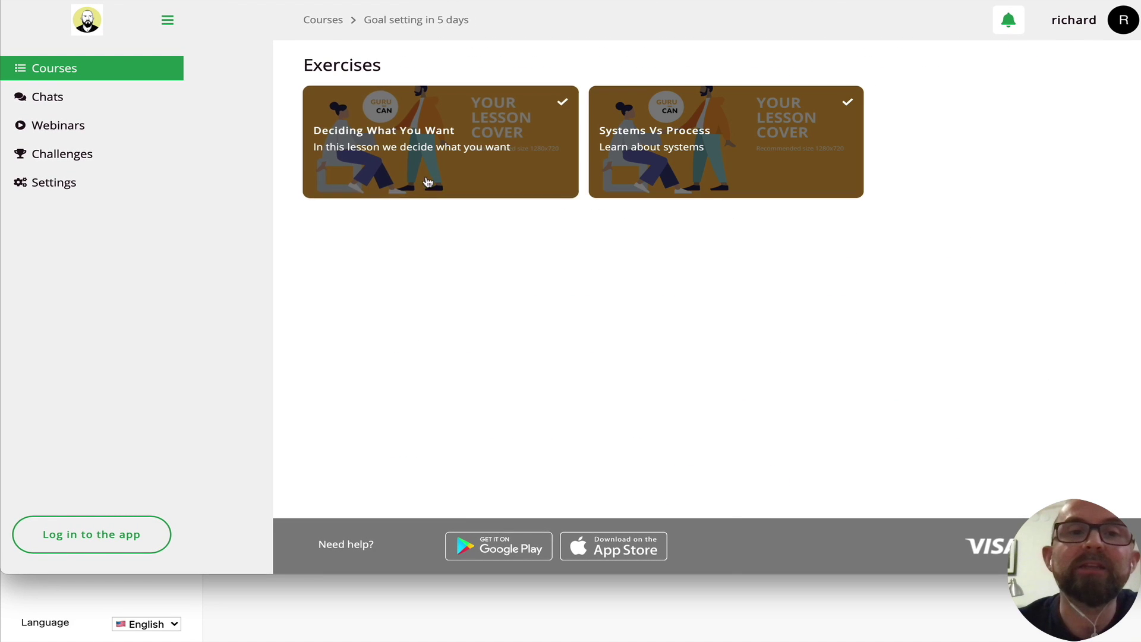
Look at the student area's challenges and webinars, and open the past "test" webinar.
{"action": "left_click", "coordinate": [67, 154]}
{"action": "left_click", "coordinate": [62, 124]}
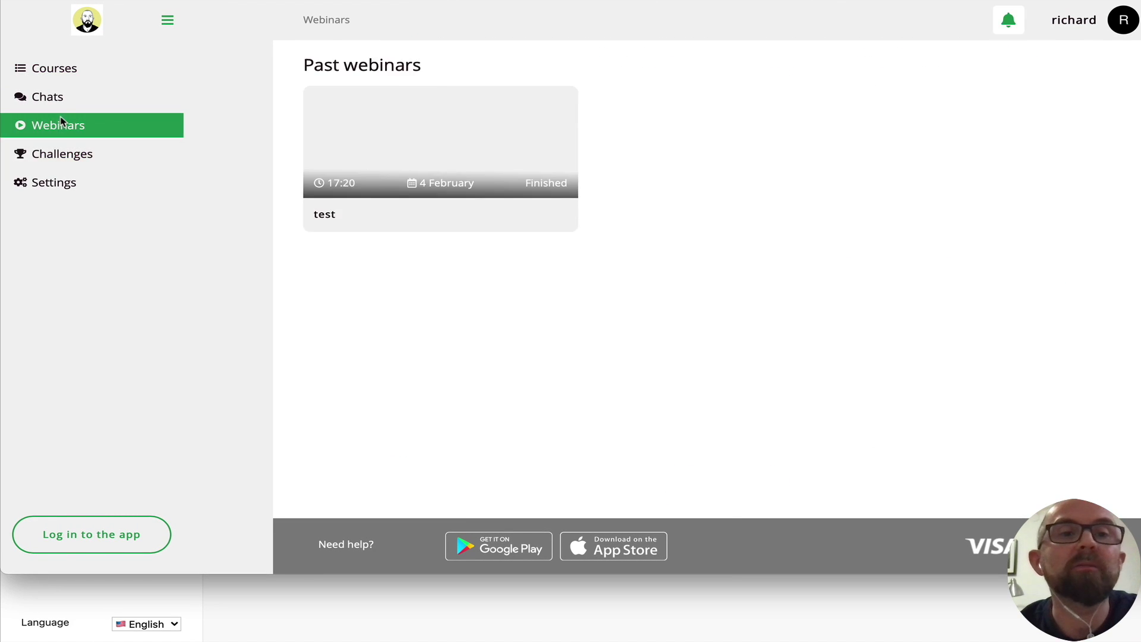
{"action": "left_click", "coordinate": [444, 152]}
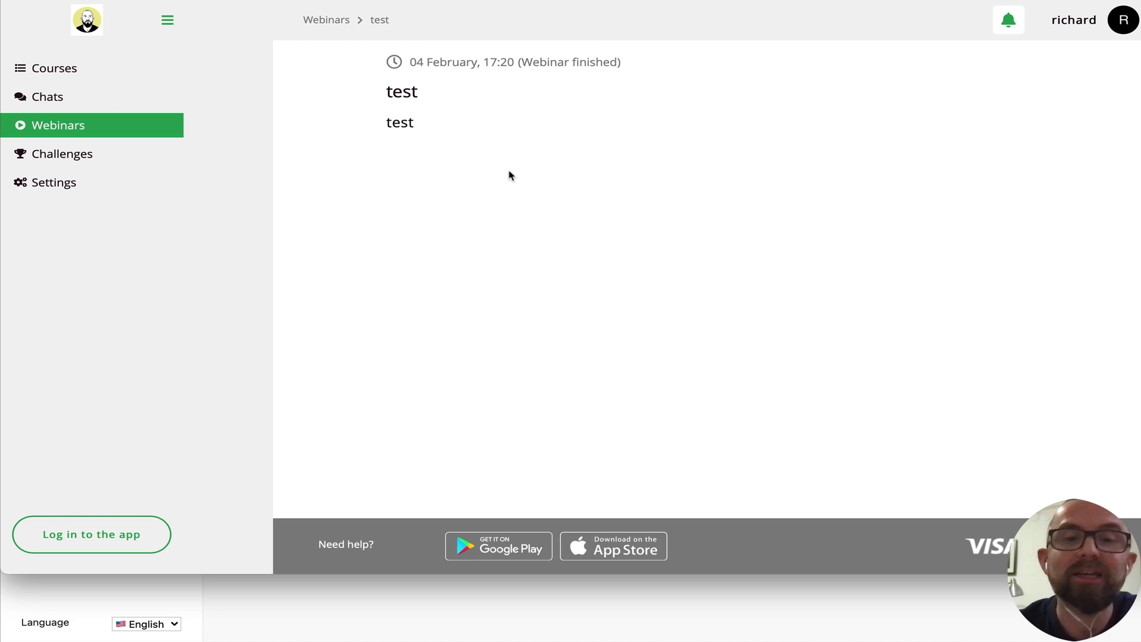